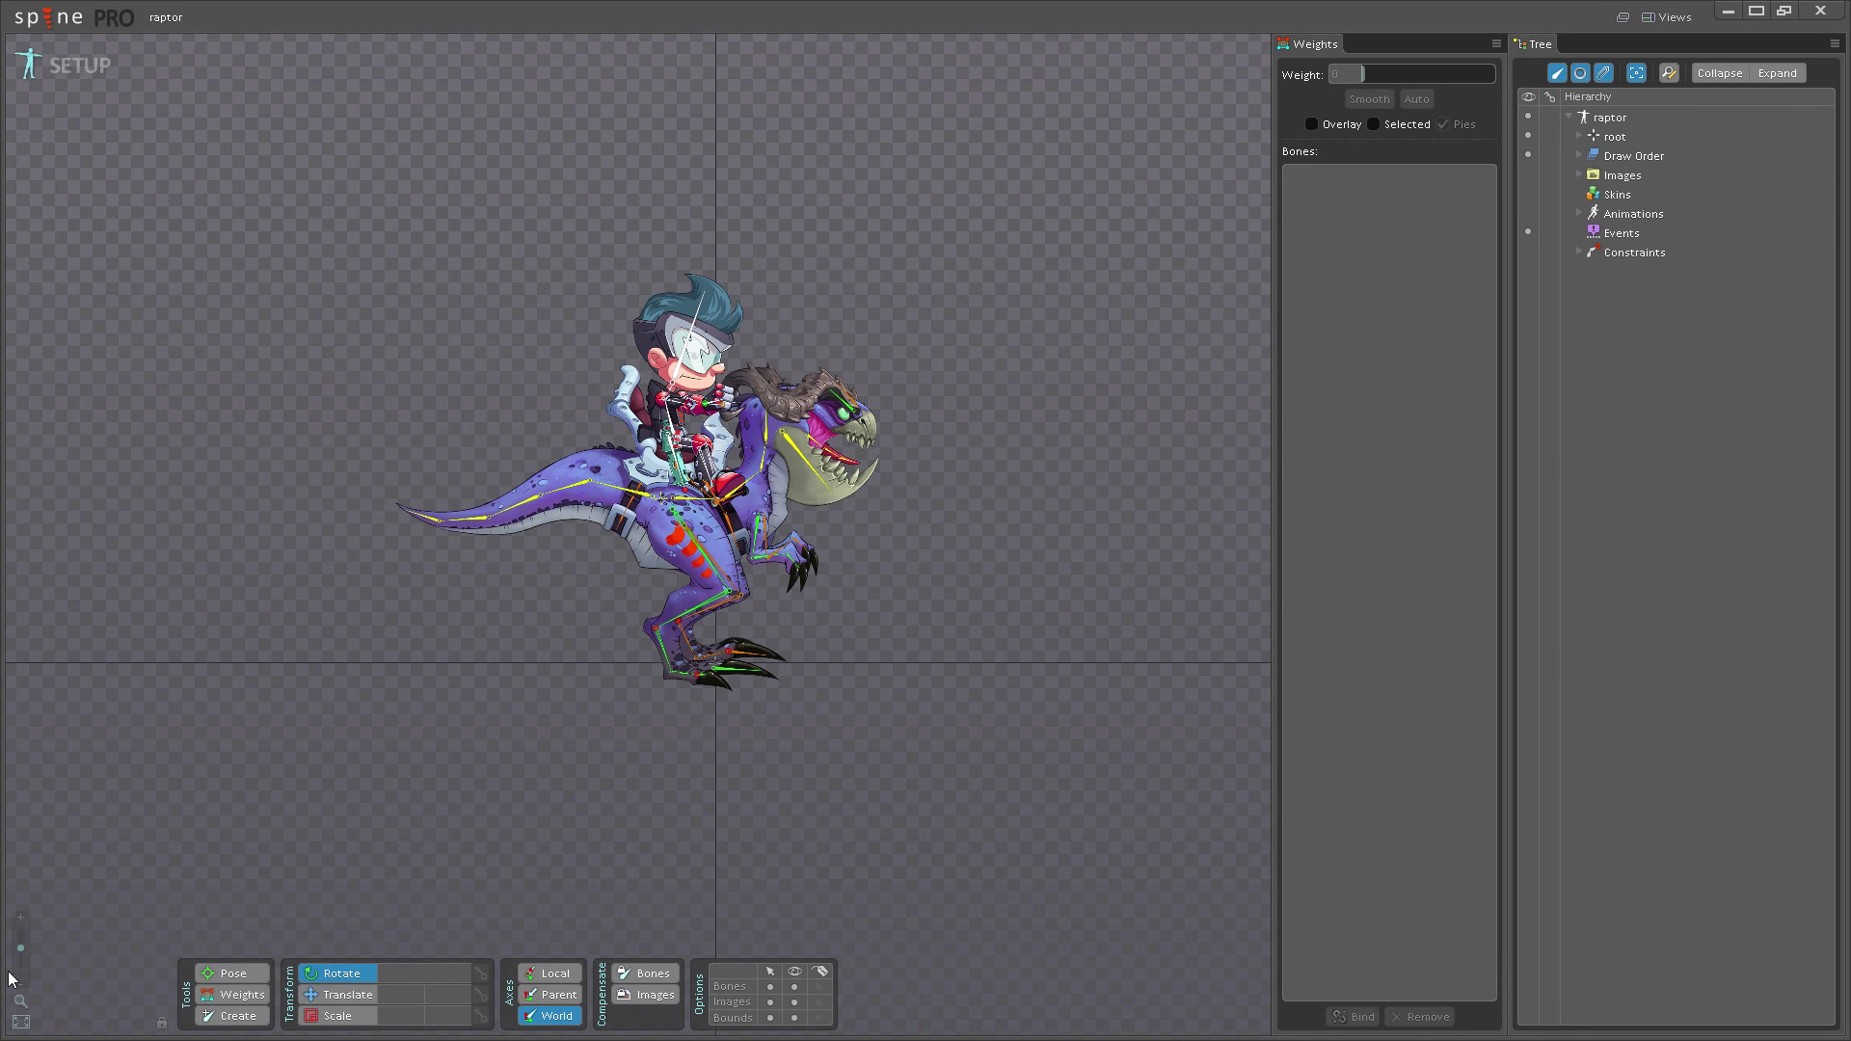
- Expand the constraints and examine the raptor's front and rear foot and leg IK goals on the skeleton
left_click(25, 1005)
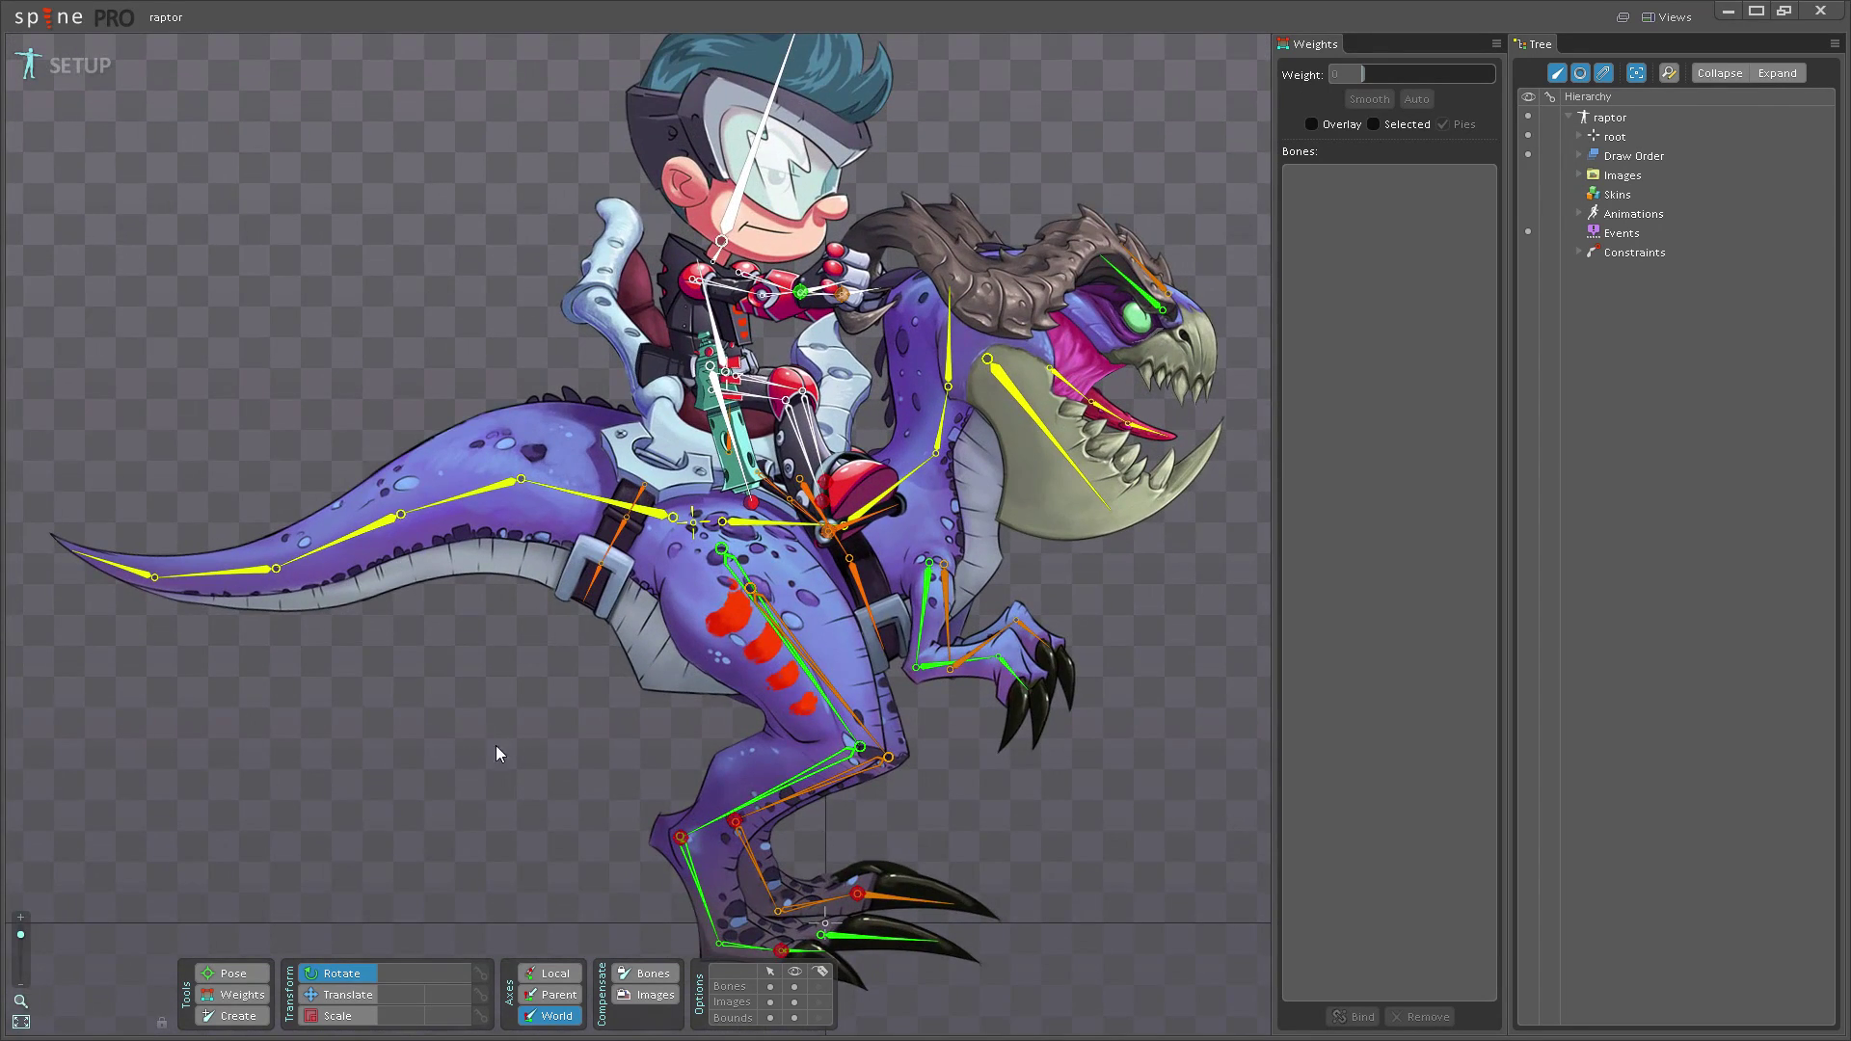
left_click_drag(481, 744, 441, 764)
scroll(477, 749, "down", 1)
scroll(476, 749, "down", 1)
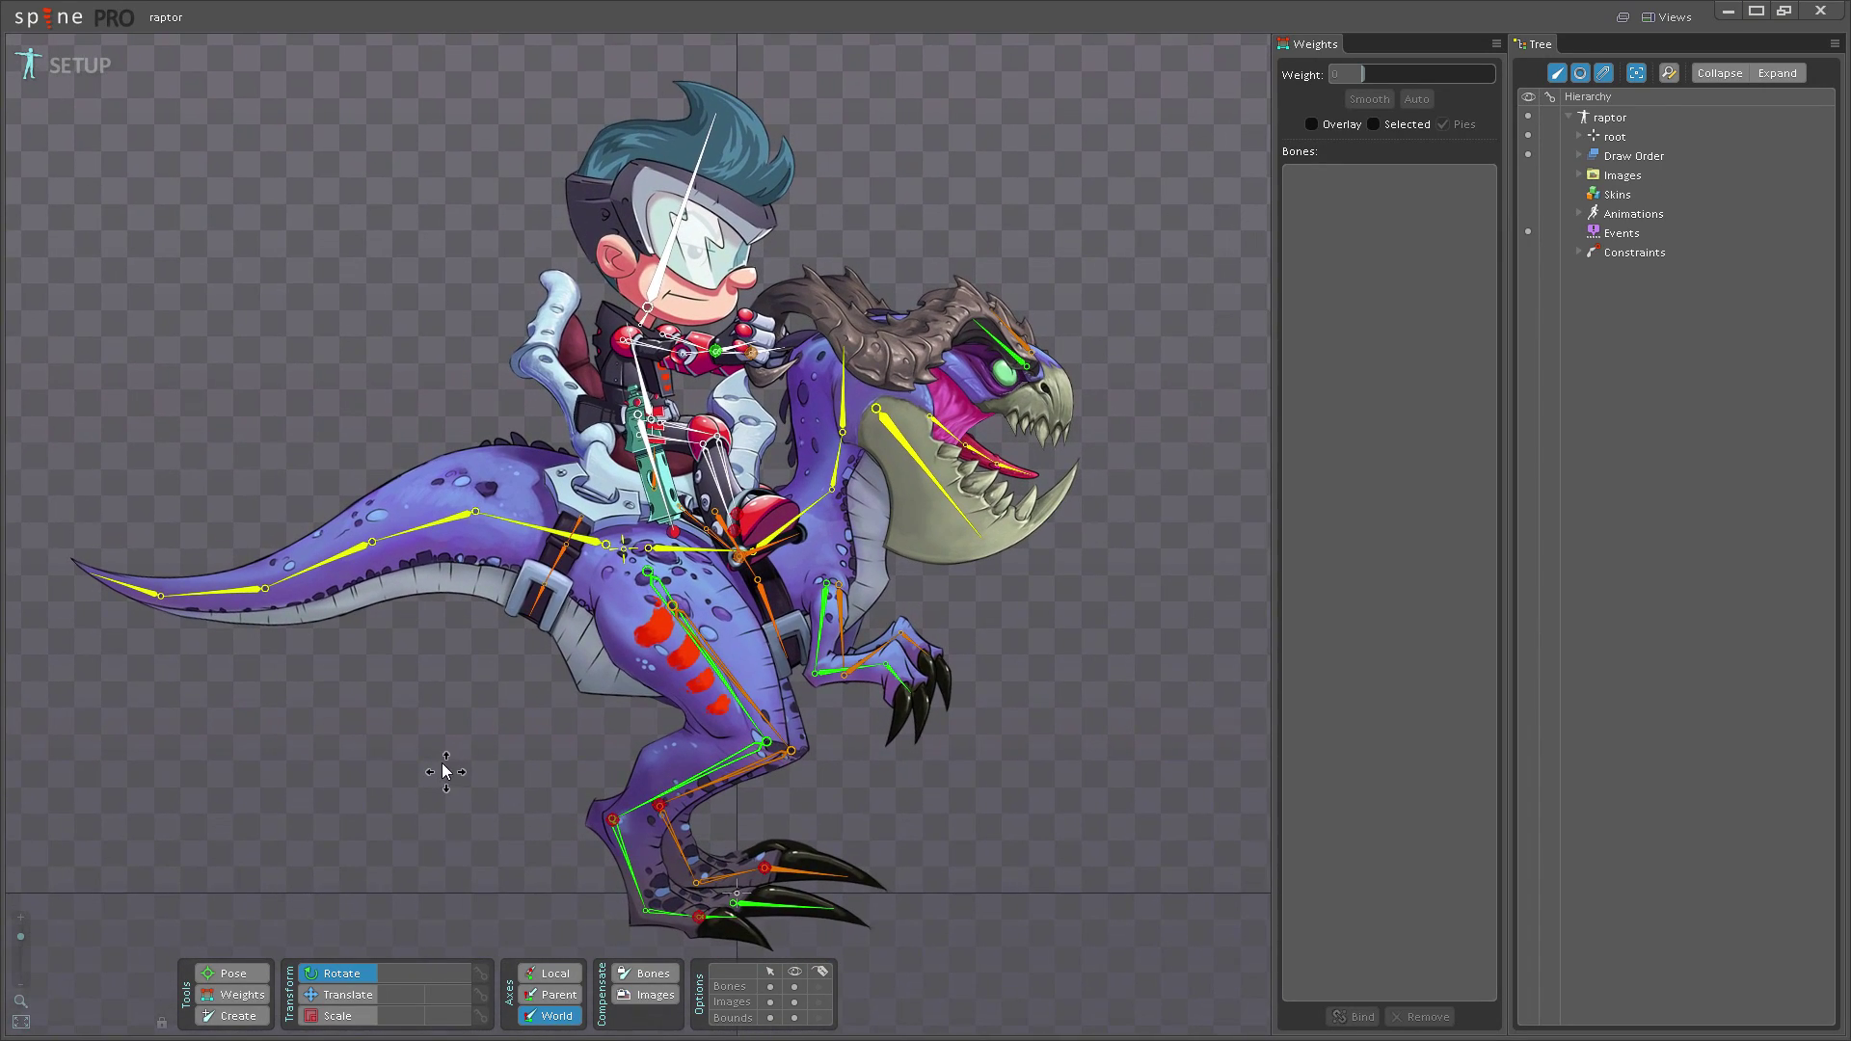
scroll(458, 766, "up", 1)
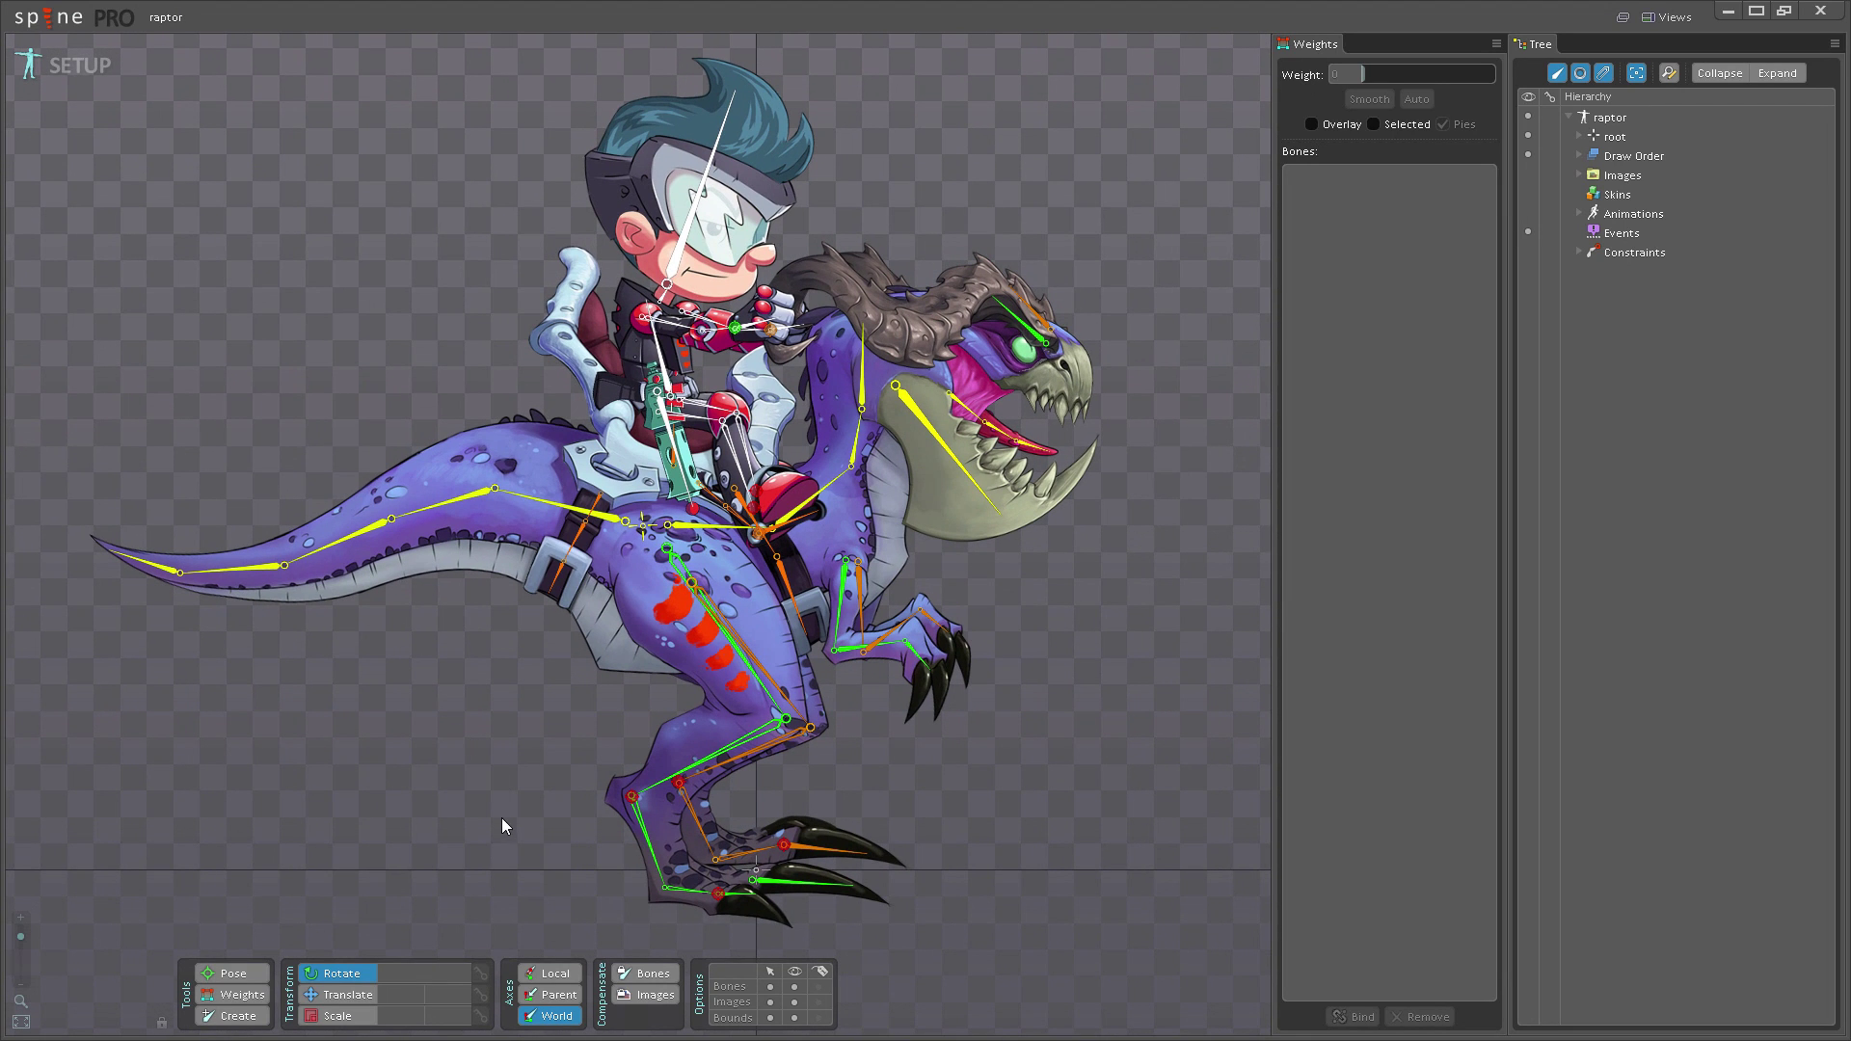
left_click_drag(502, 819, 494, 808)
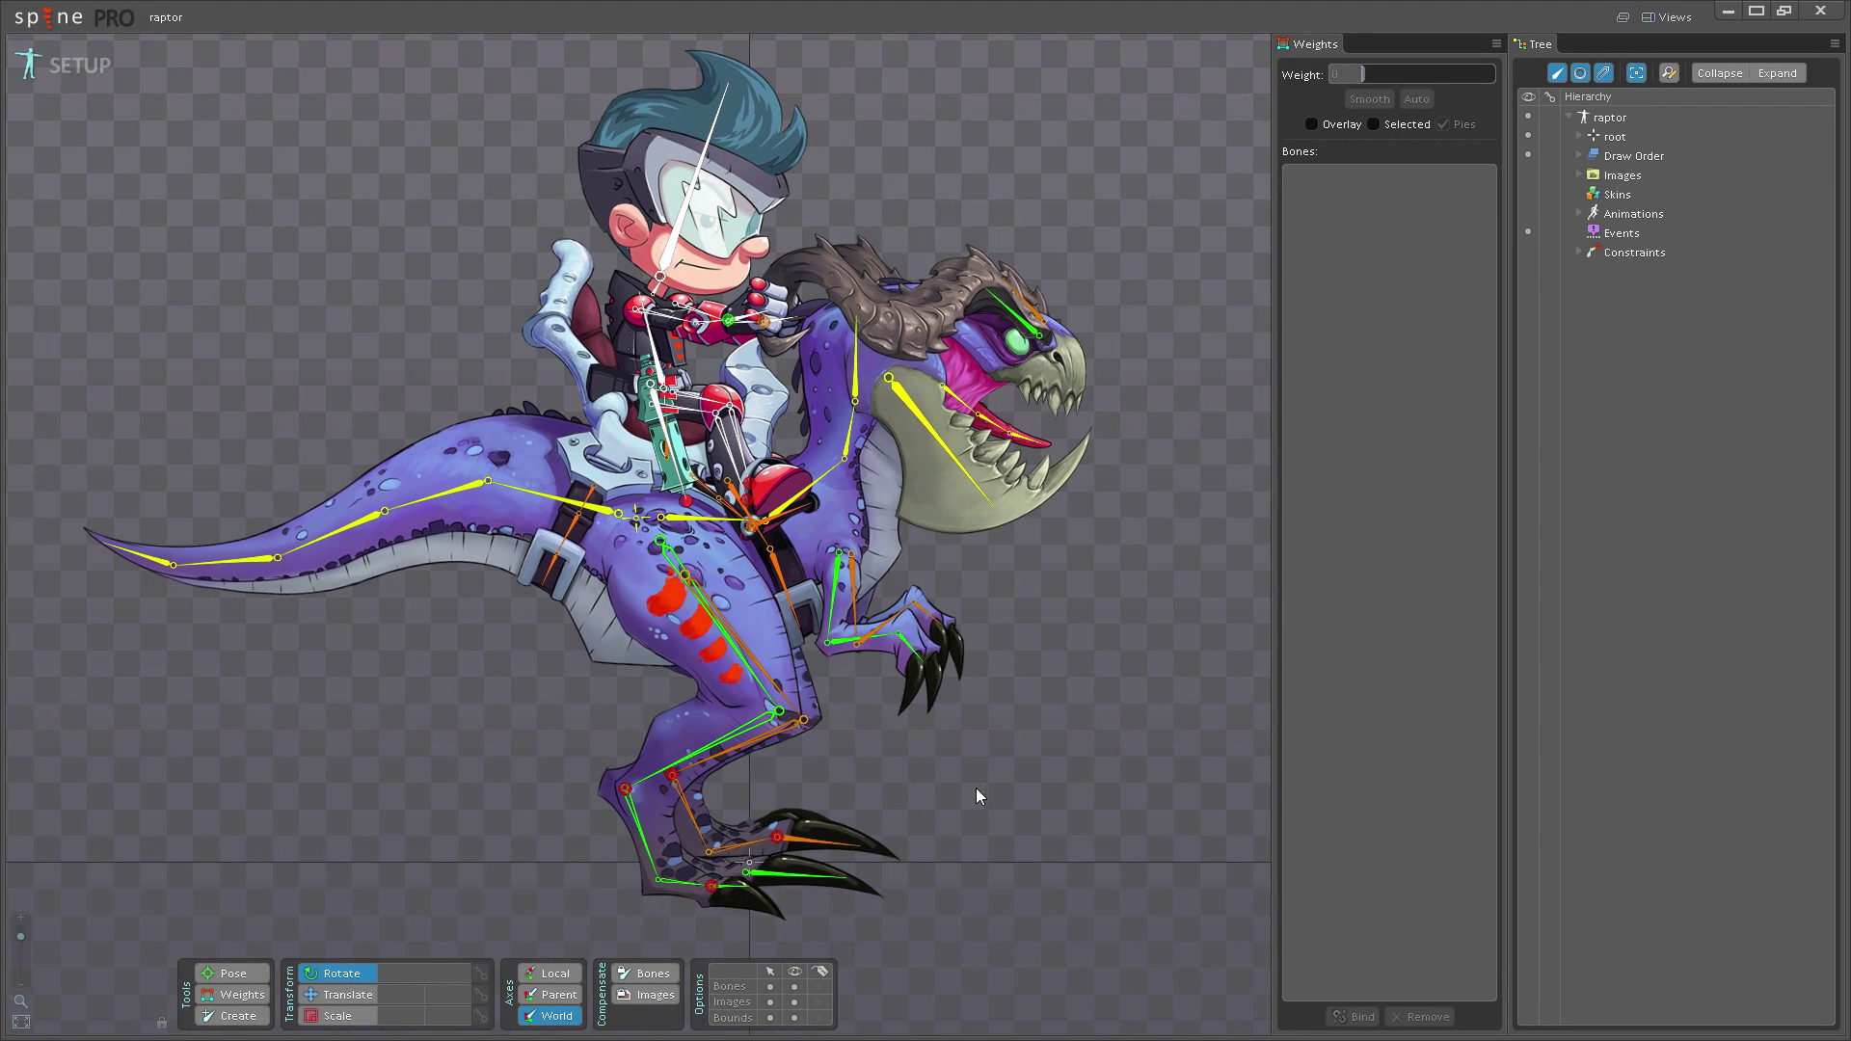
left_click(1580, 253)
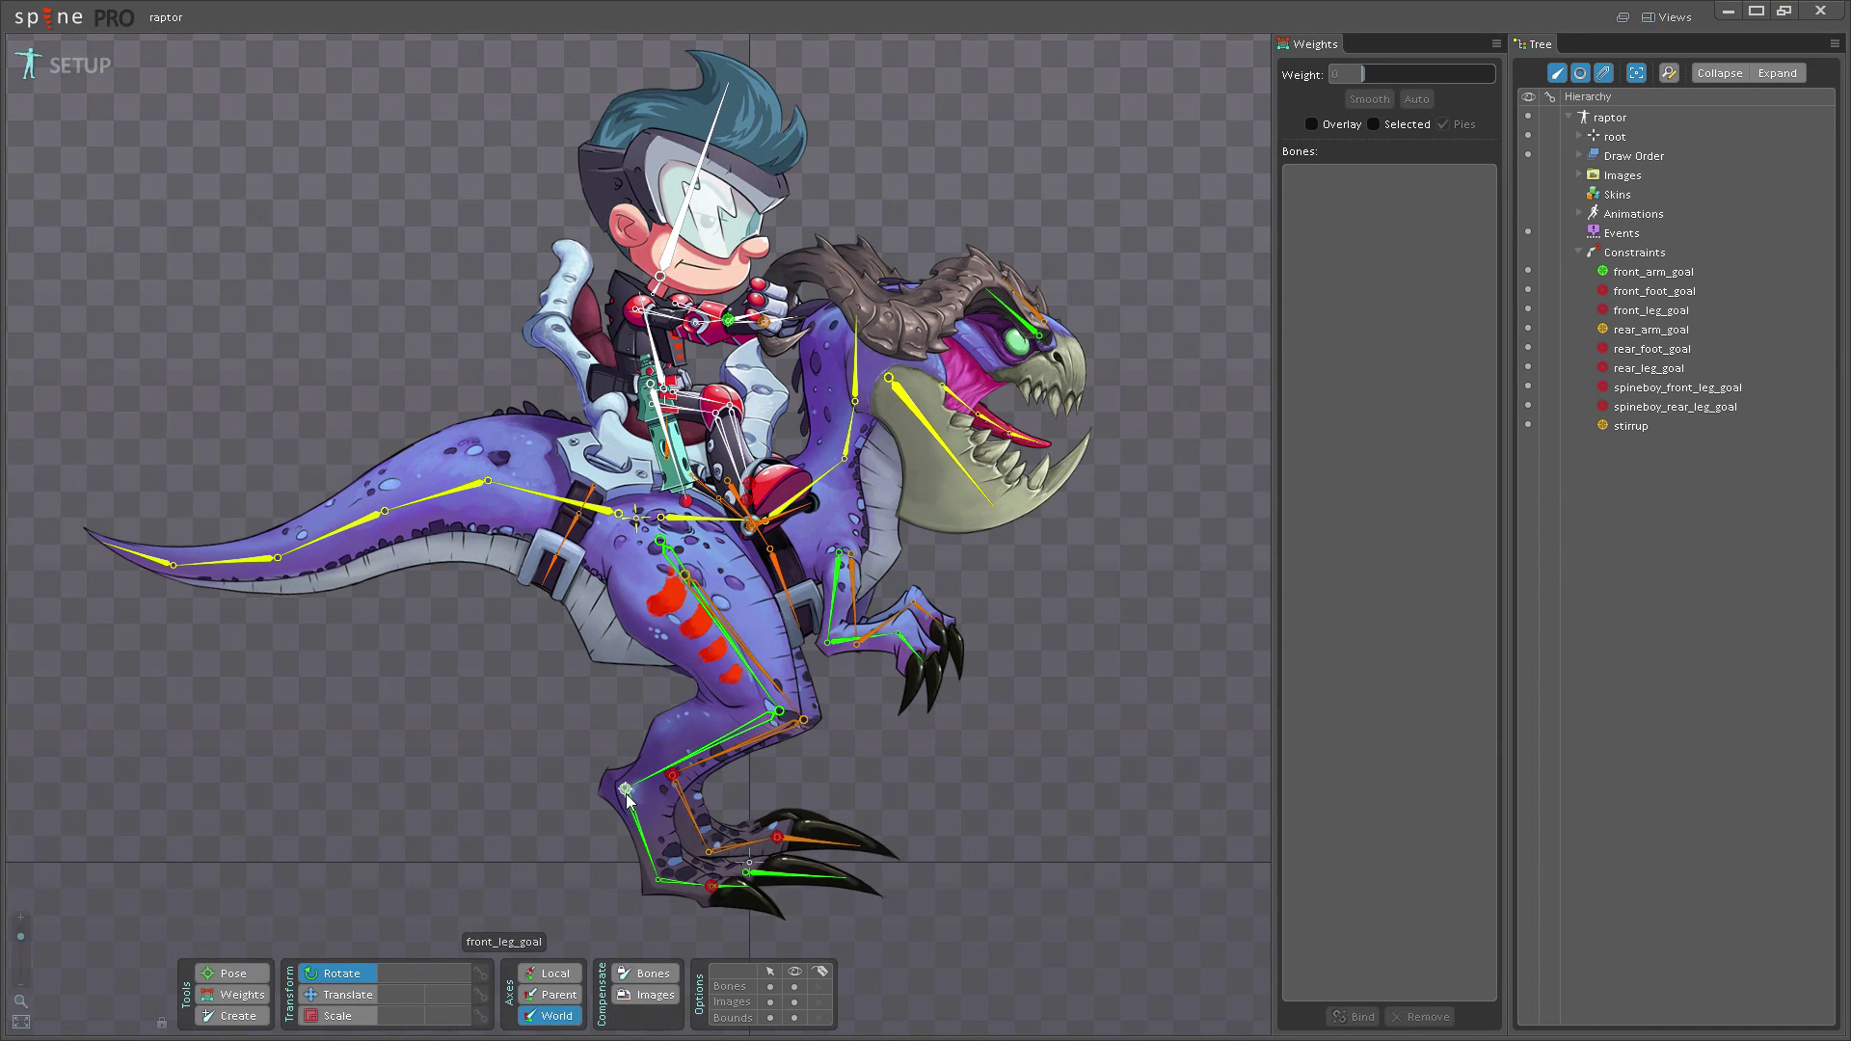
left_click(715, 895)
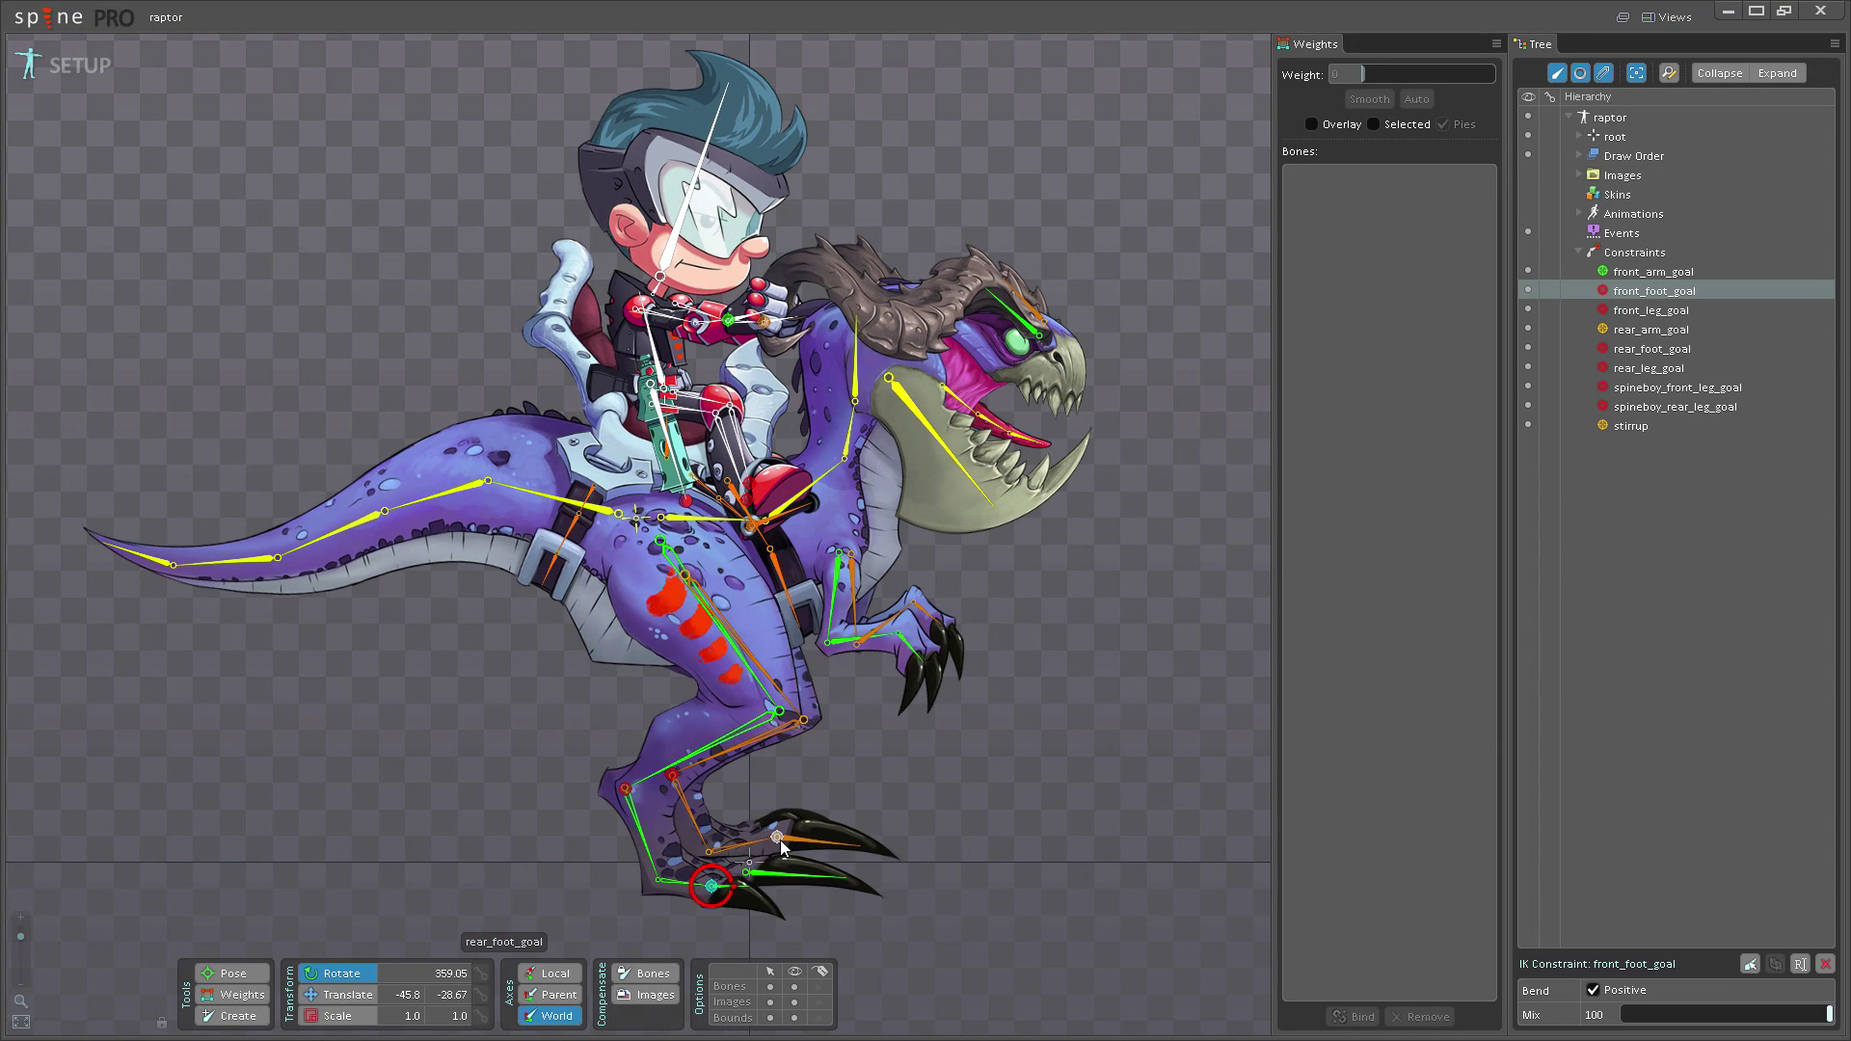
left_click(778, 837)
left_click(671, 772)
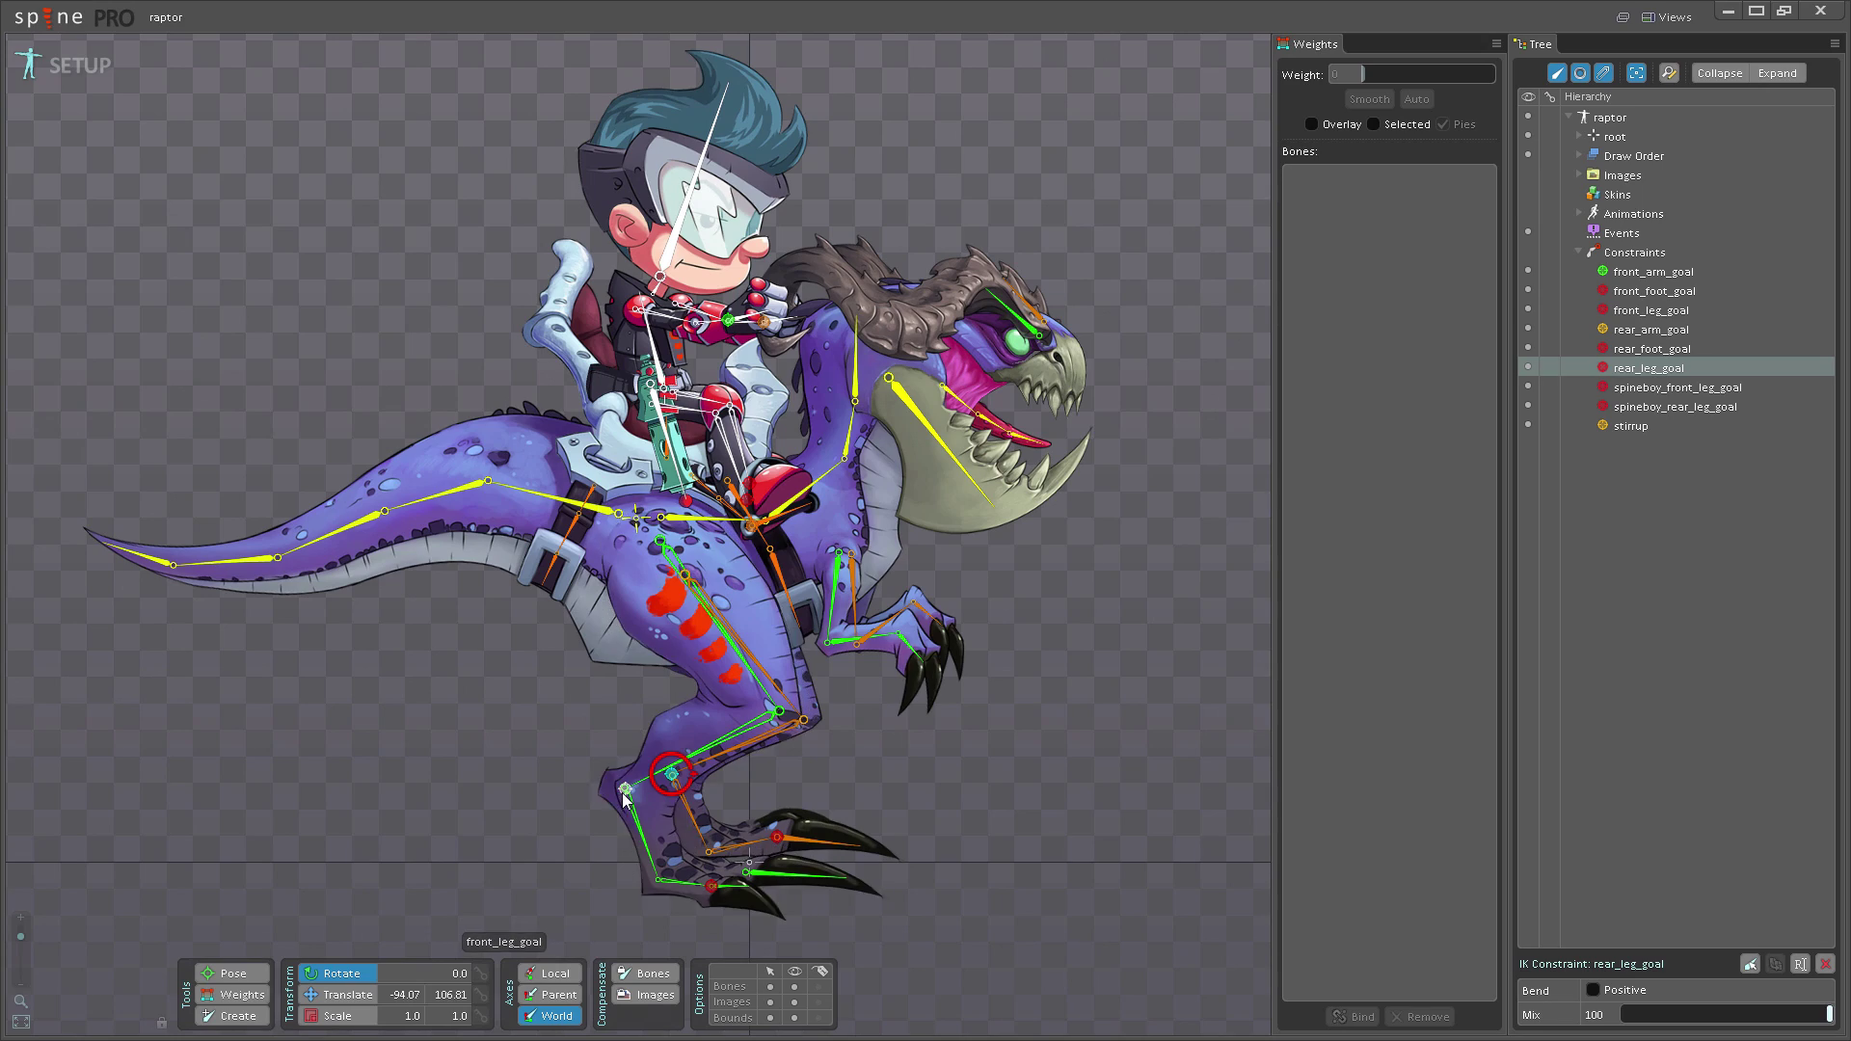
left_click(625, 790)
scroll(709, 228, "up", 5)
scroll(757, 364, "up", 1)
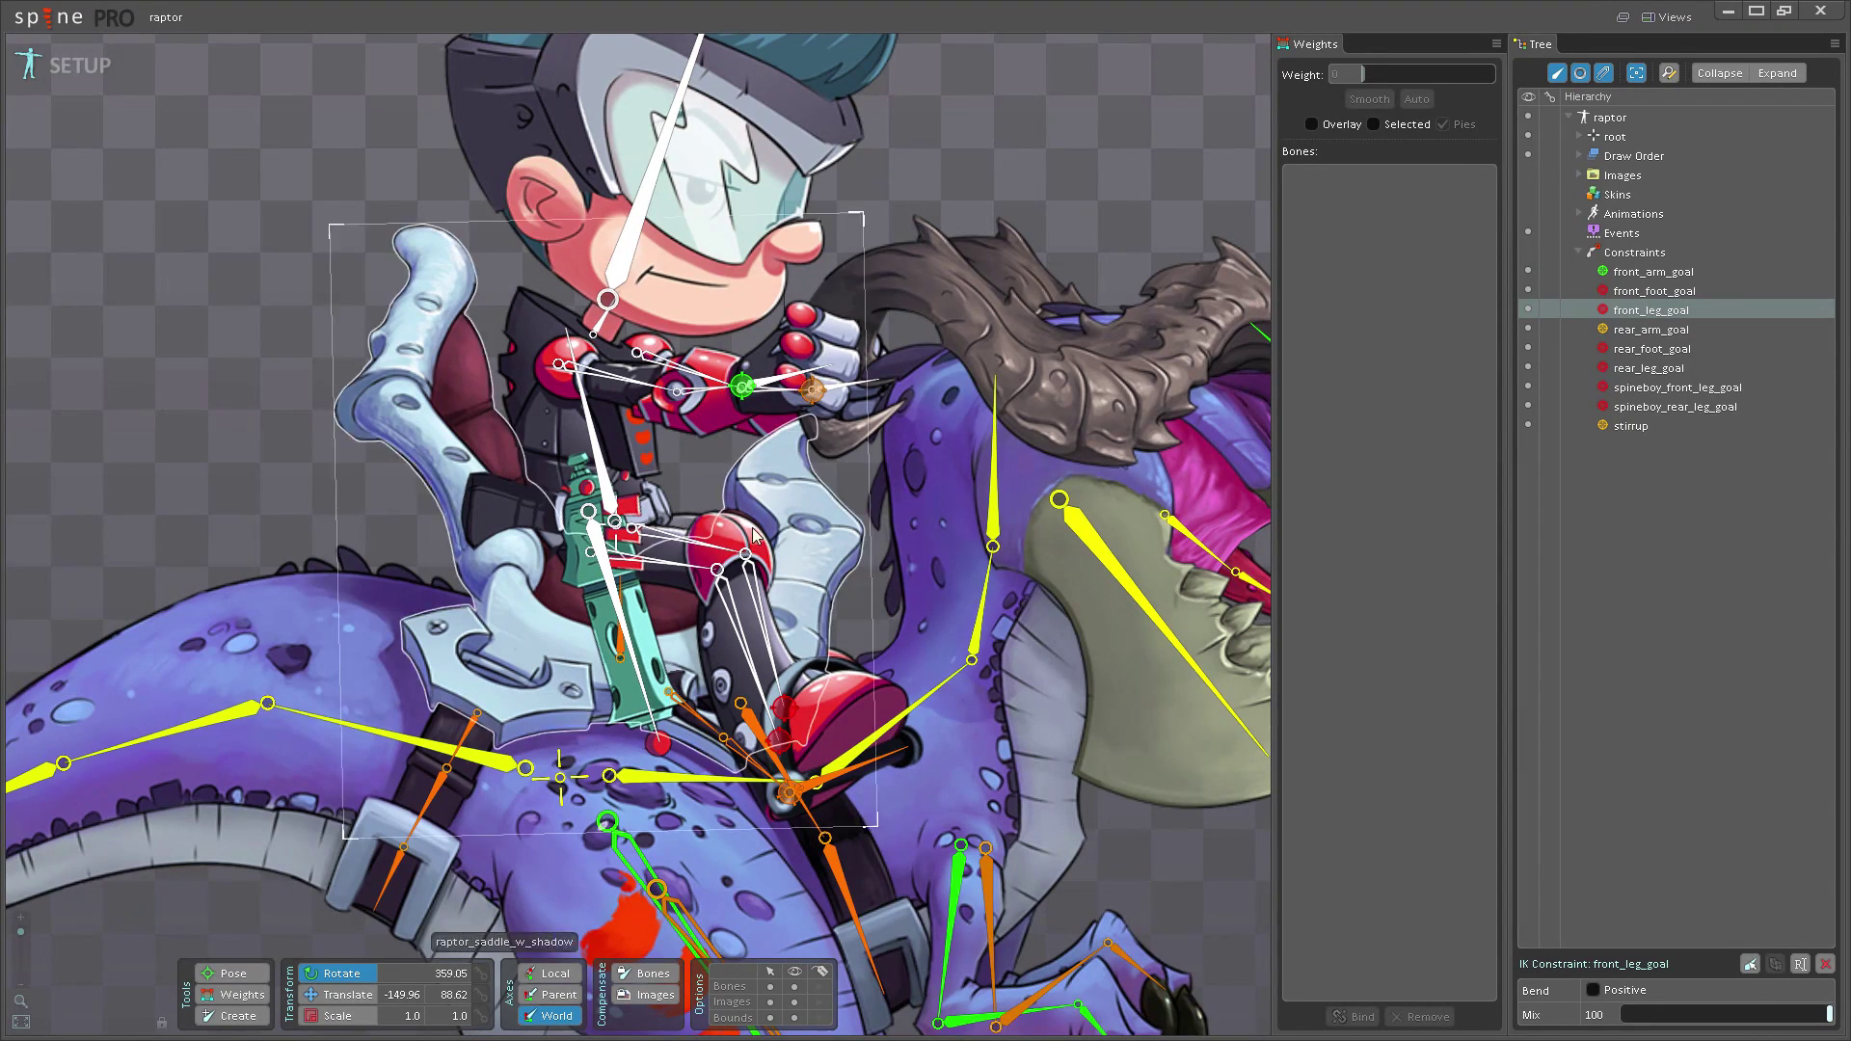
- Try translating the raptor's hip bone to test how the IK legs follow, and undo the move
scroll(746, 388, "down", 3)
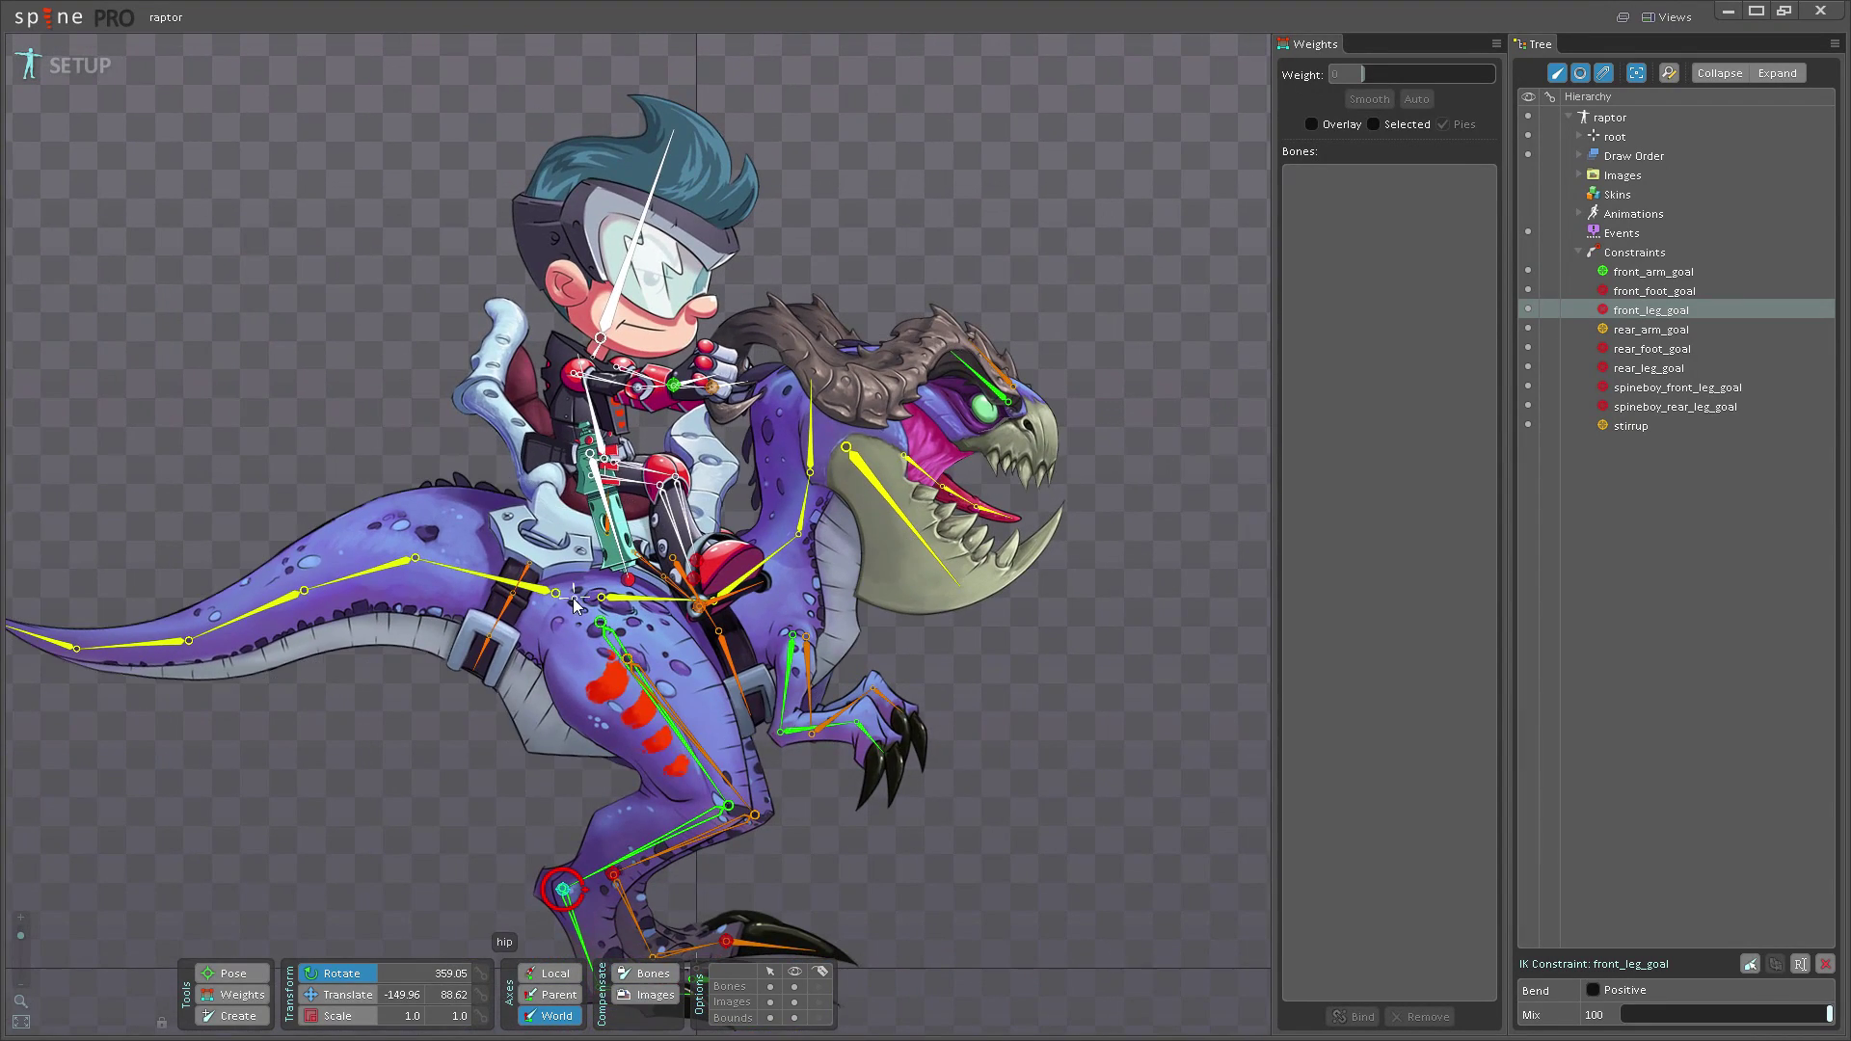
left_click(575, 596)
left_click_drag(1005, 830, 1032, 735)
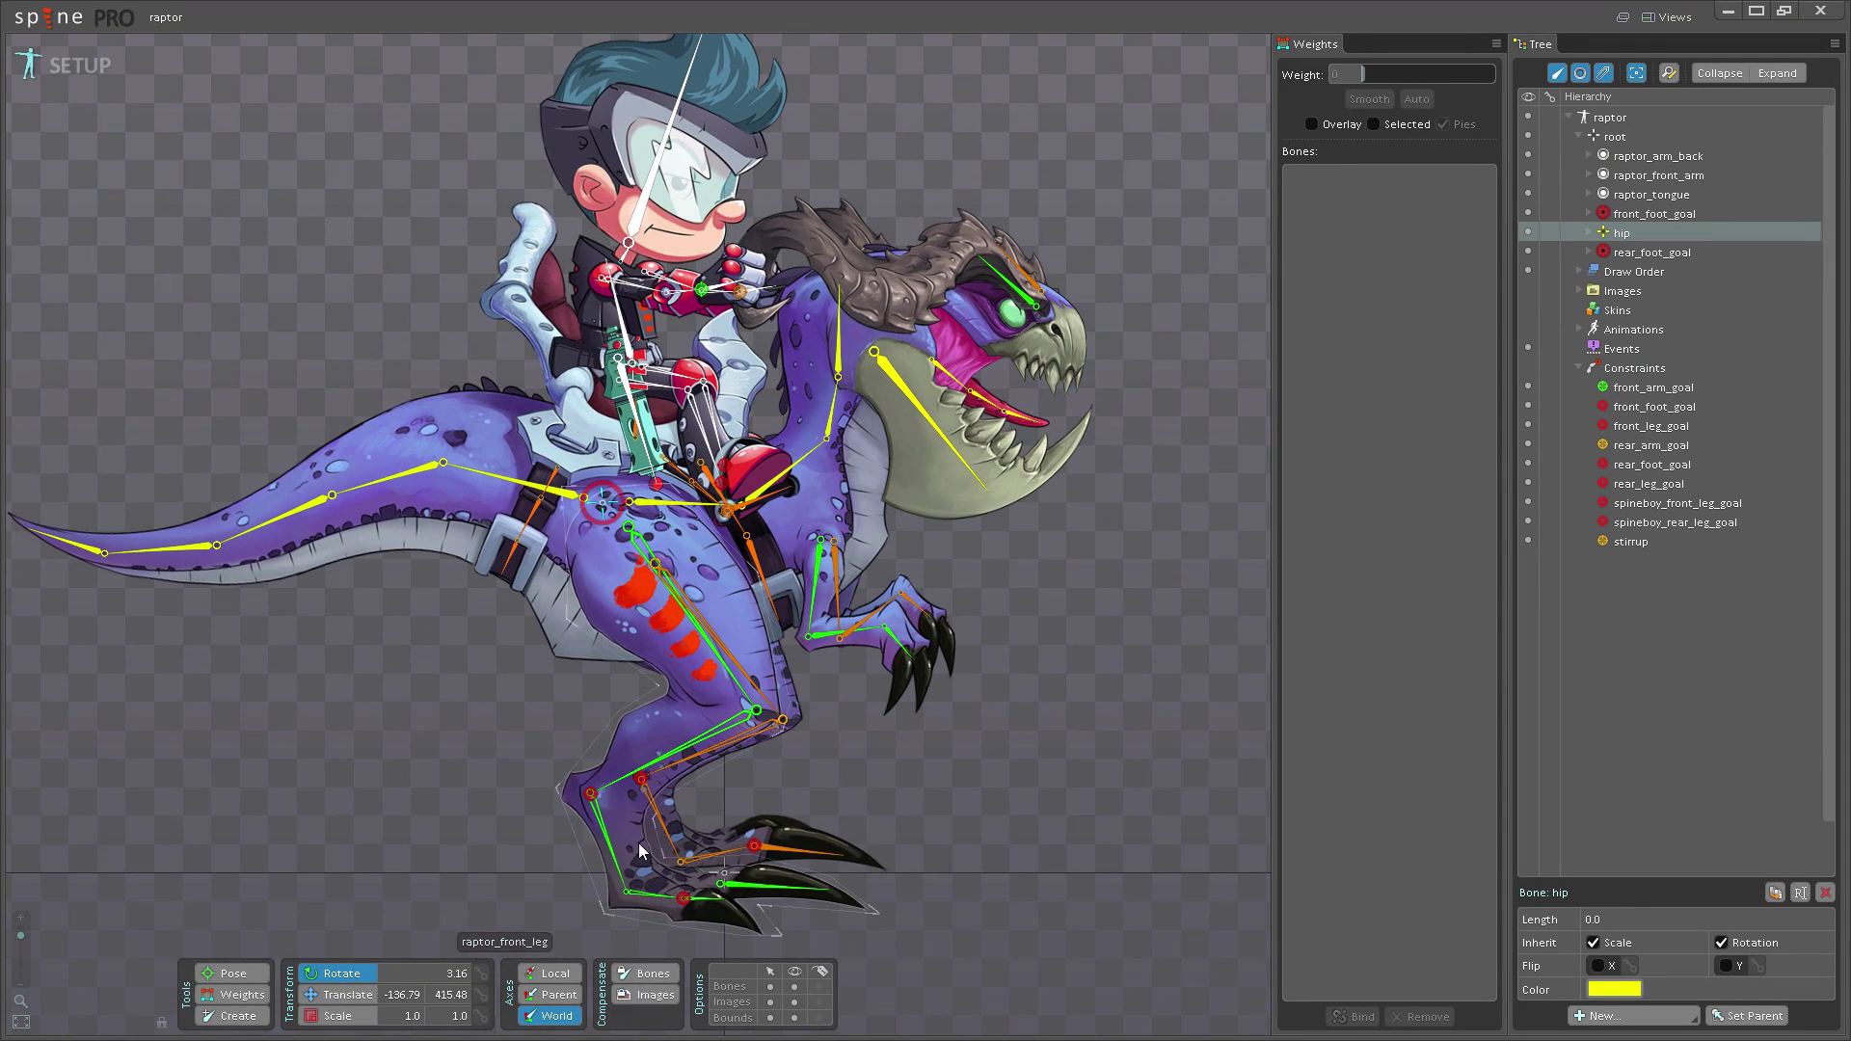
key("t")
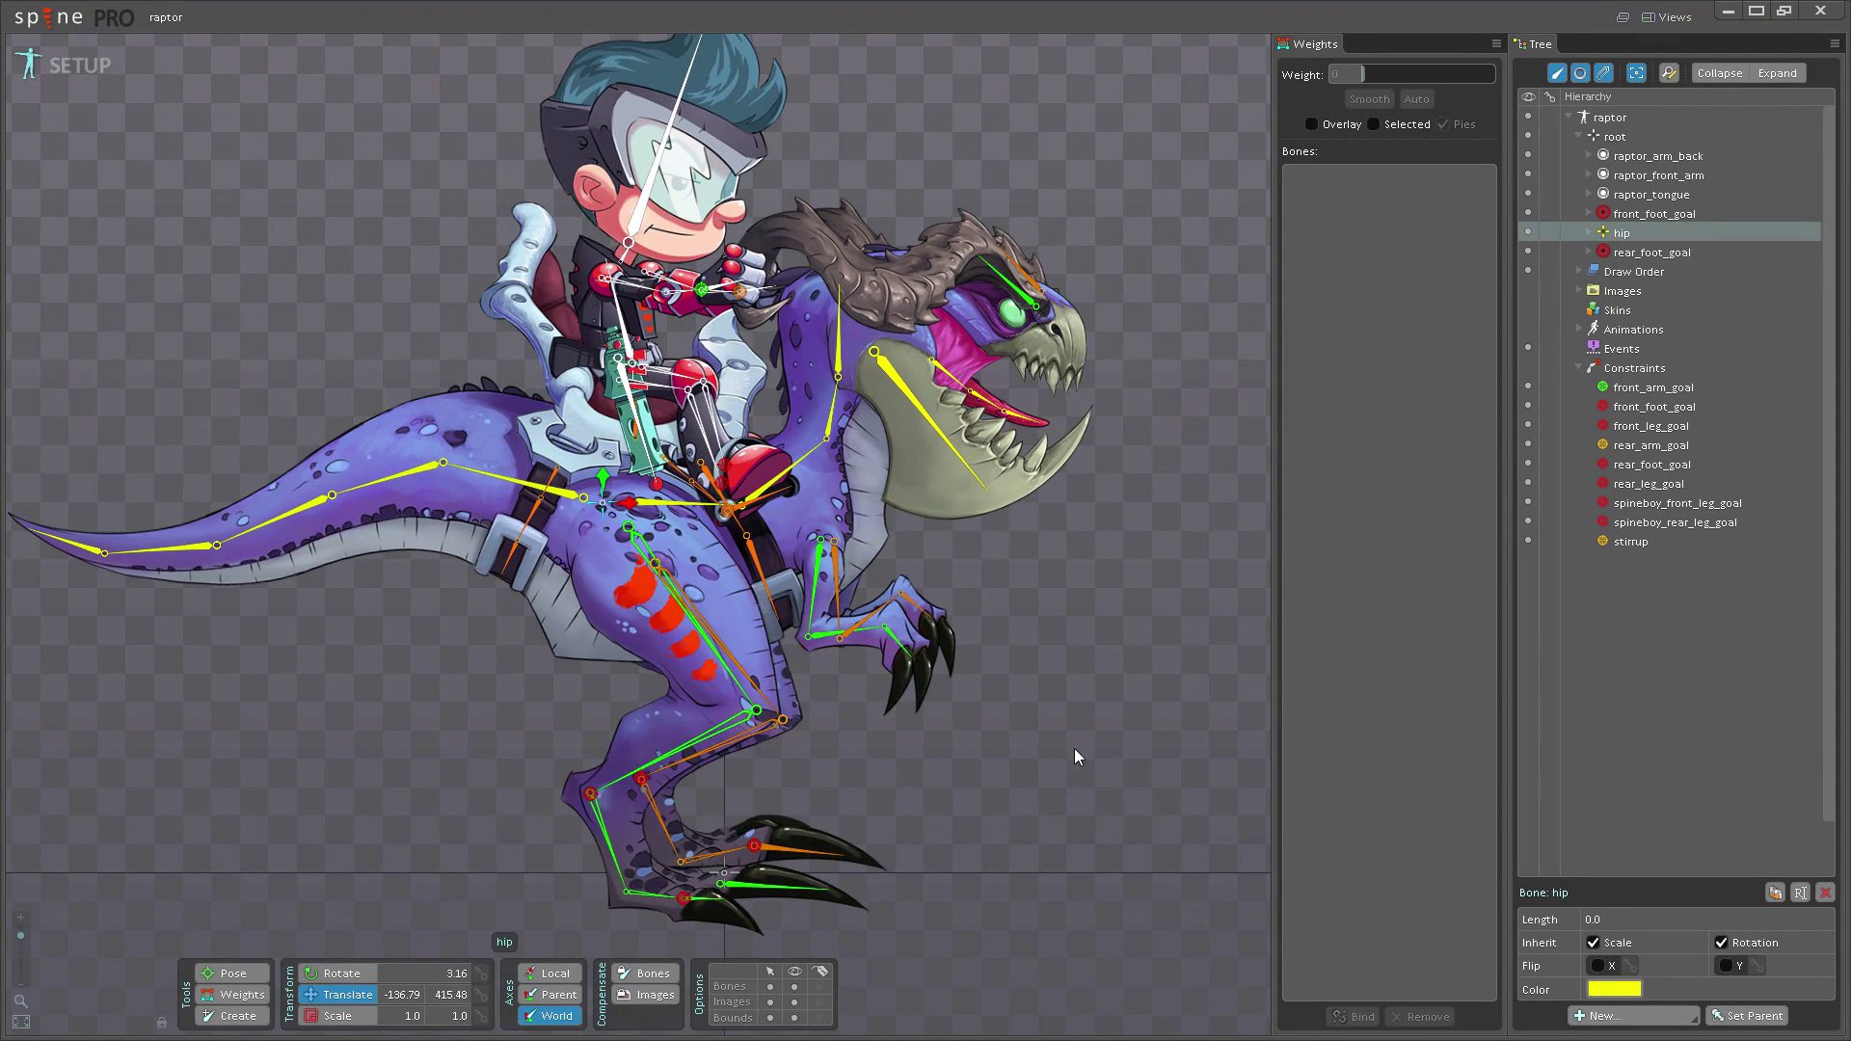
mouse_move(1074, 750)
left_mouse_down()
mouse_move(1184, 767)
mouse_move(1031, 768)
mouse_move(1035, 742)
mouse_move(1210, 793)
mouse_move(1041, 738)
mouse_move(1142, 824)
mouse_move(1043, 702)
mouse_move(1183, 745)
mouse_move(1062, 767)
mouse_move(1053, 751)
left_mouse_up()
key("ctrl+z")
- Try translating the raptor's front_foot_goal to test the front leg's IK, undoing each move
left_click(687, 899)
left_click_drag(1095, 661, 1171, 934)
key("ctrl+z")
key("v")
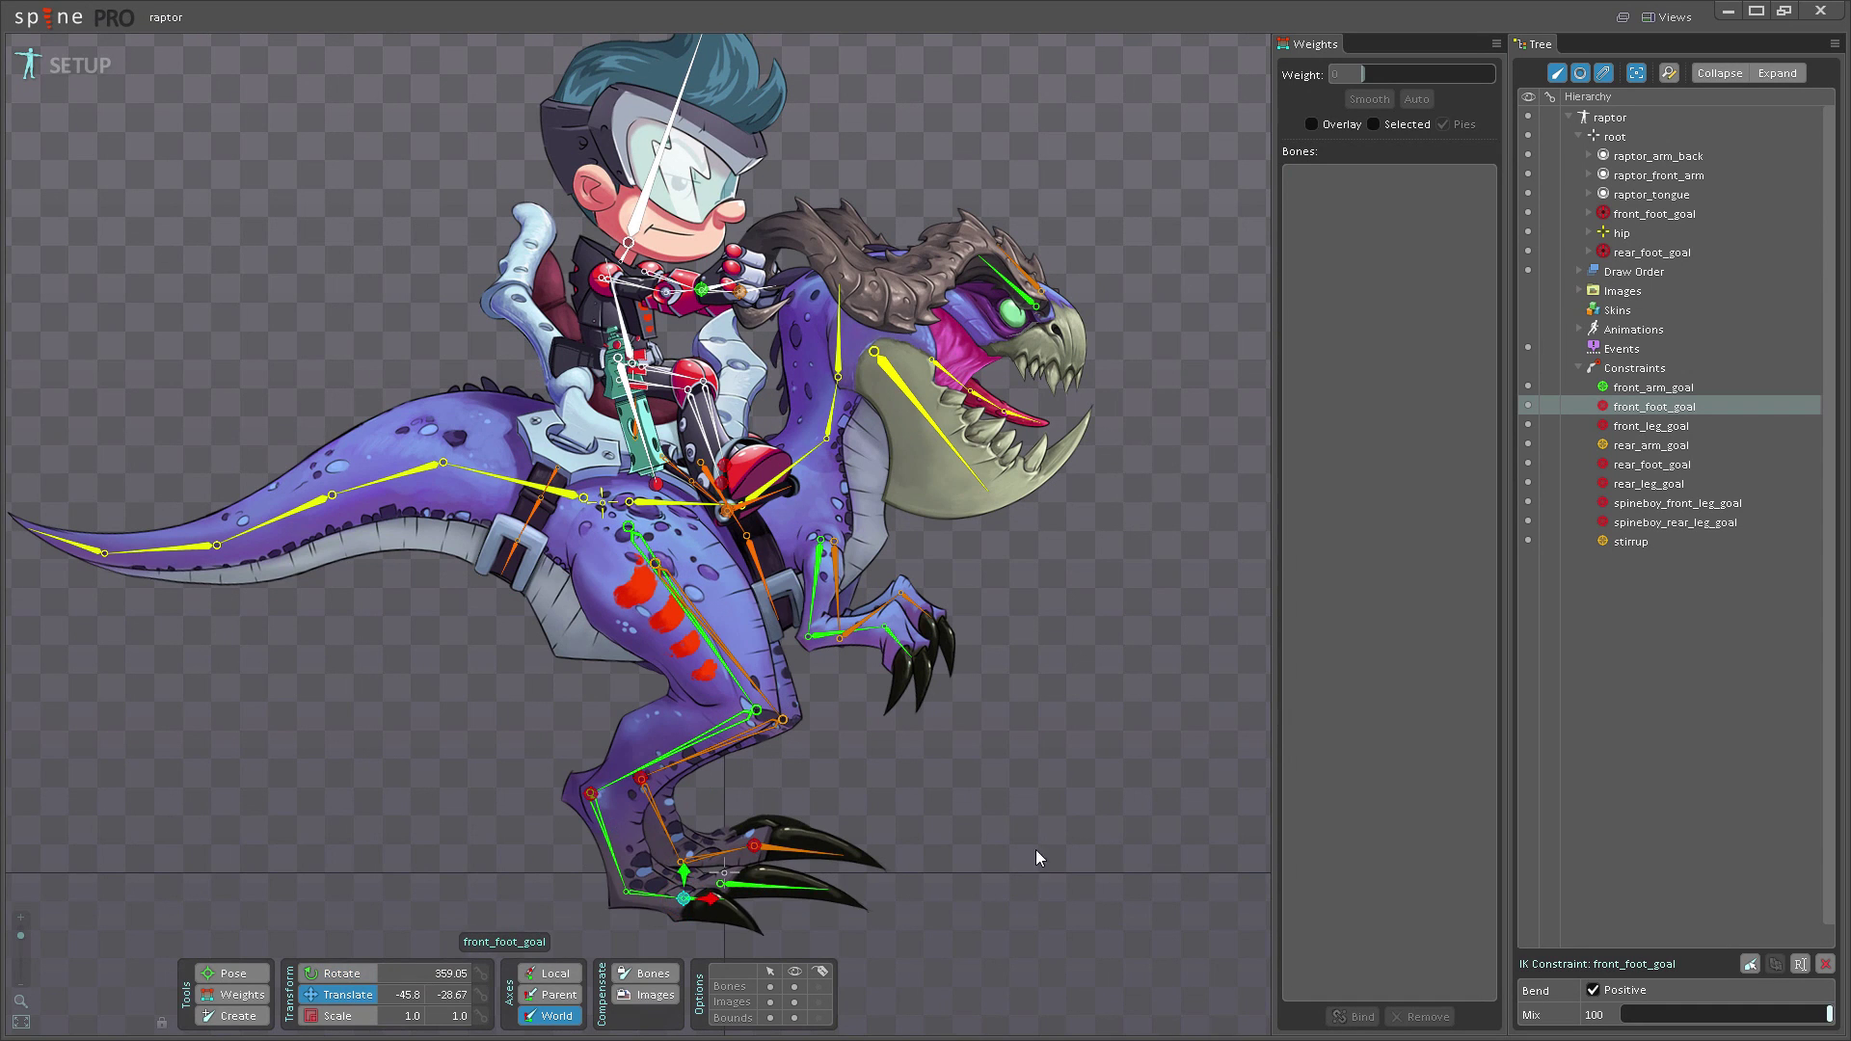
left_click_drag(1016, 862, 1053, 800)
key("ctrl+z")
- Try translating front_leg_goal to test the bend of the raptor's front leg, and undo the move
left_click(591, 794)
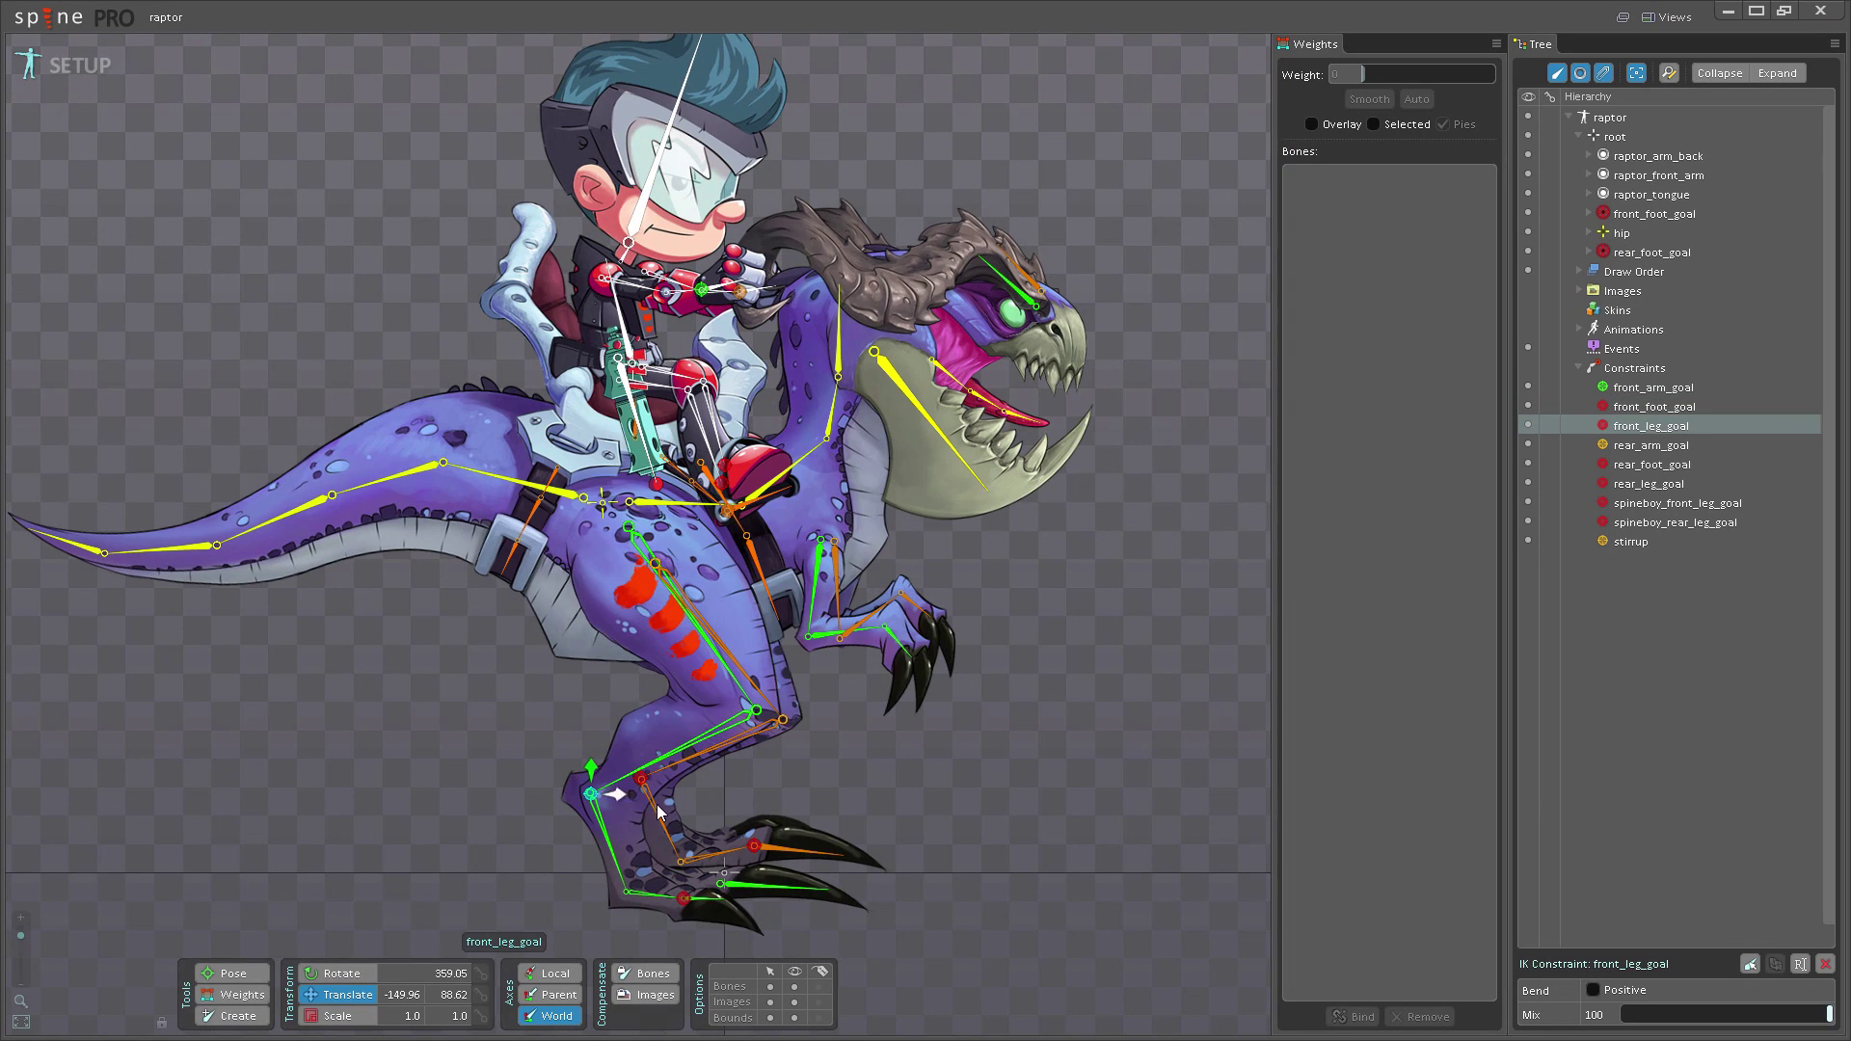
left_click_drag(1024, 795, 1059, 887)
key("ctrl+z")
- Try translating the rider's spineboy_hip bone to test his IK limbs on the saddle, and undo it
left_click(686, 461)
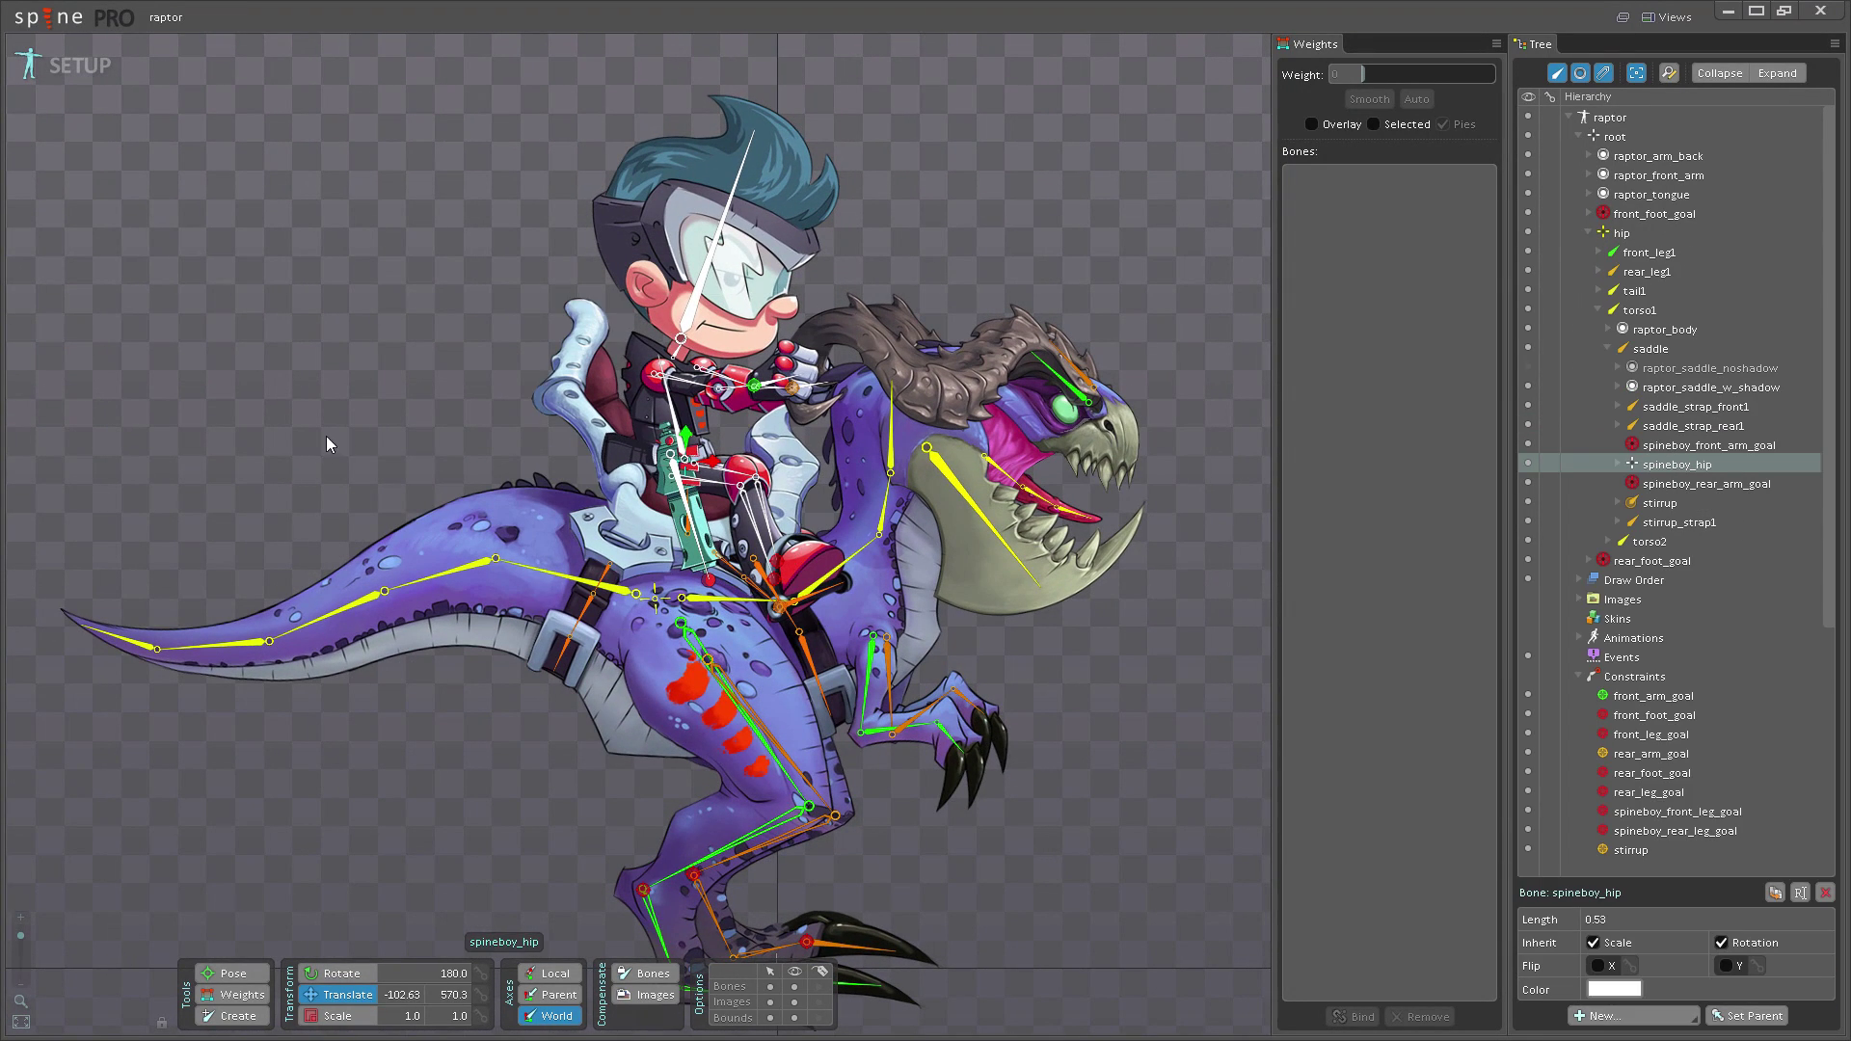
mouse_move(326, 435)
left_mouse_down()
mouse_move(351, 424)
mouse_move(335, 420)
left_mouse_up()
key("ctrl+z")
- Try rotating the raptor's head bone and undo the rotation
scroll(309, 486, "down", 3)
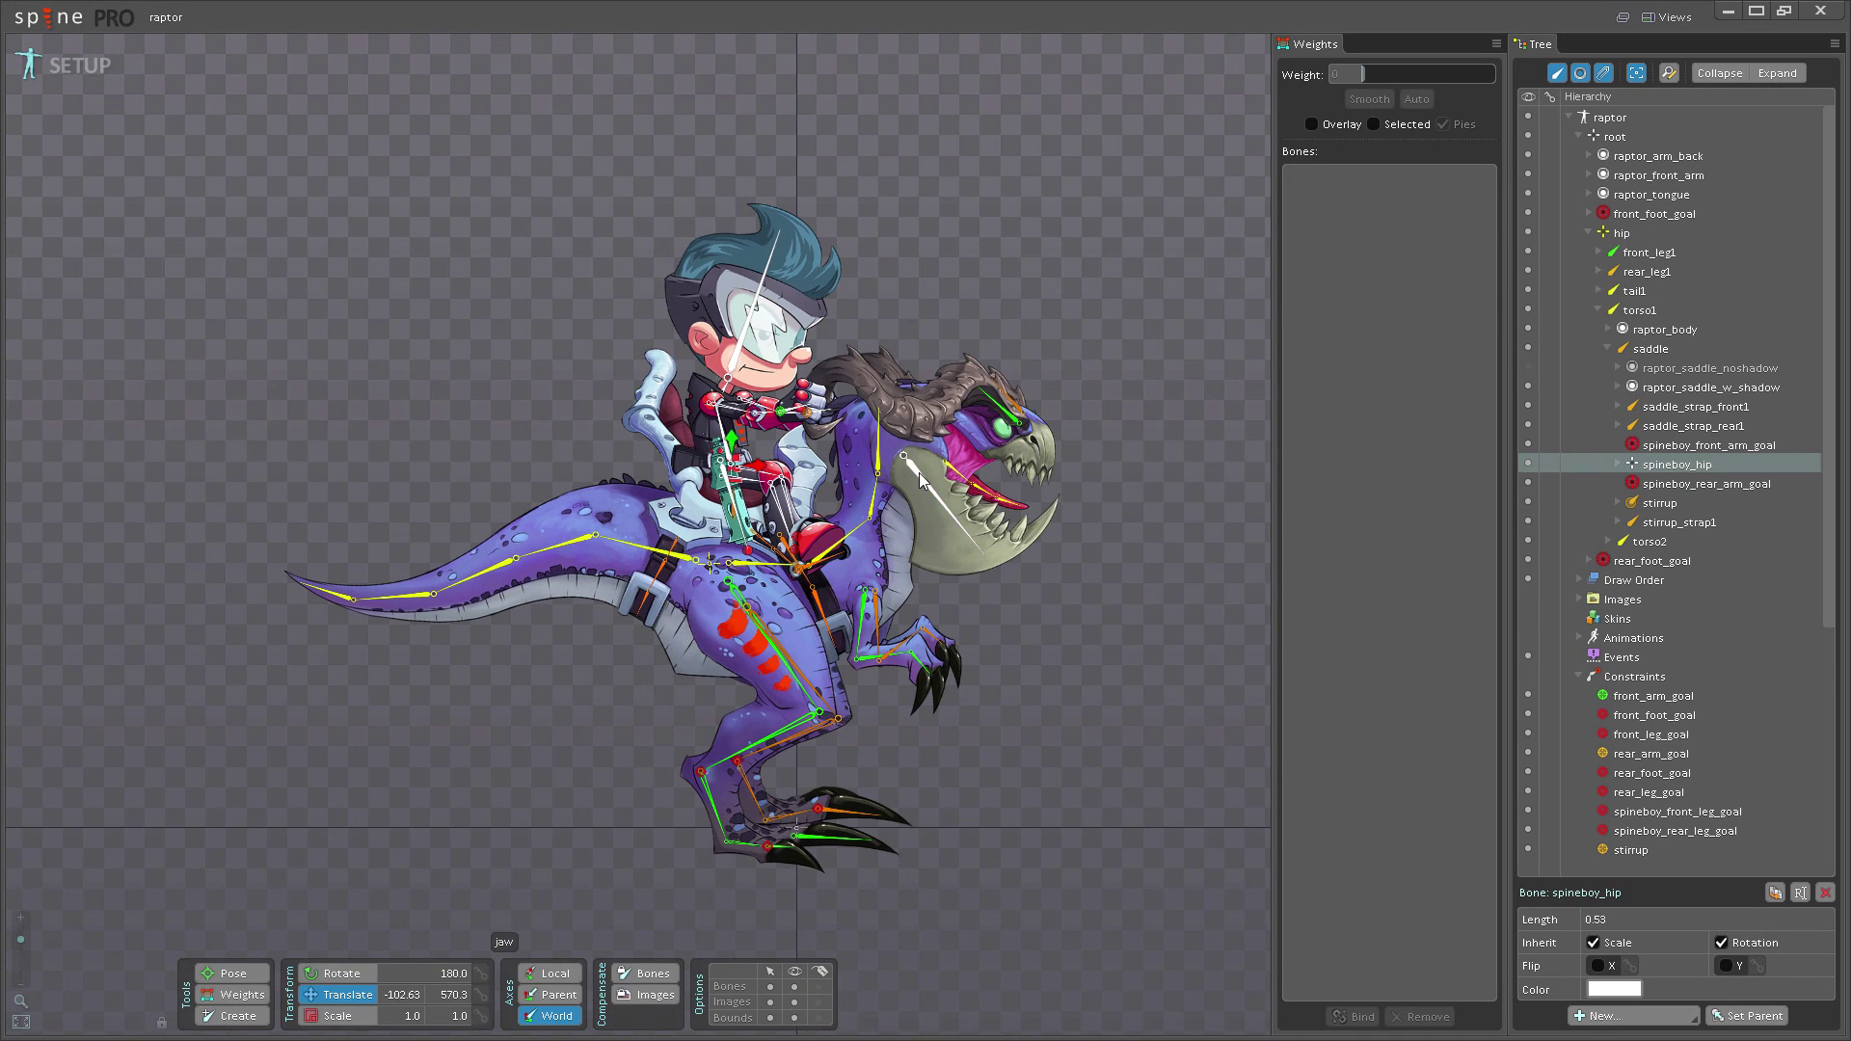
left_click(917, 472)
left_click(875, 445)
left_click_drag(1075, 273, 998, 270)
key("ctrl+z")
scroll(1058, 576, "down", 2)
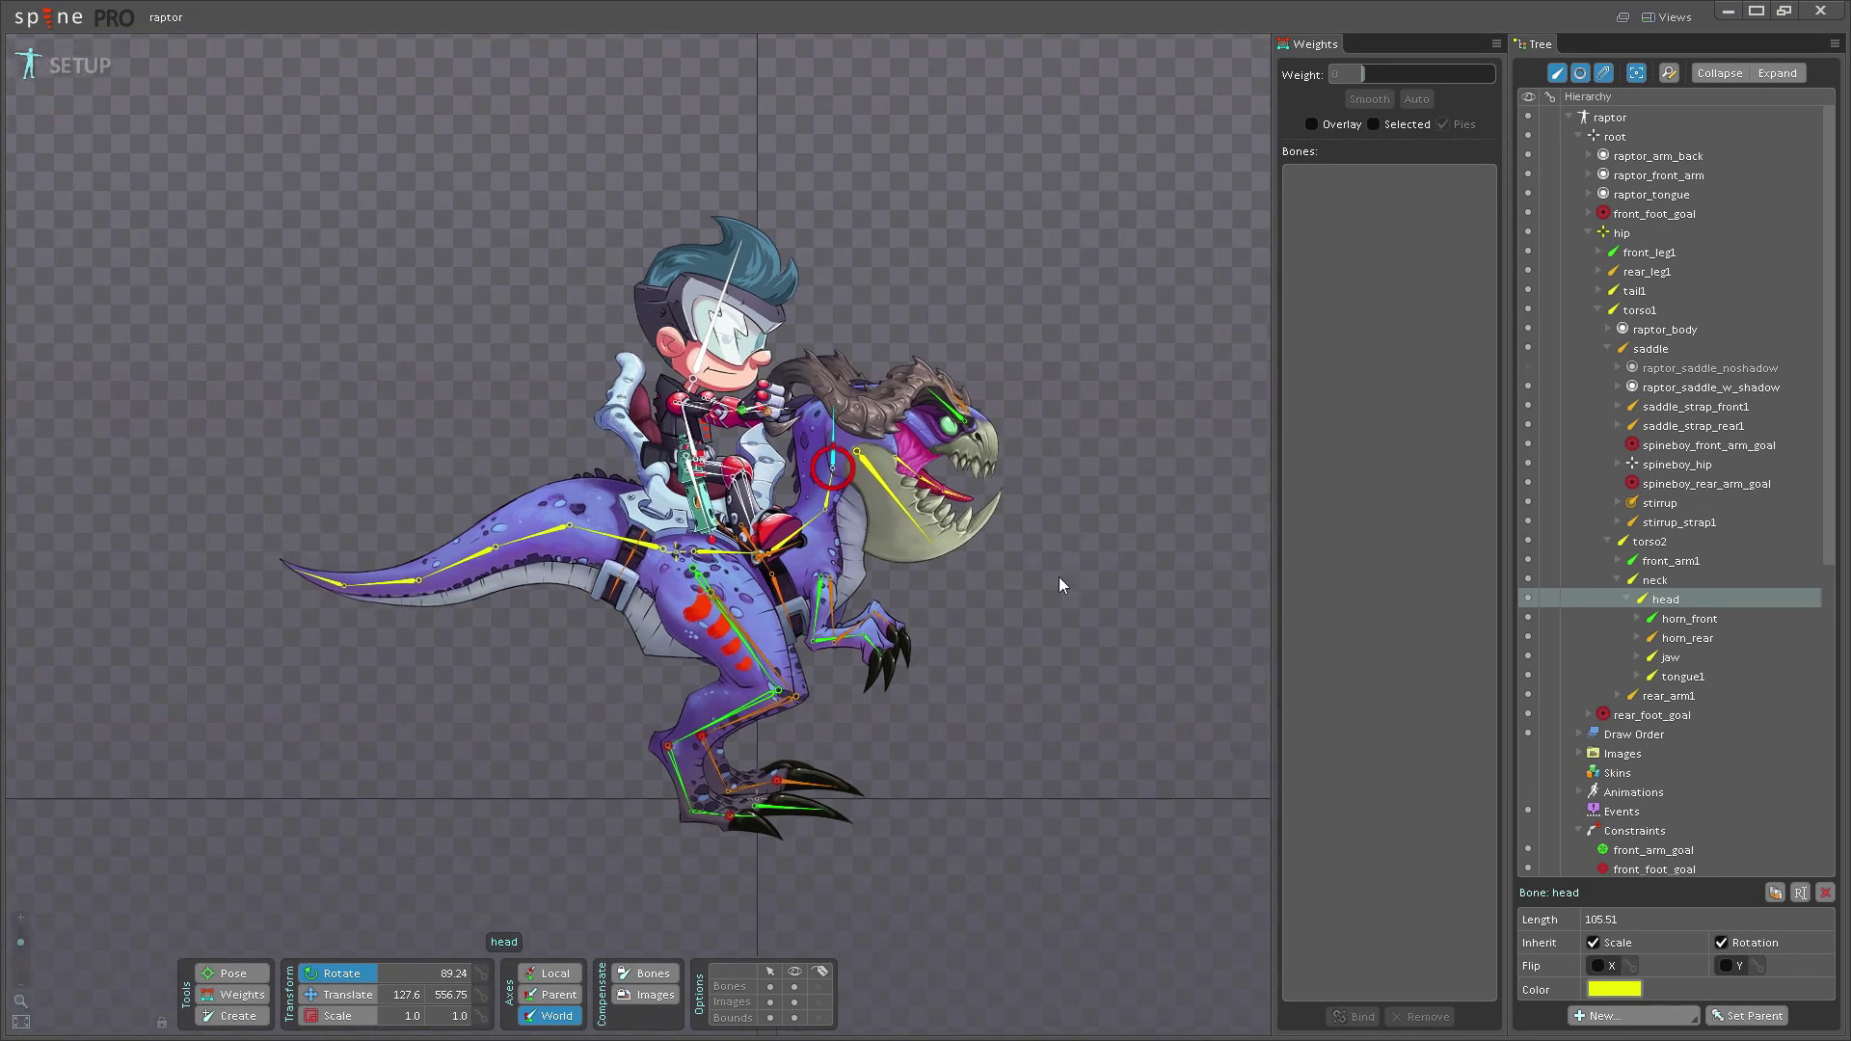
scroll(812, 700, "up", 5)
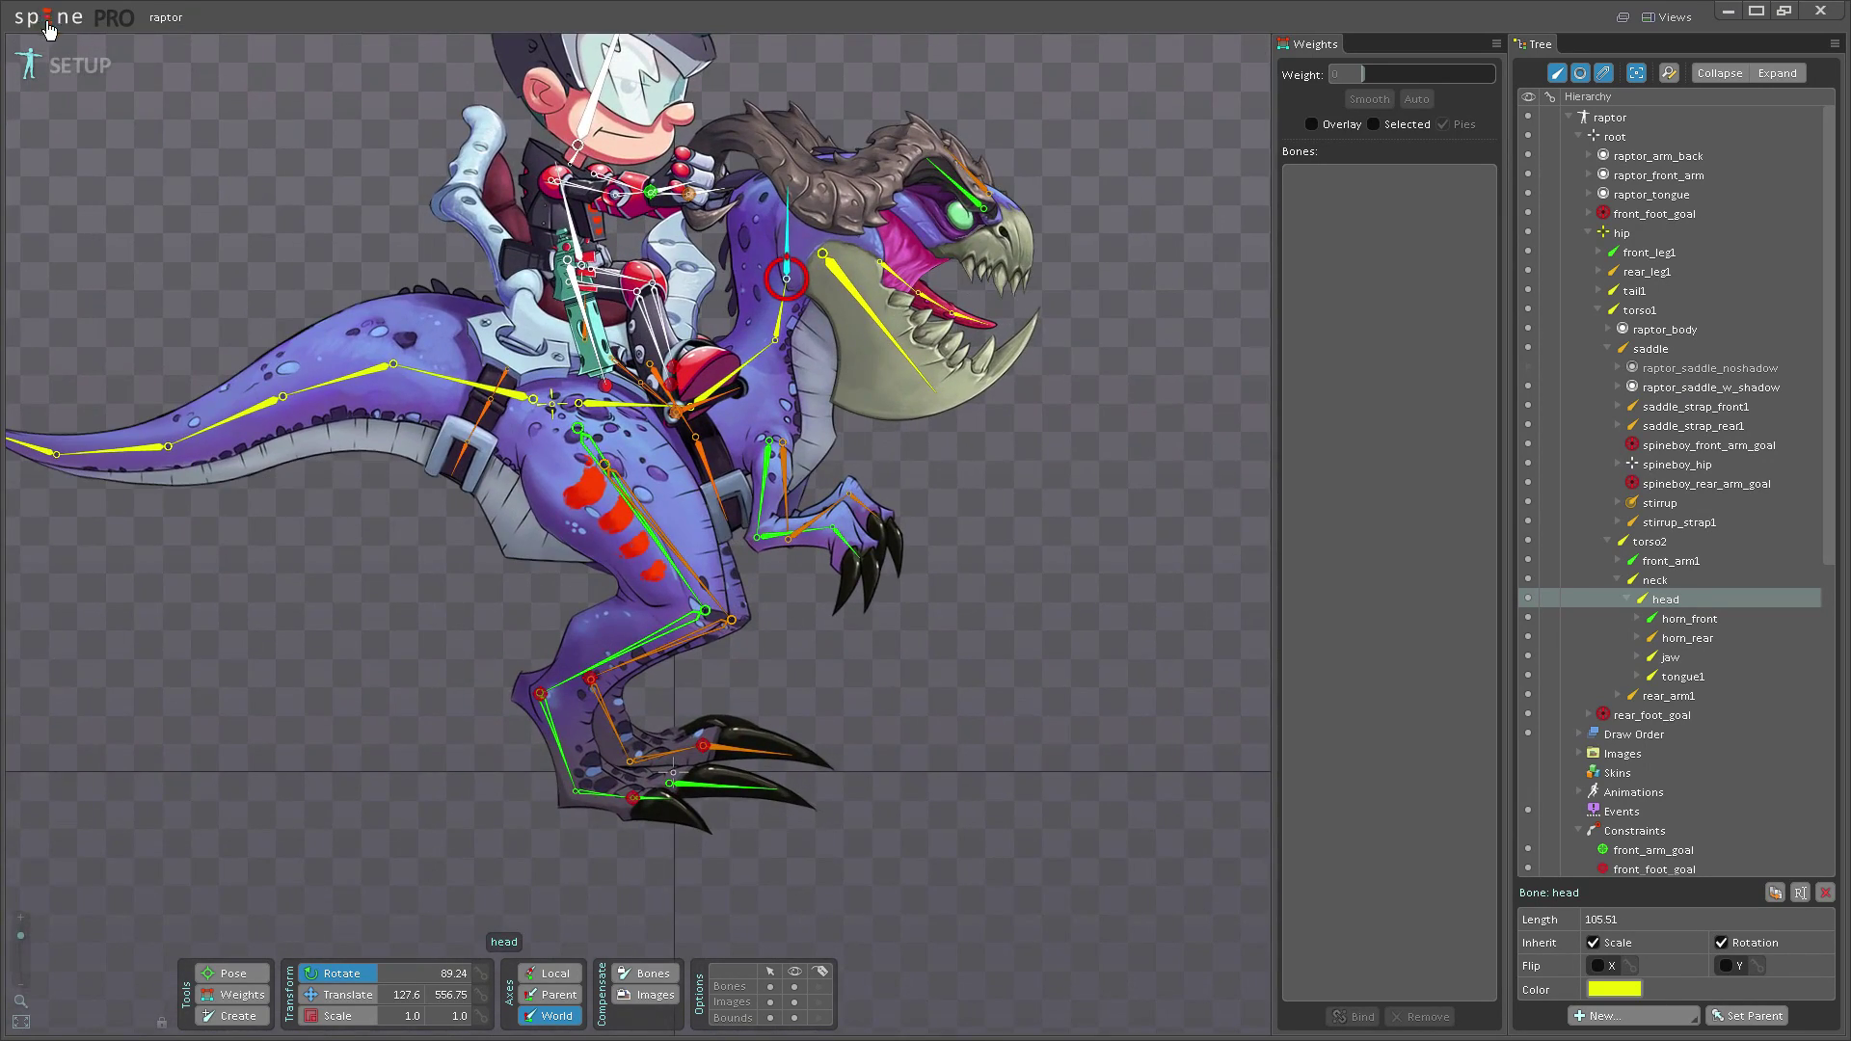
- Open the recent project dist/examples/spineboy/spineboy and frame the character
left_click(45, 23)
mouse_move(74, 83)
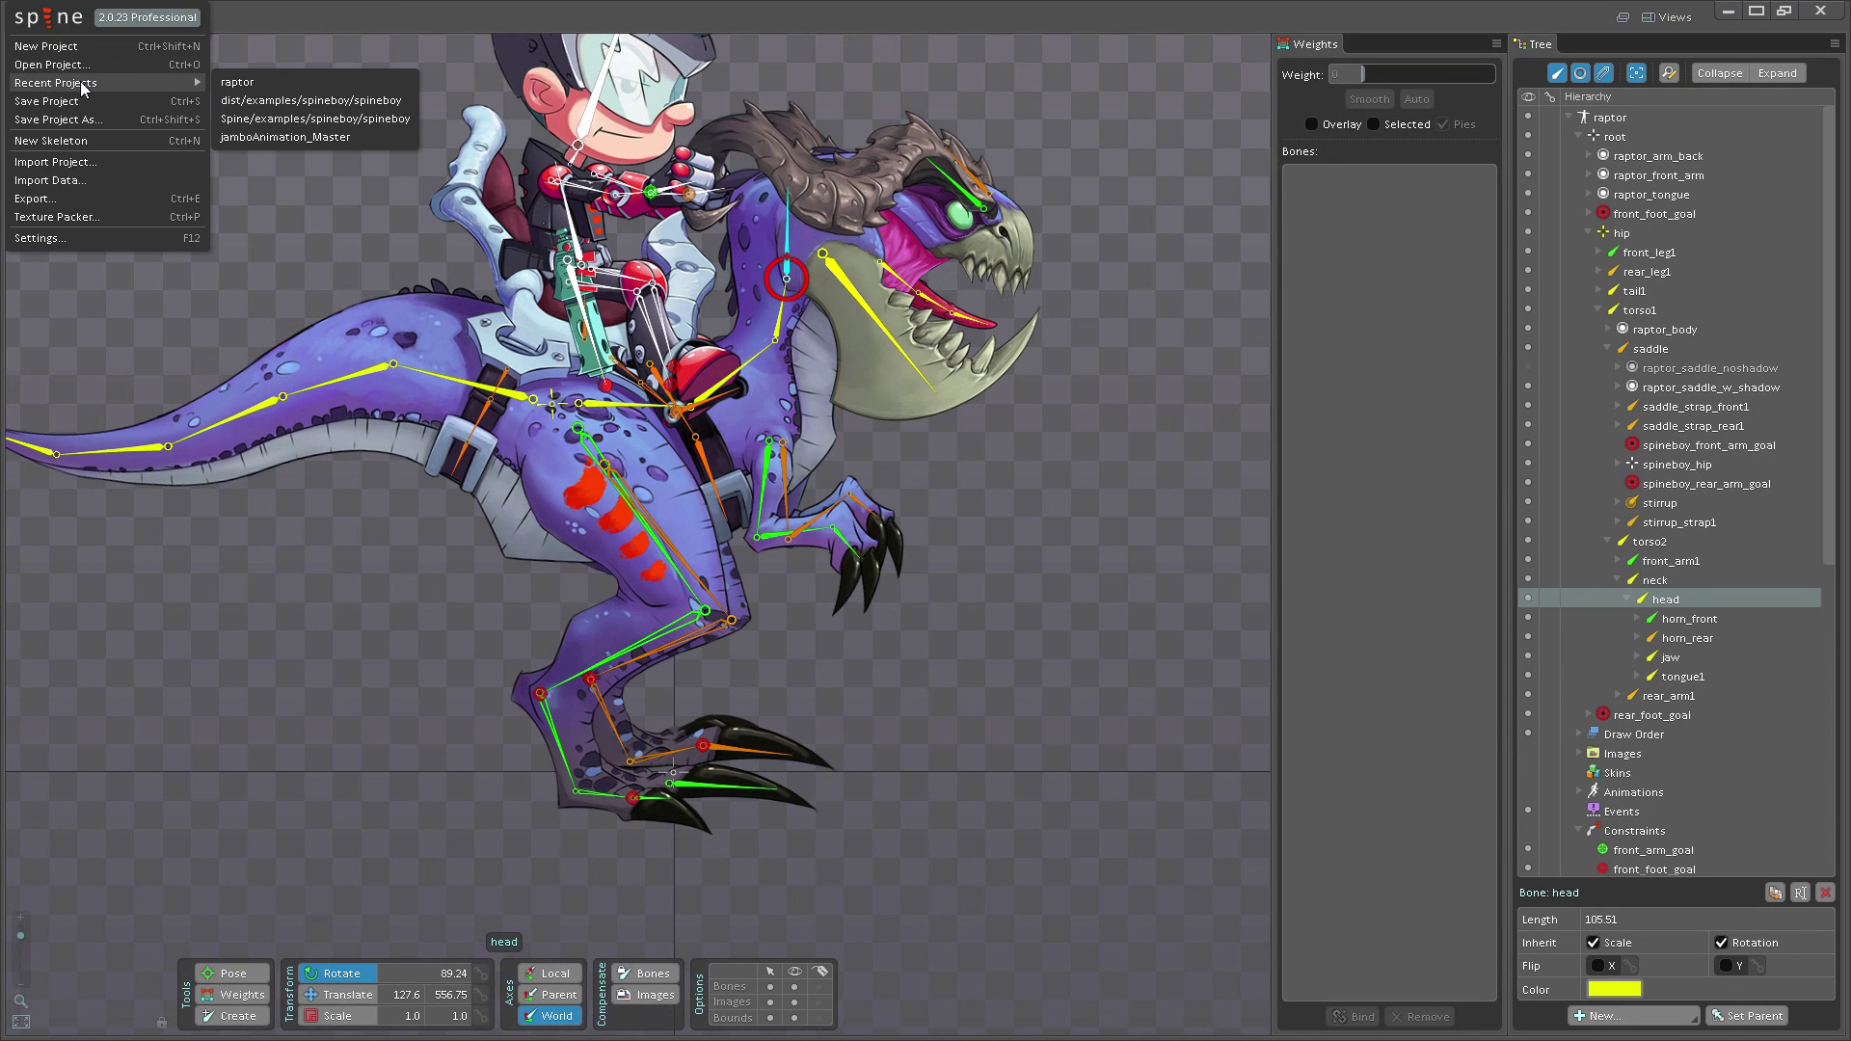
left_click(306, 100)
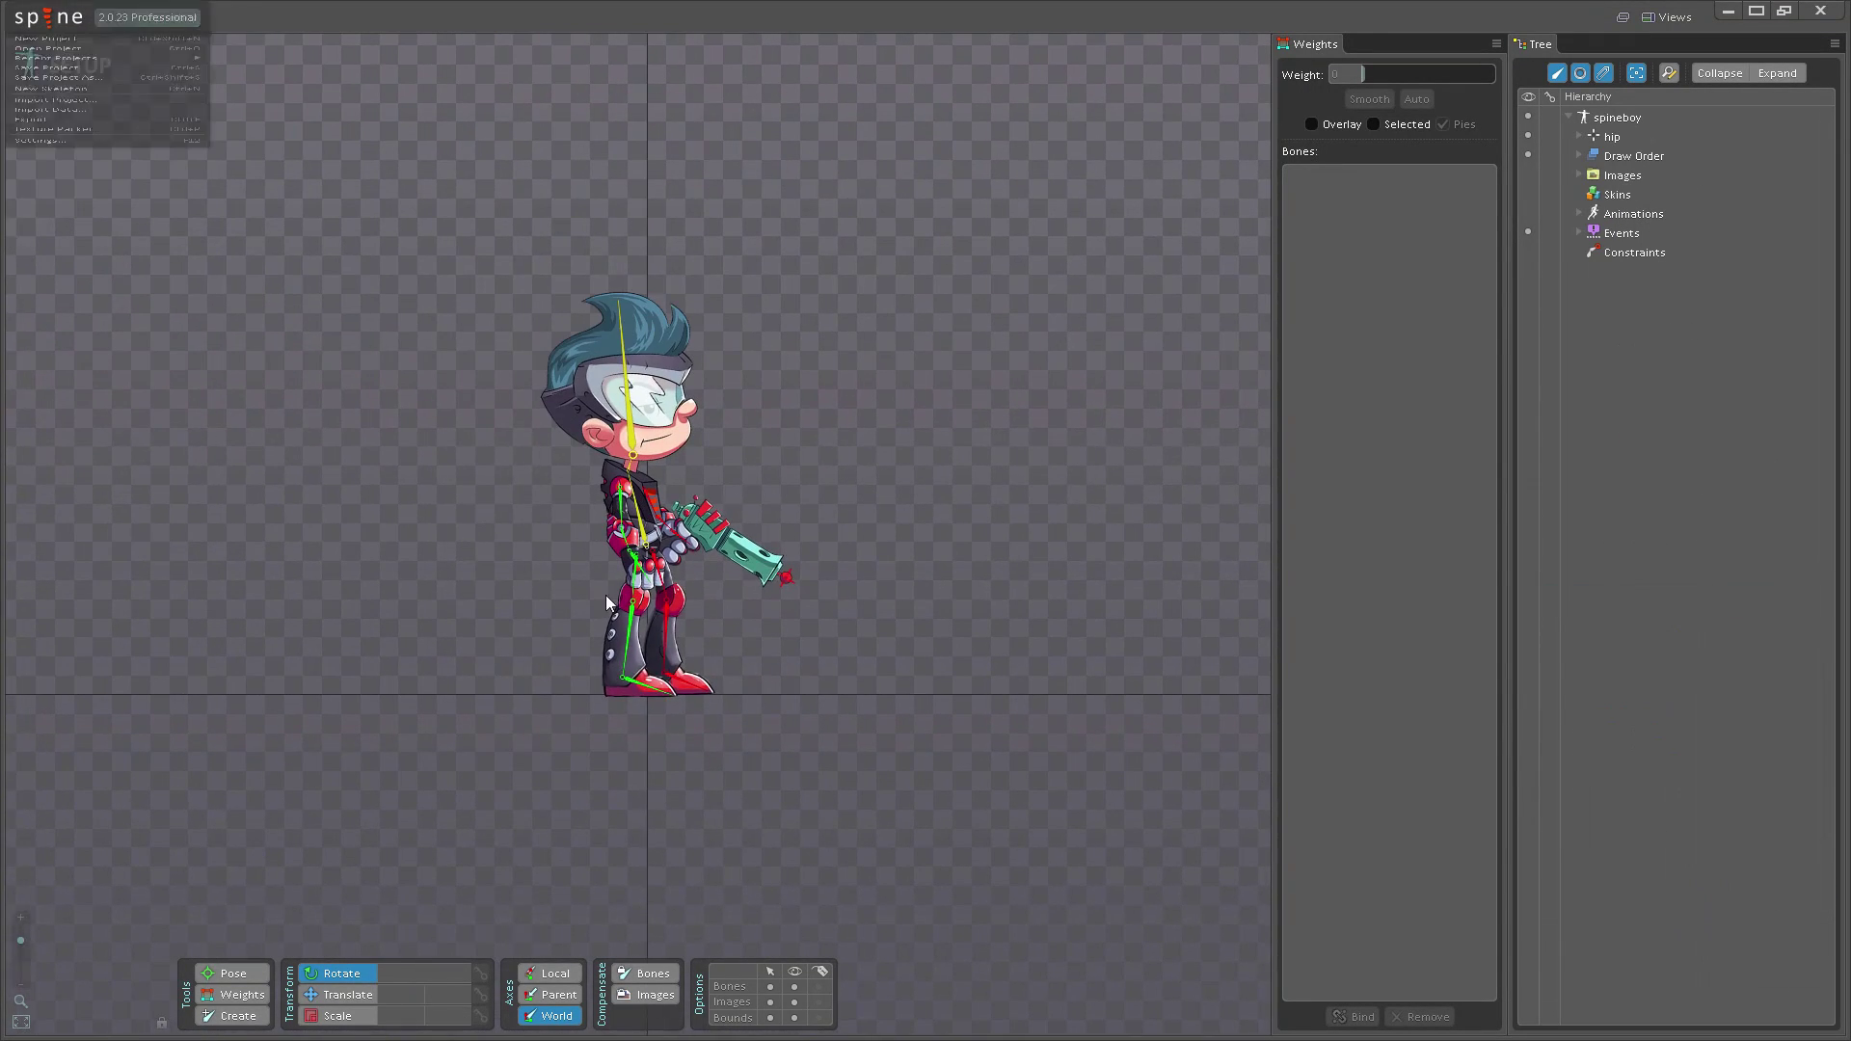
scroll(877, 466, "up", 3)
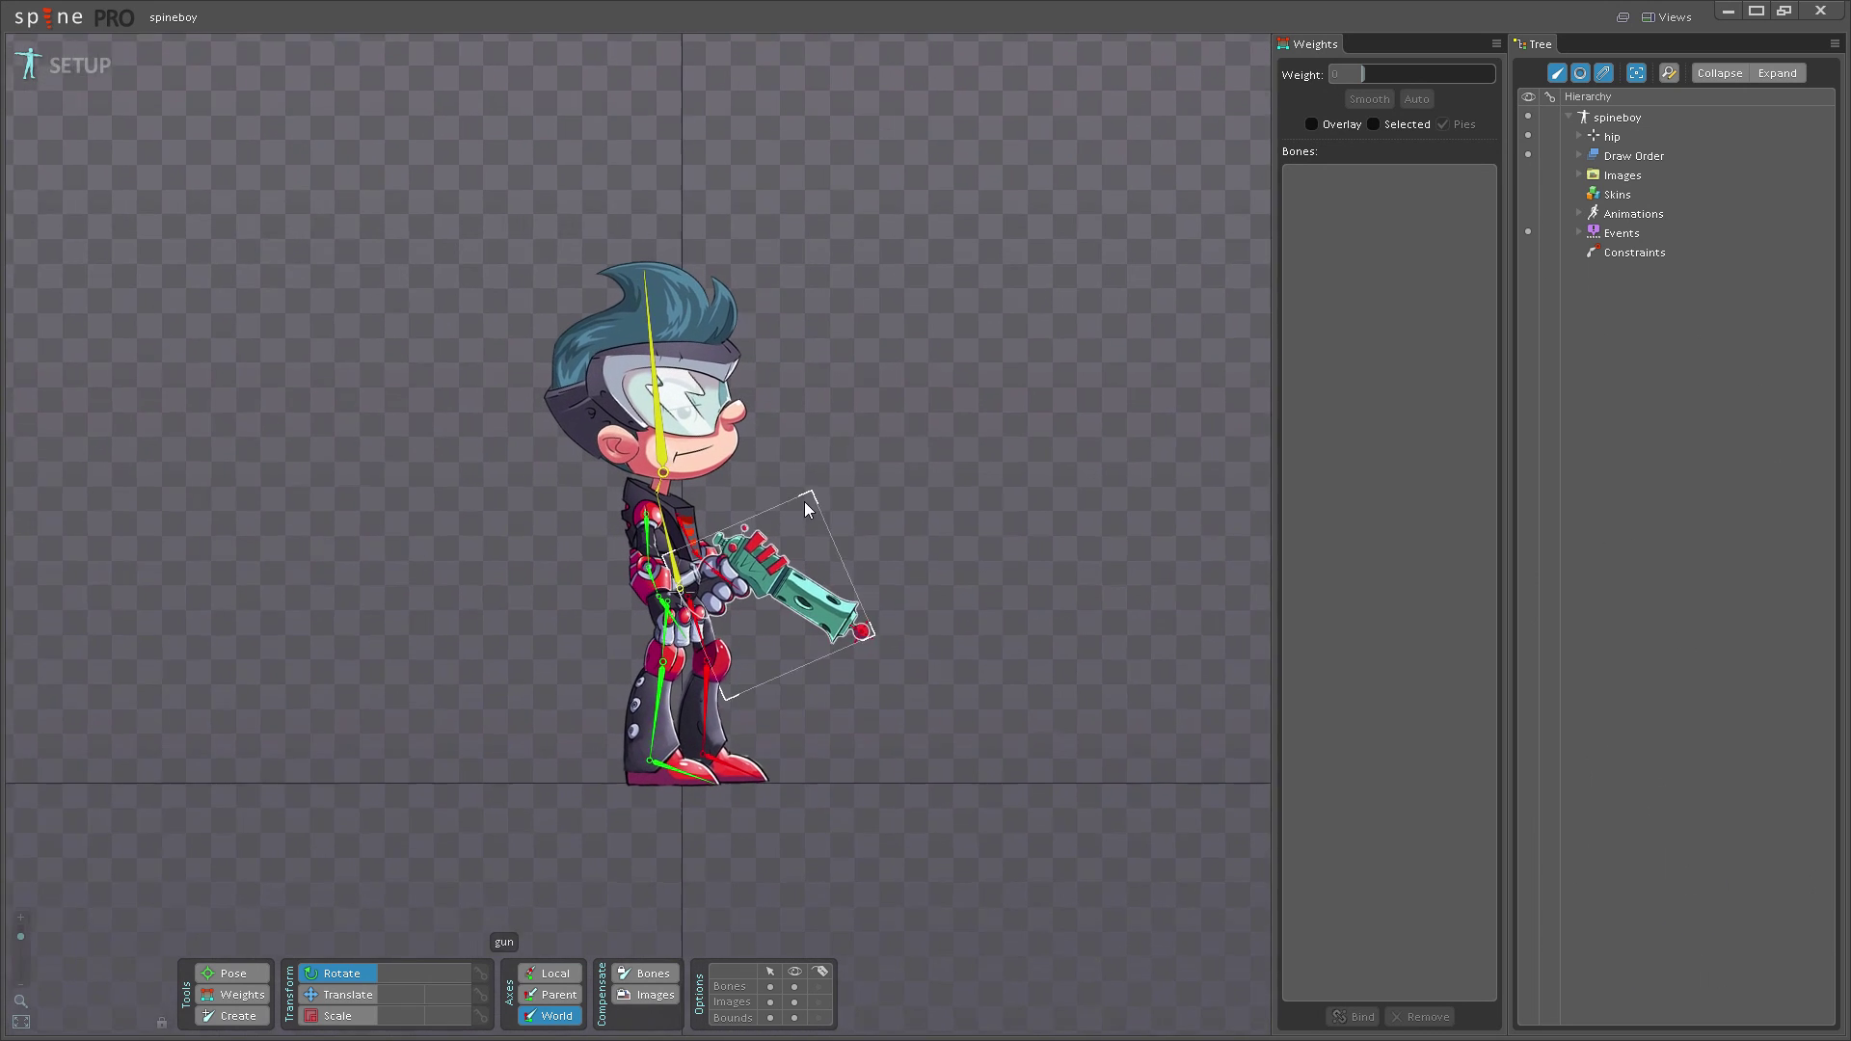
scroll(827, 430, "up", 2)
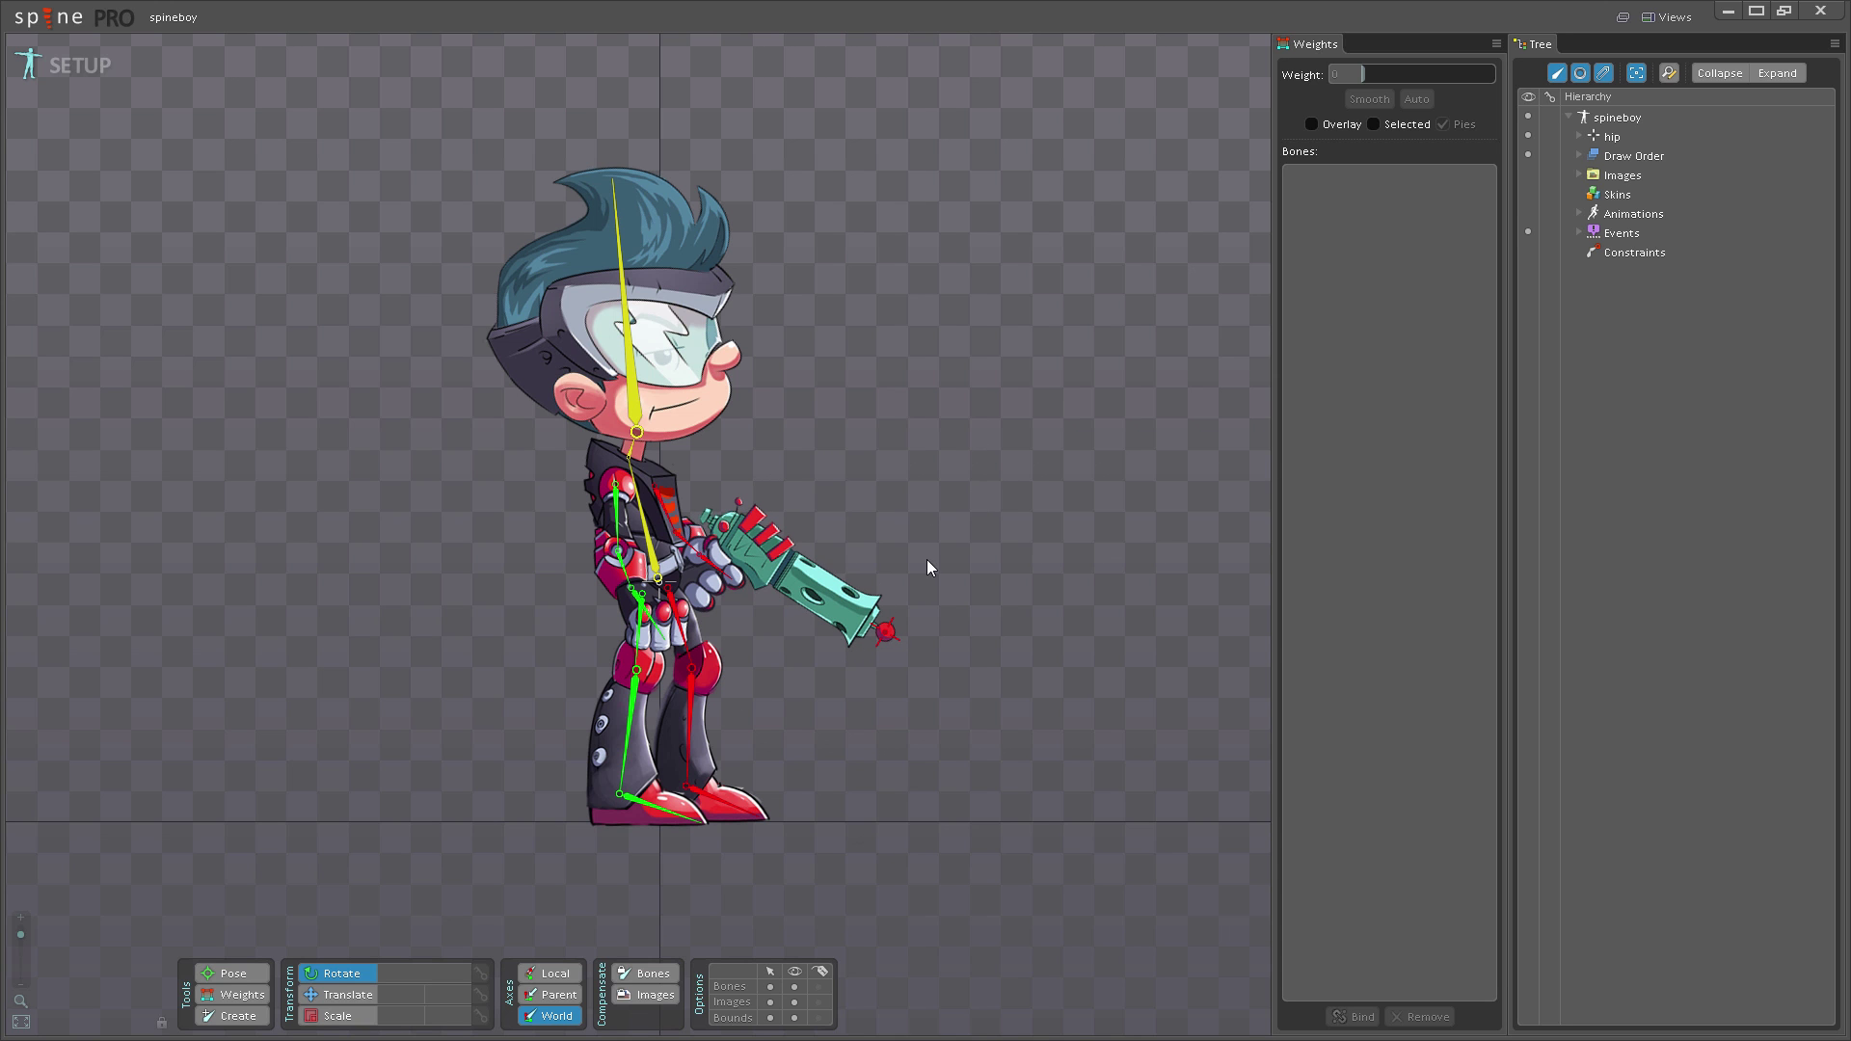
scroll(983, 496, "up", 2)
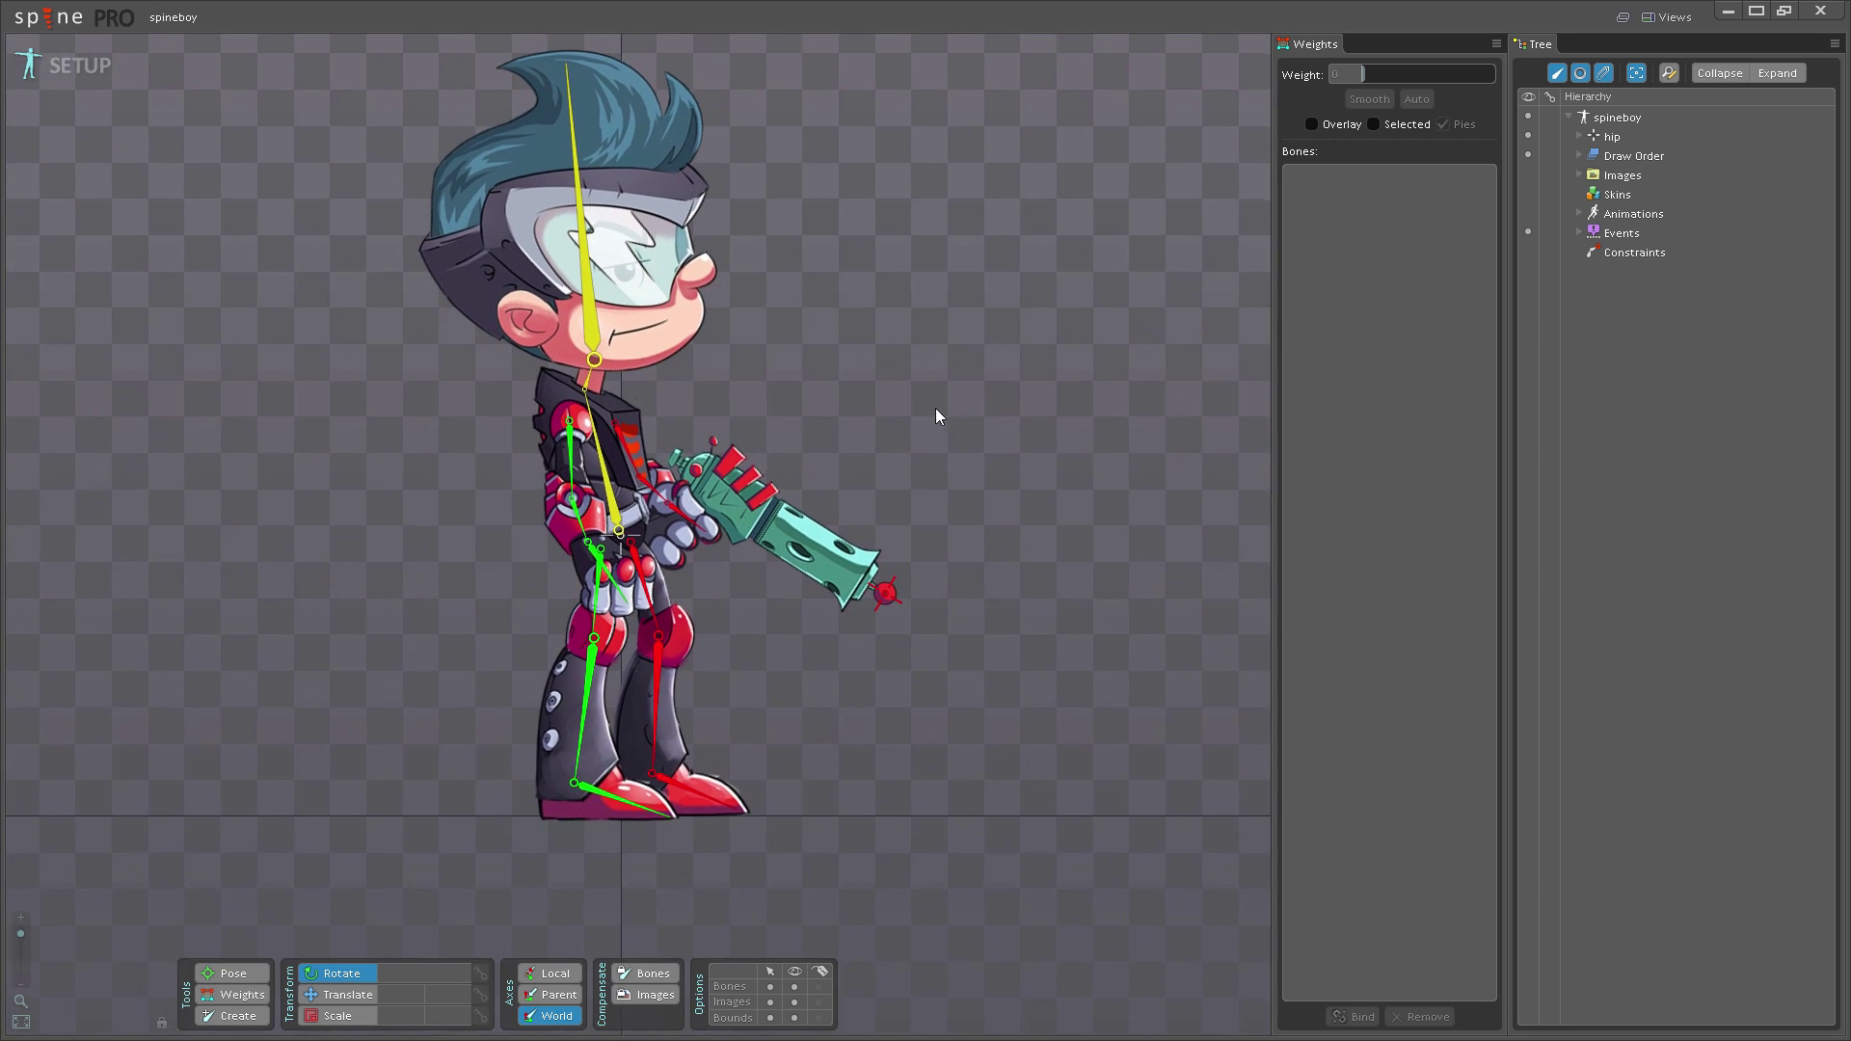
left_click_drag(935, 417, 983, 421)
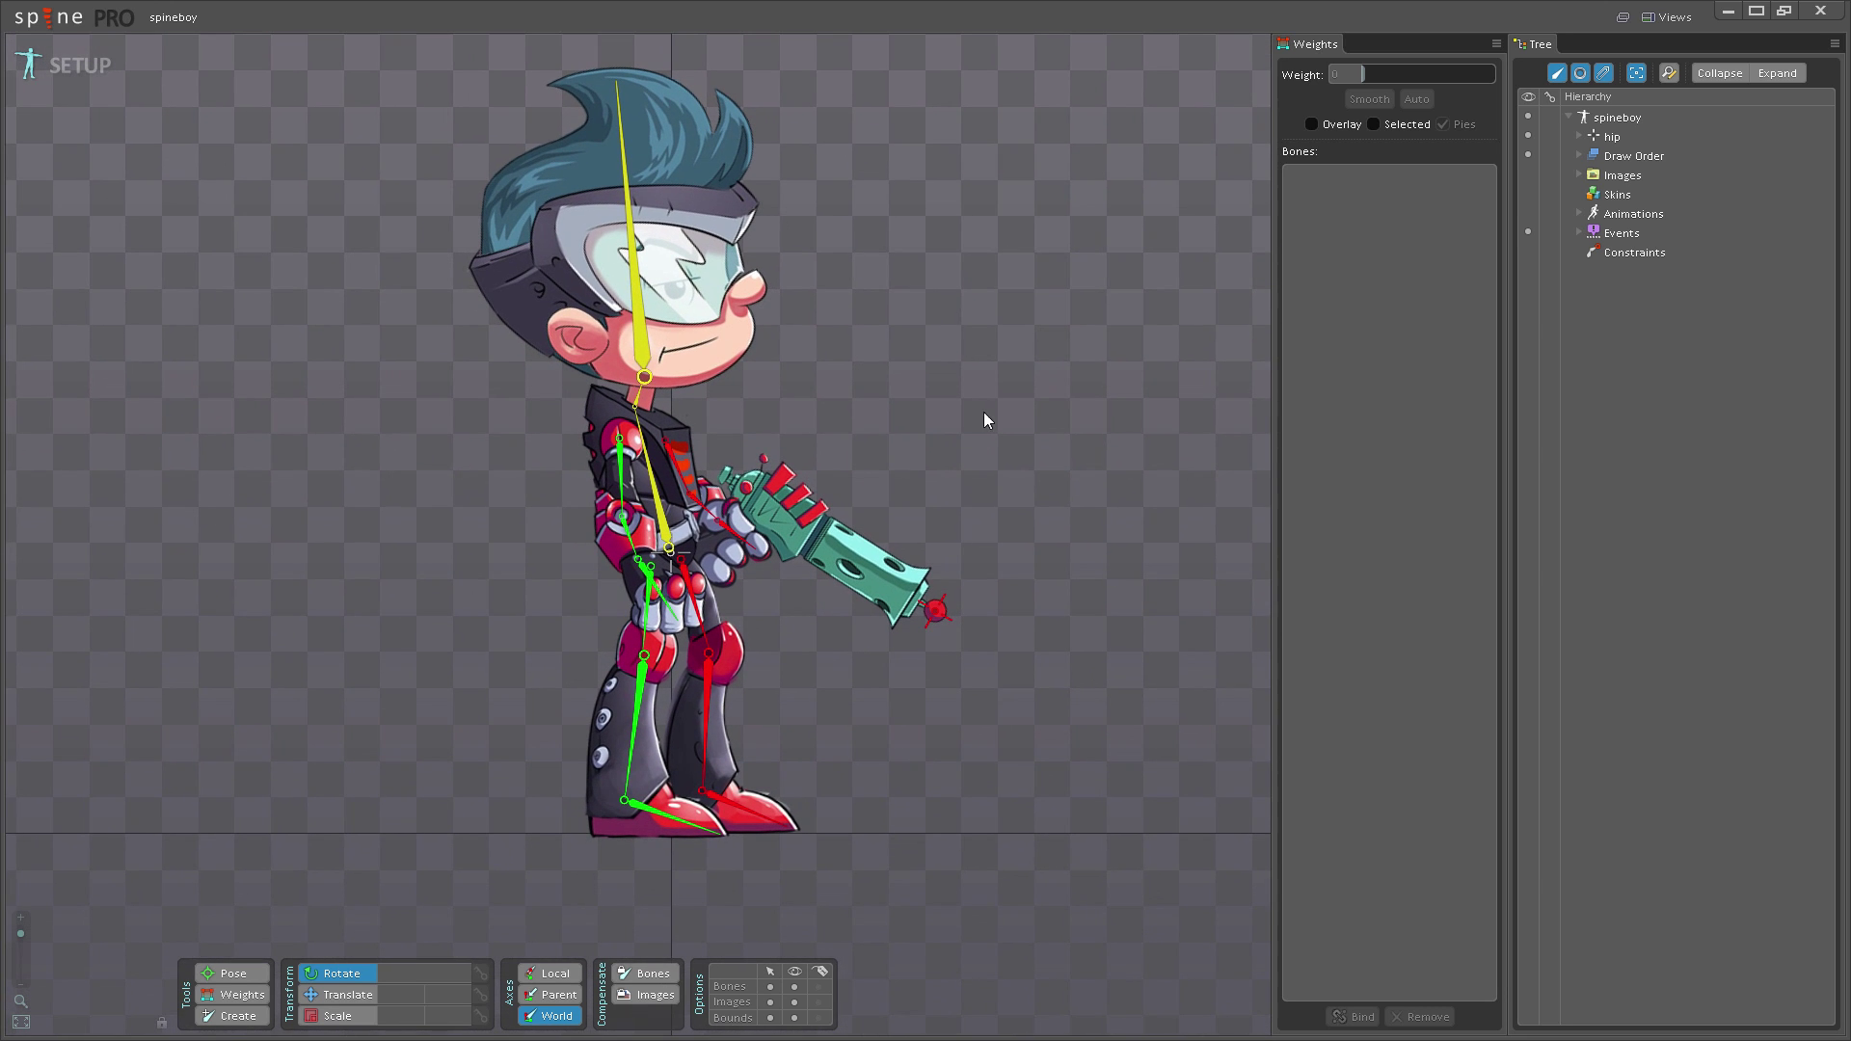
- Create a new zero-length child bone of hip beside the character's legs, at about -119.5, 114.6
left_click(1579, 137)
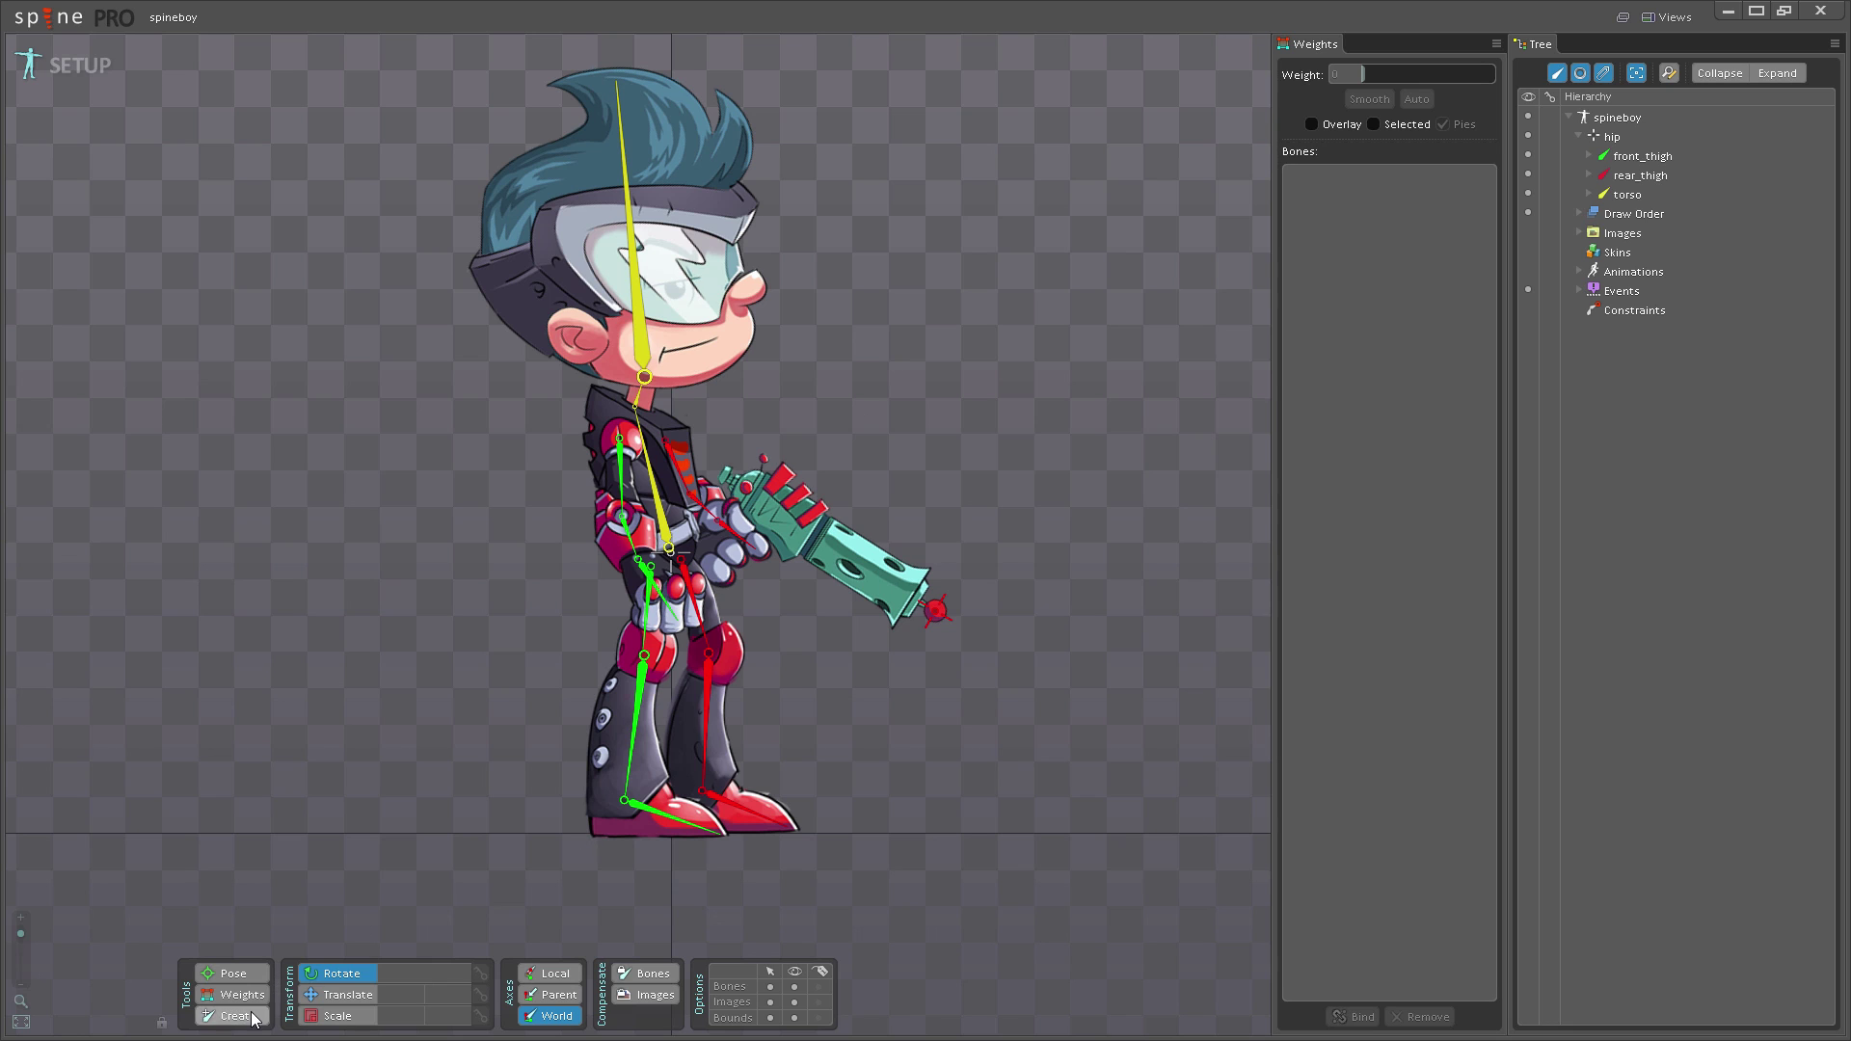
left_click(1617, 117)
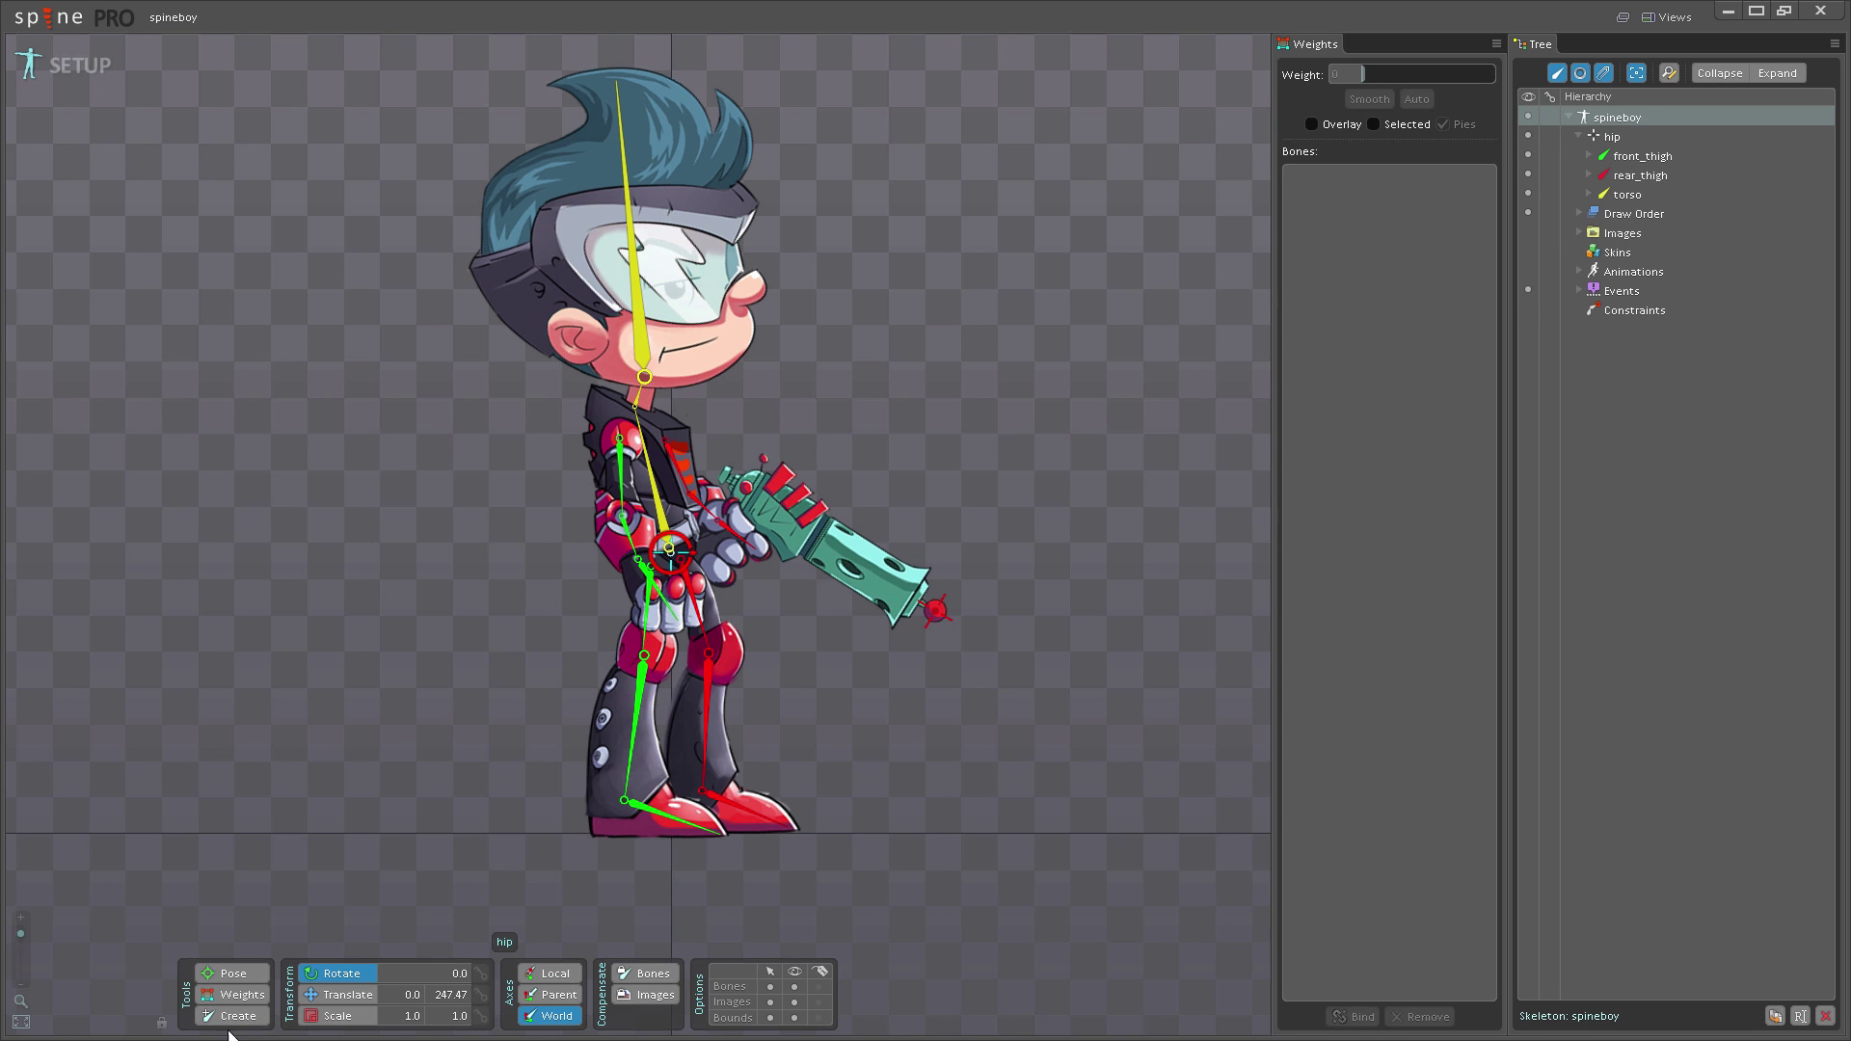
left_click(1612, 137)
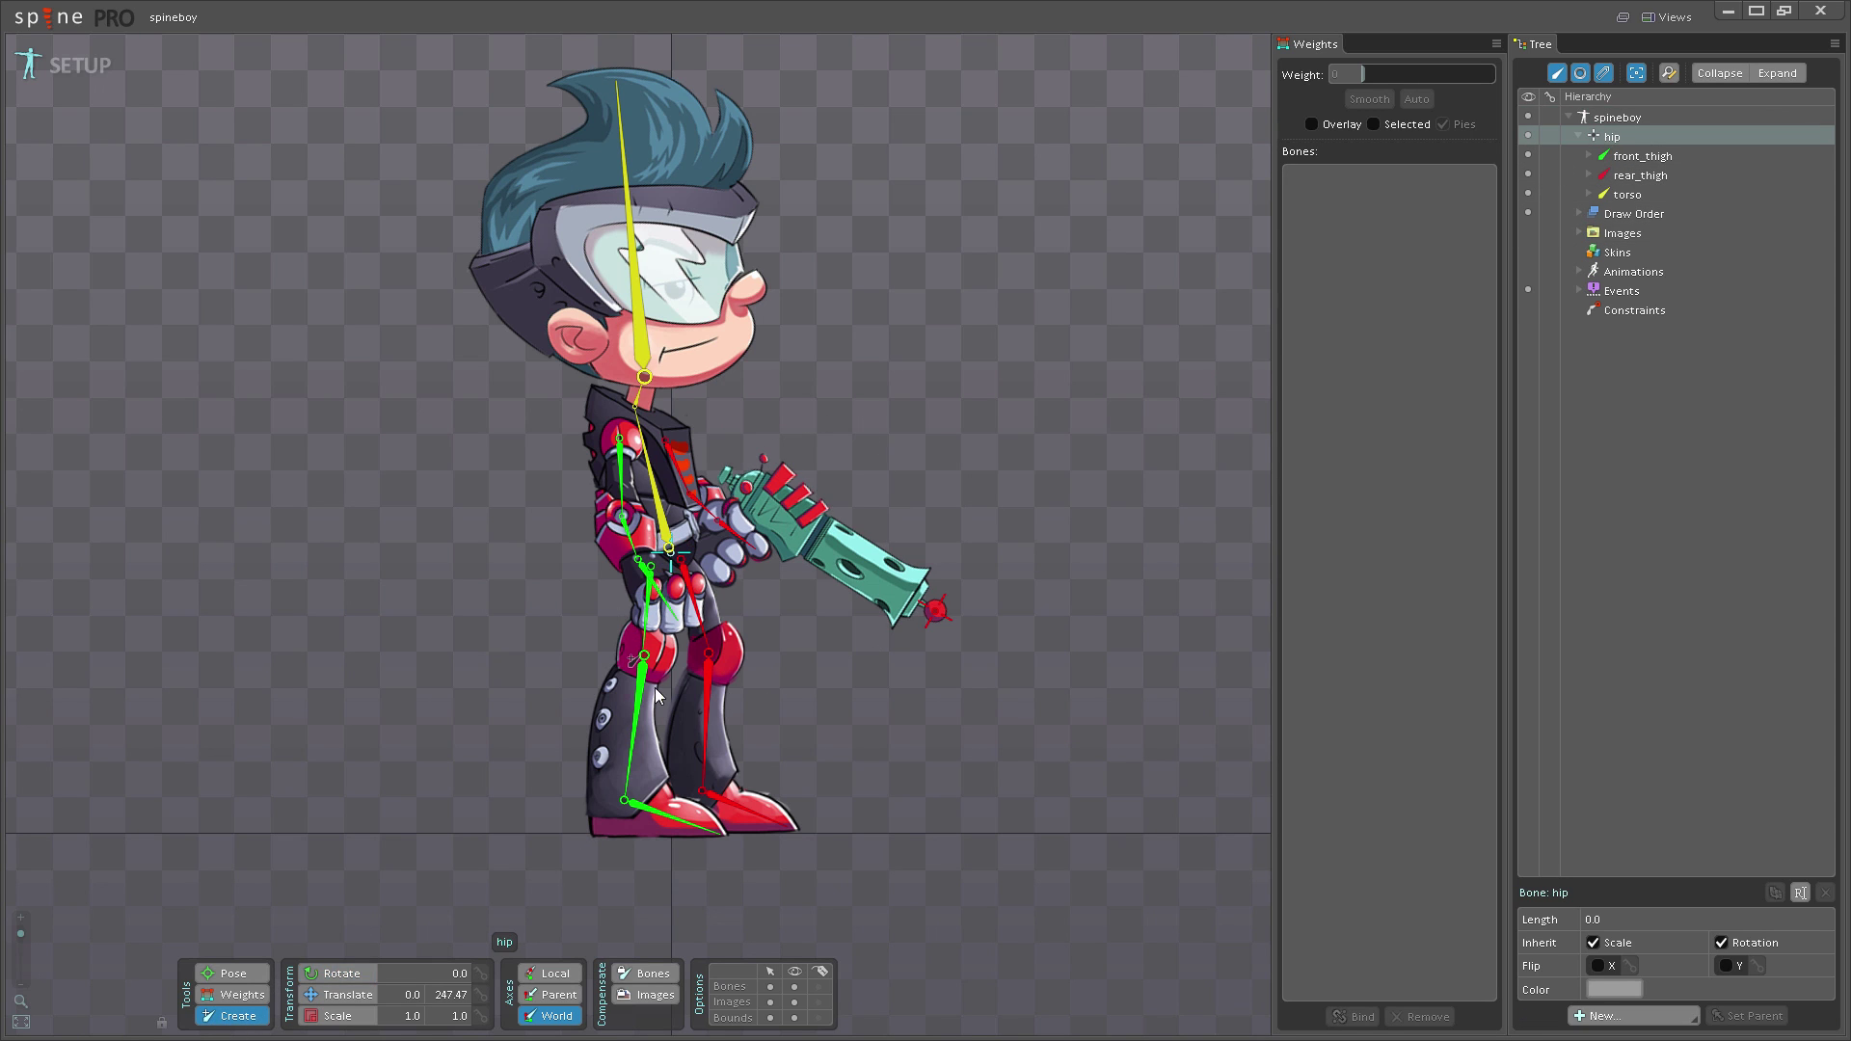
left_click(535, 705)
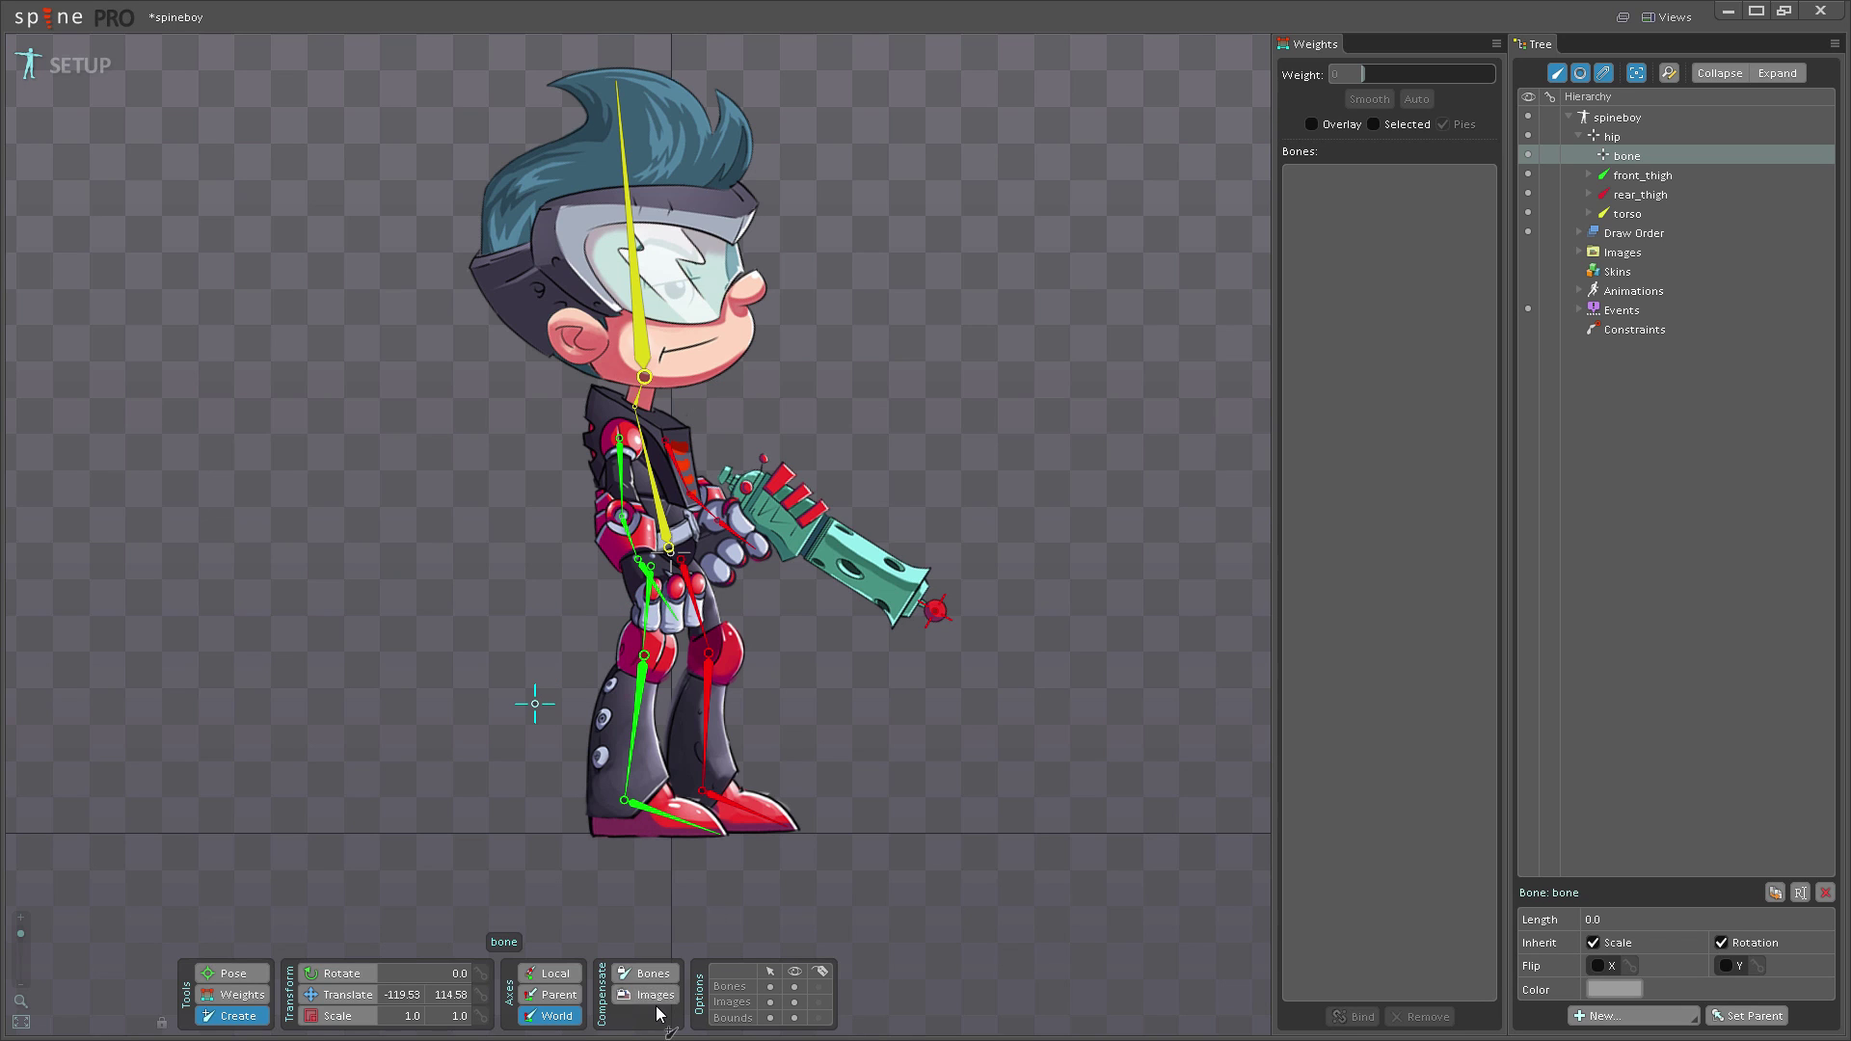
- Enable bone compensation and reparent front_thigh, rear_thigh and torso under the new bone
left_click(655, 976)
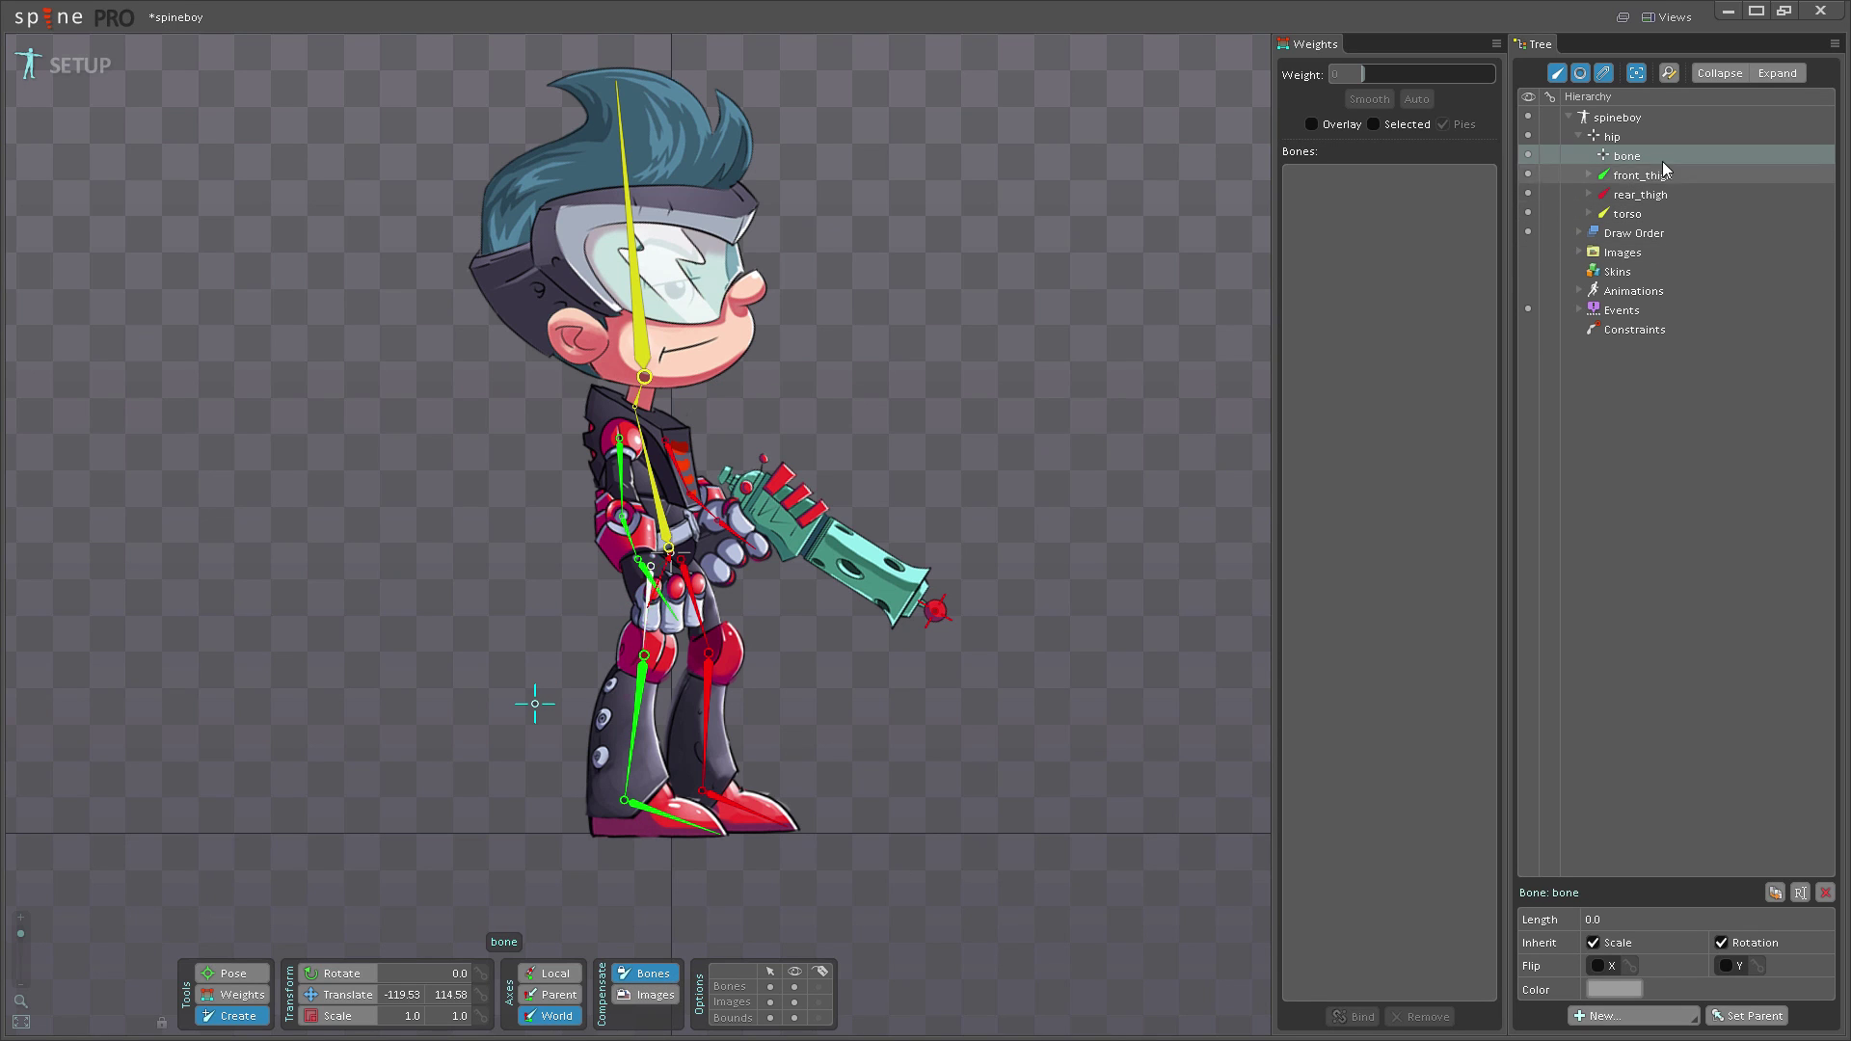
left_click(1642, 176)
left_click(1645, 216, "shift")
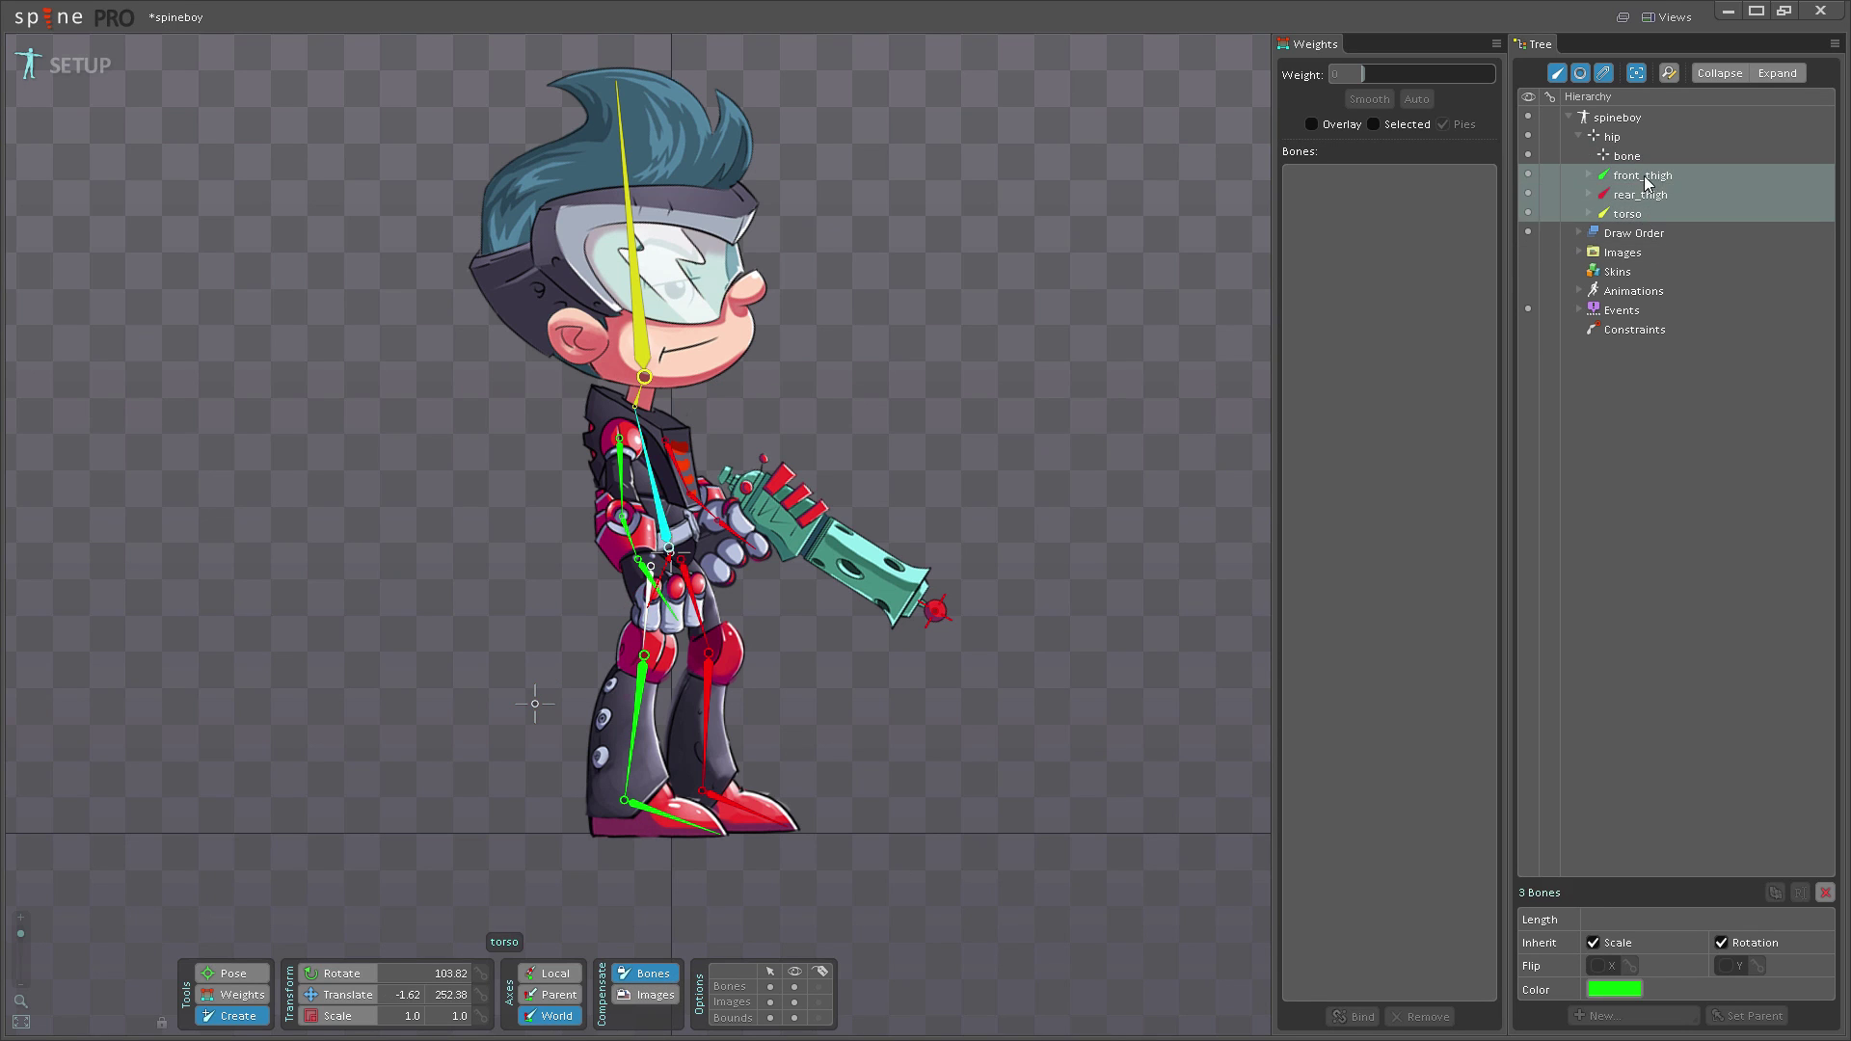
left_click_drag(1644, 216, 1642, 162)
- Rename the original hip bone to root and its new child bone to hip
double_click(1614, 144)
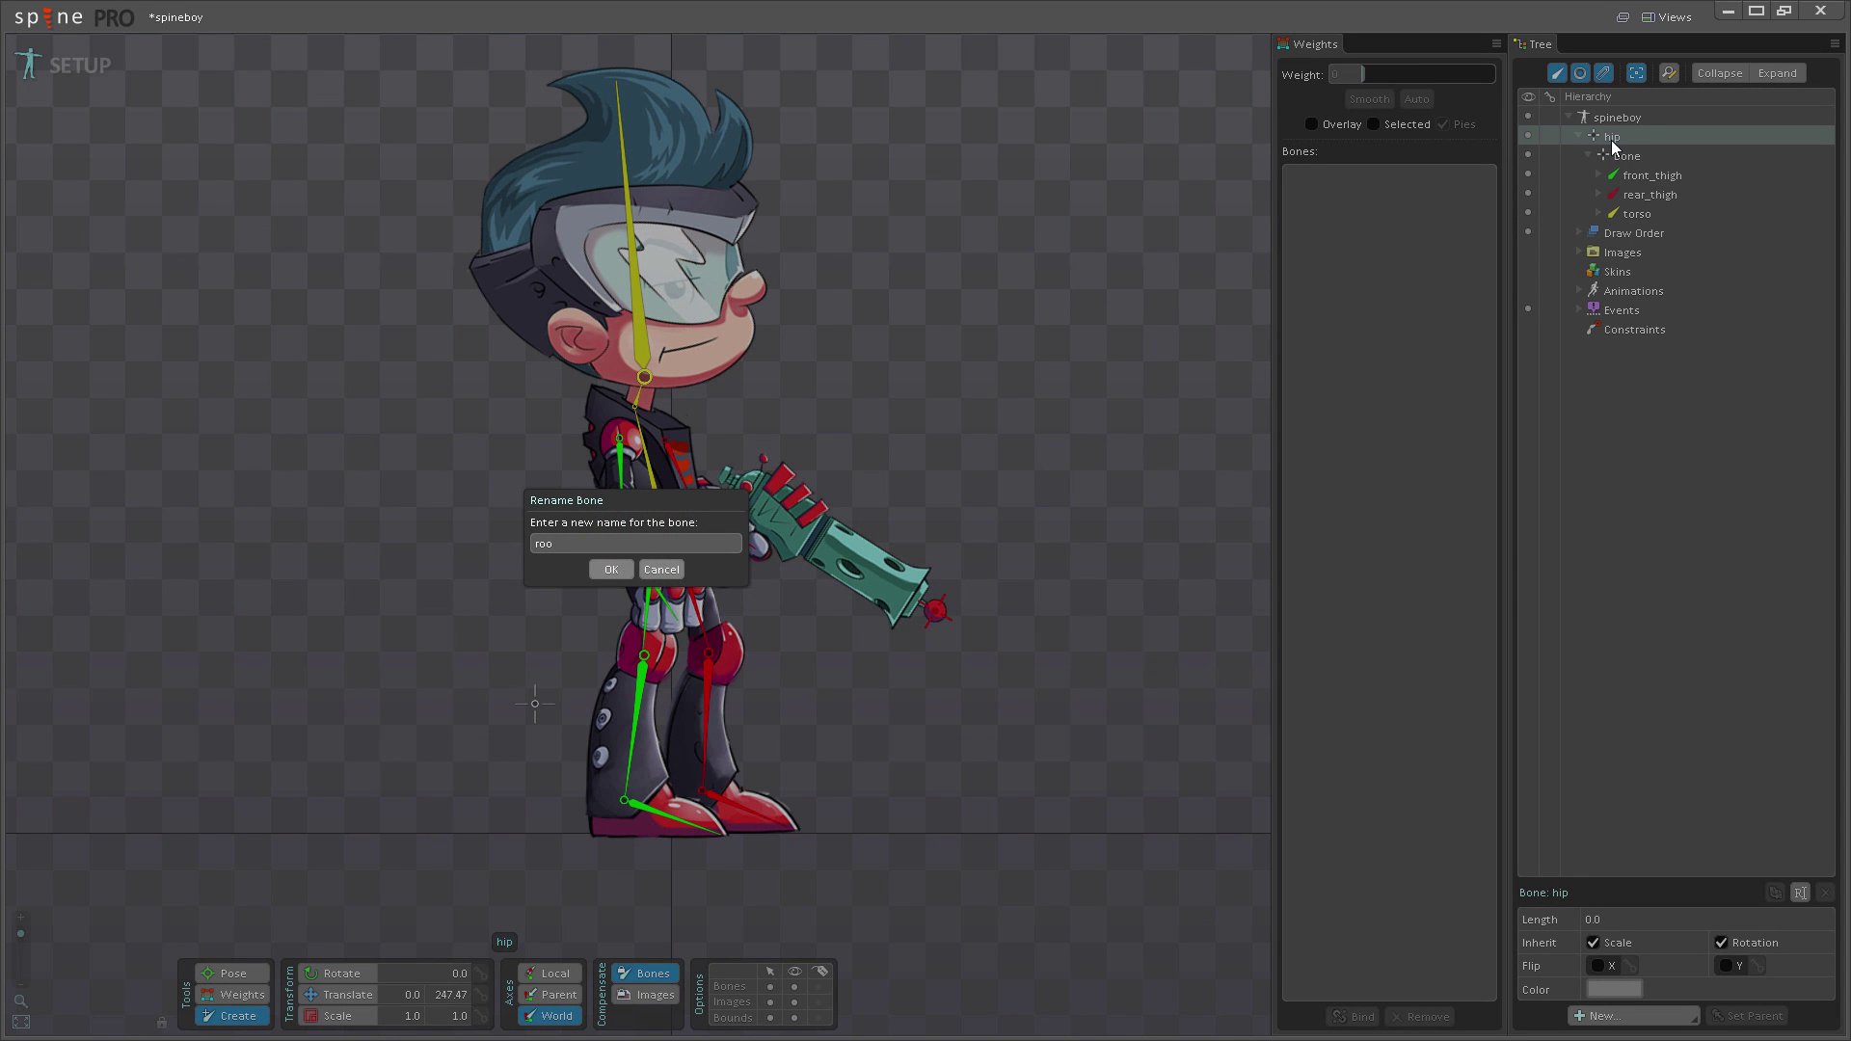
key("Return")
double_click(1629, 158)
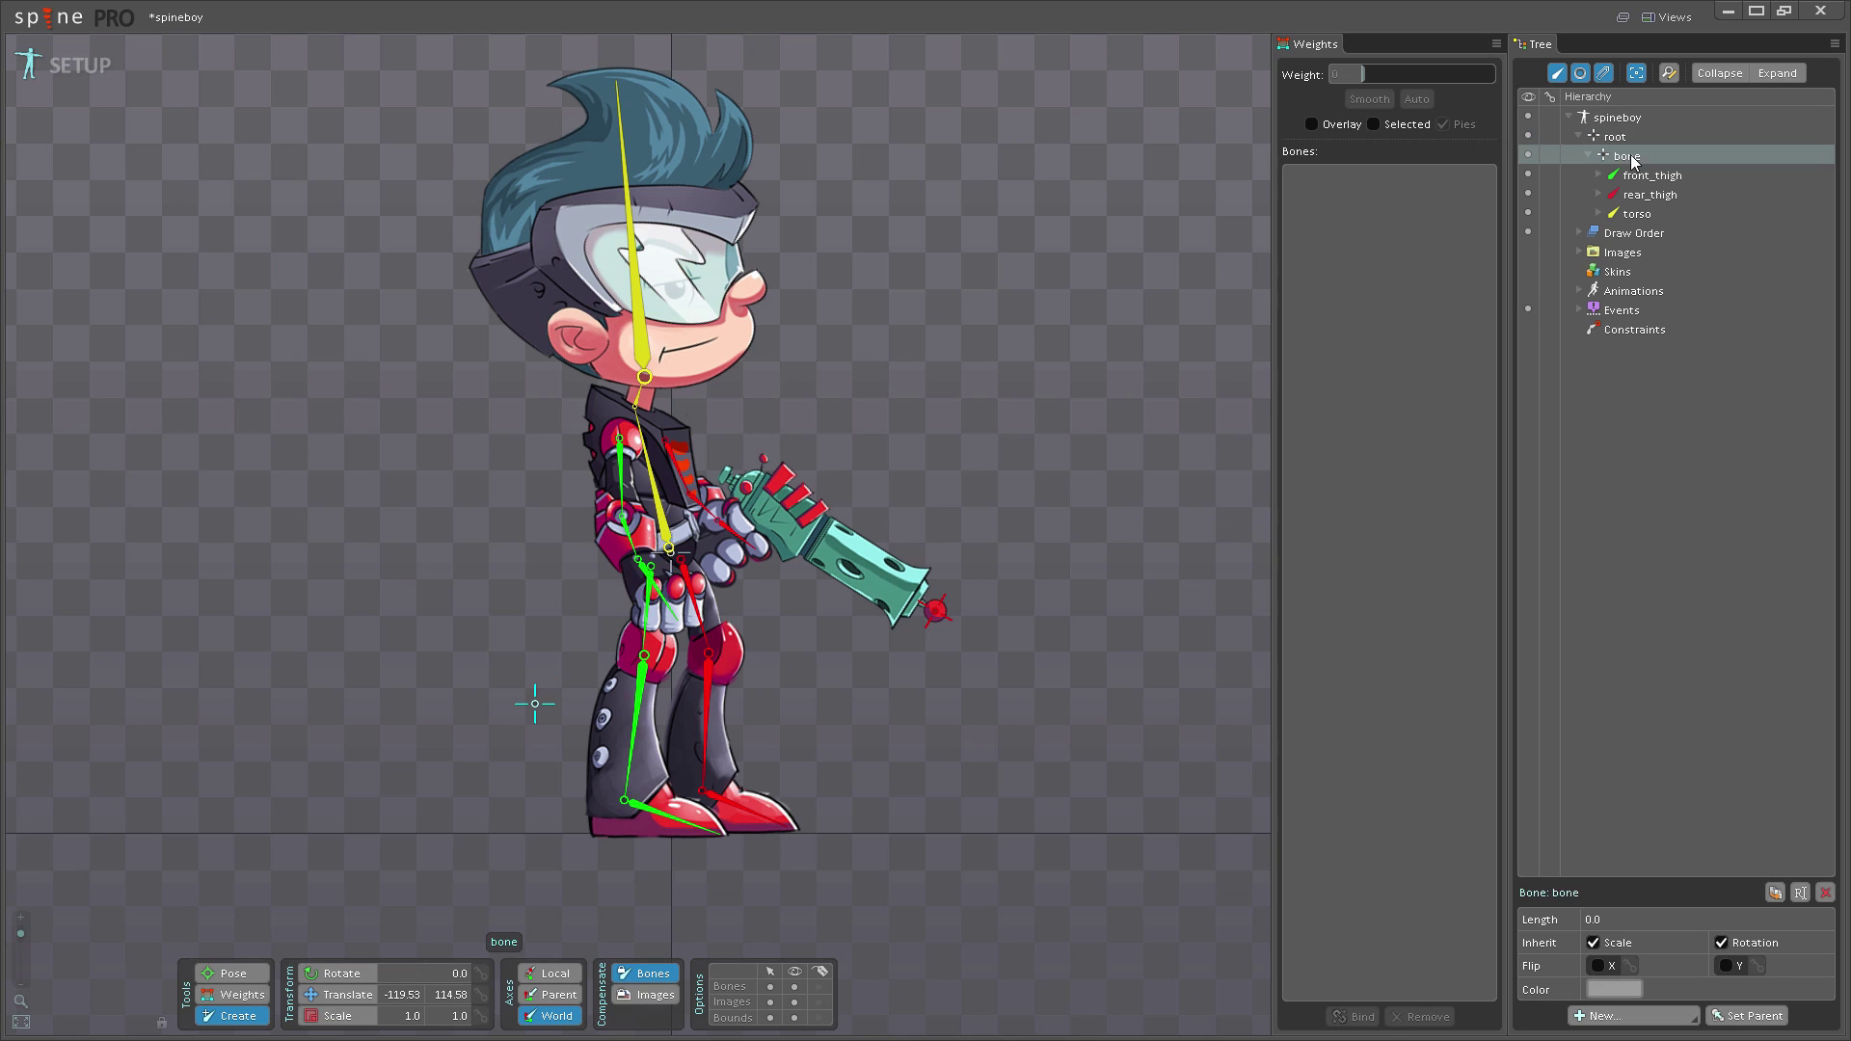
type("hip")
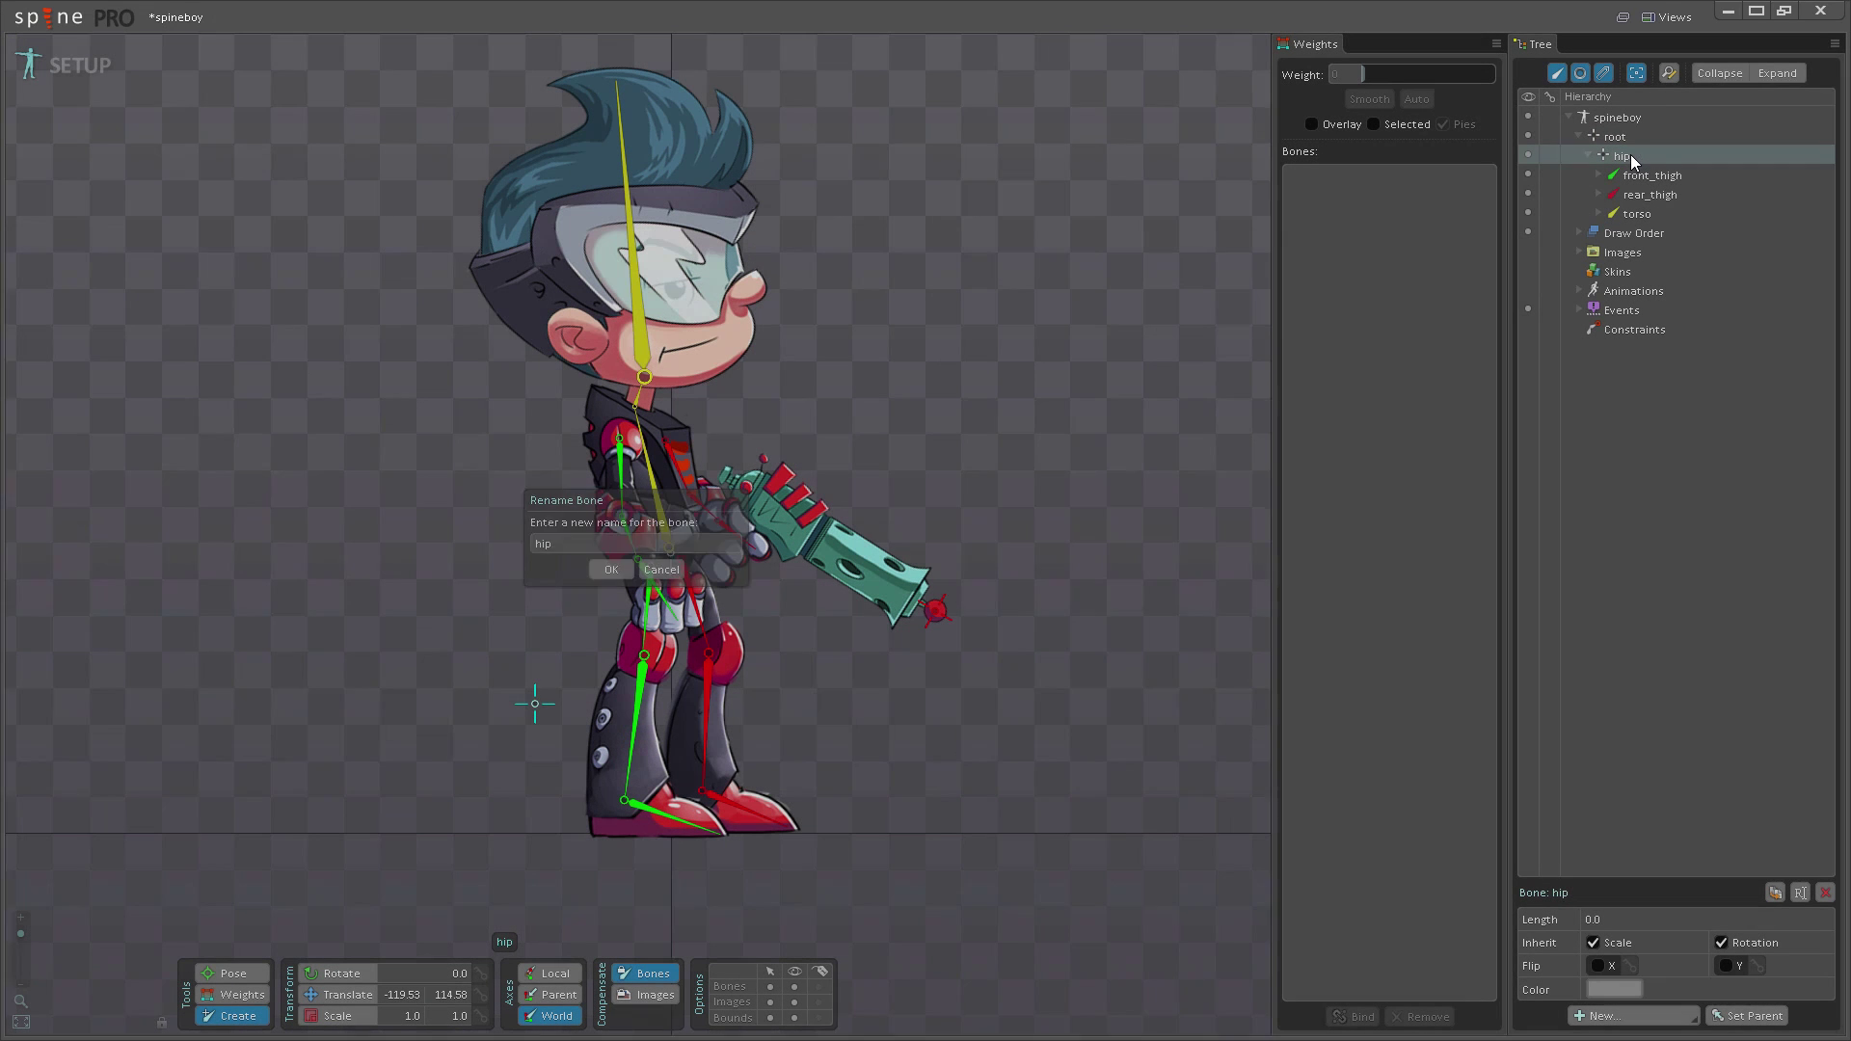
key("Return")
- Translate the root bone down to the ground origin and the hip bone to the pelvis at about -0.67, 240.23
left_click(1616, 137)
key("v")
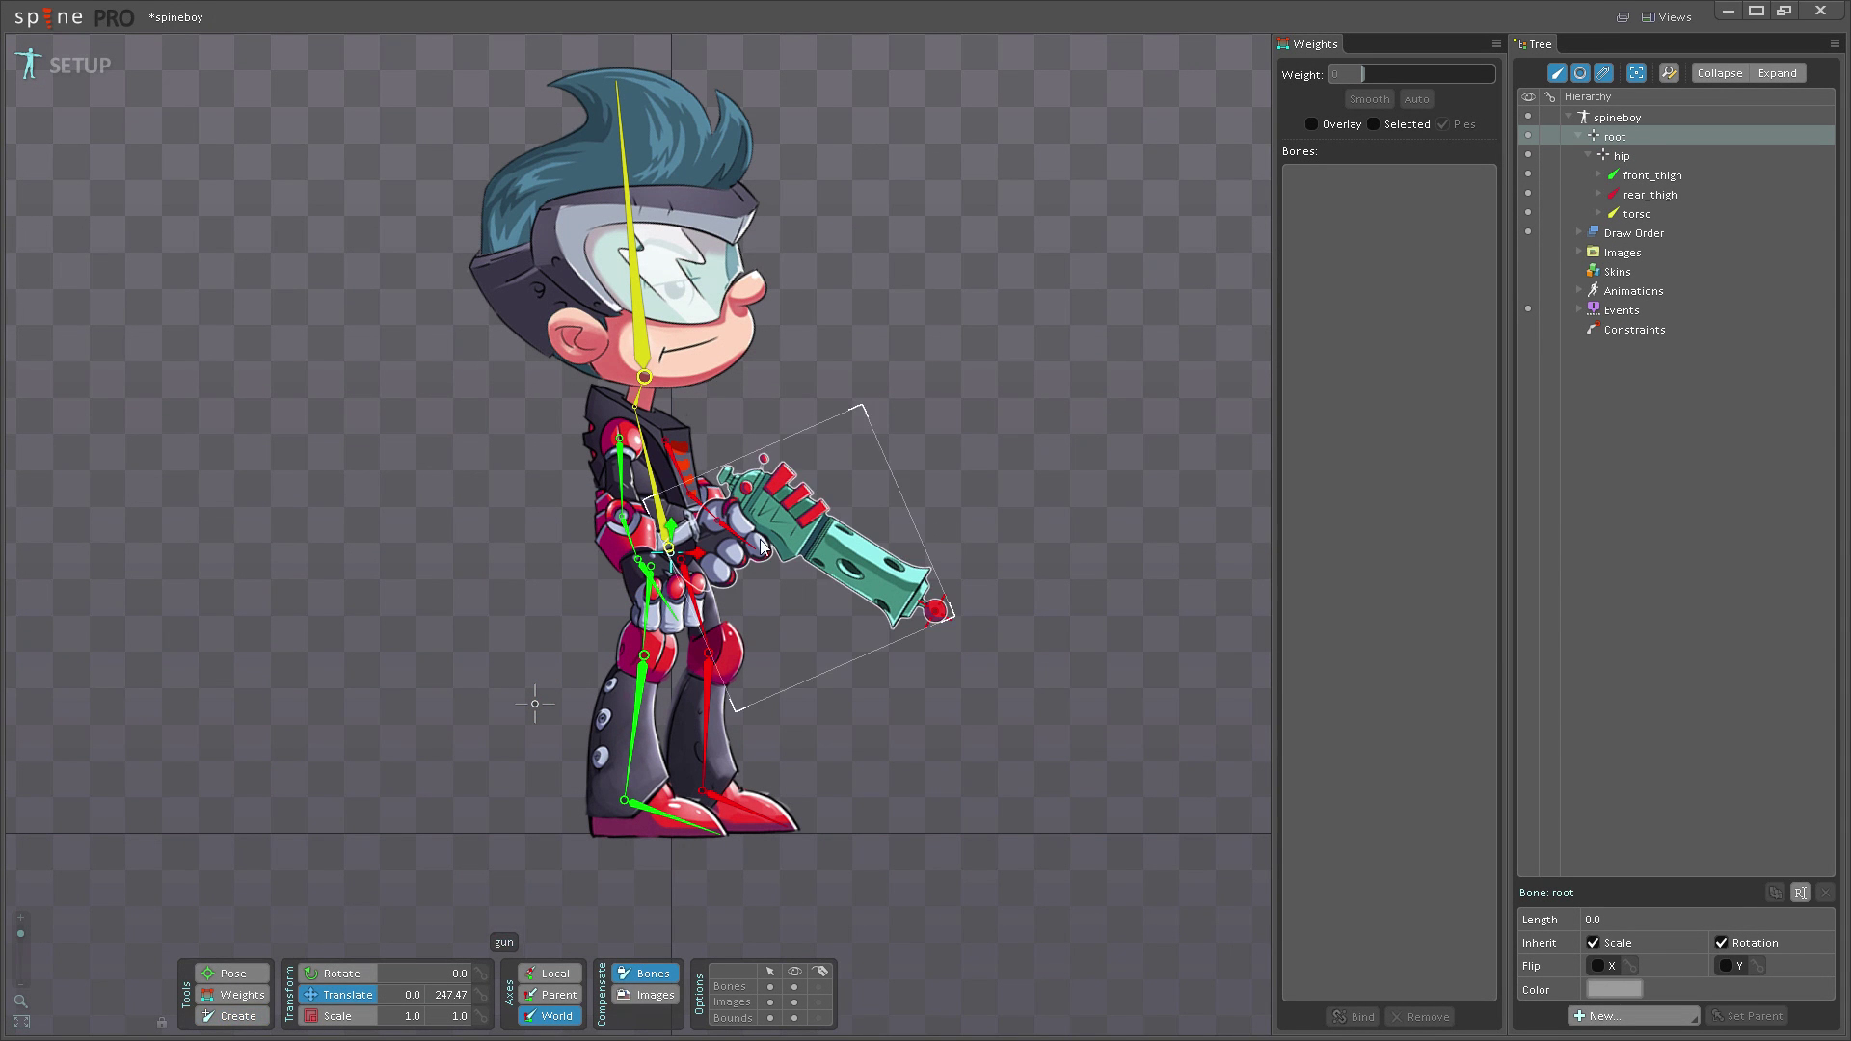
left_click_drag(673, 536, 690, 764)
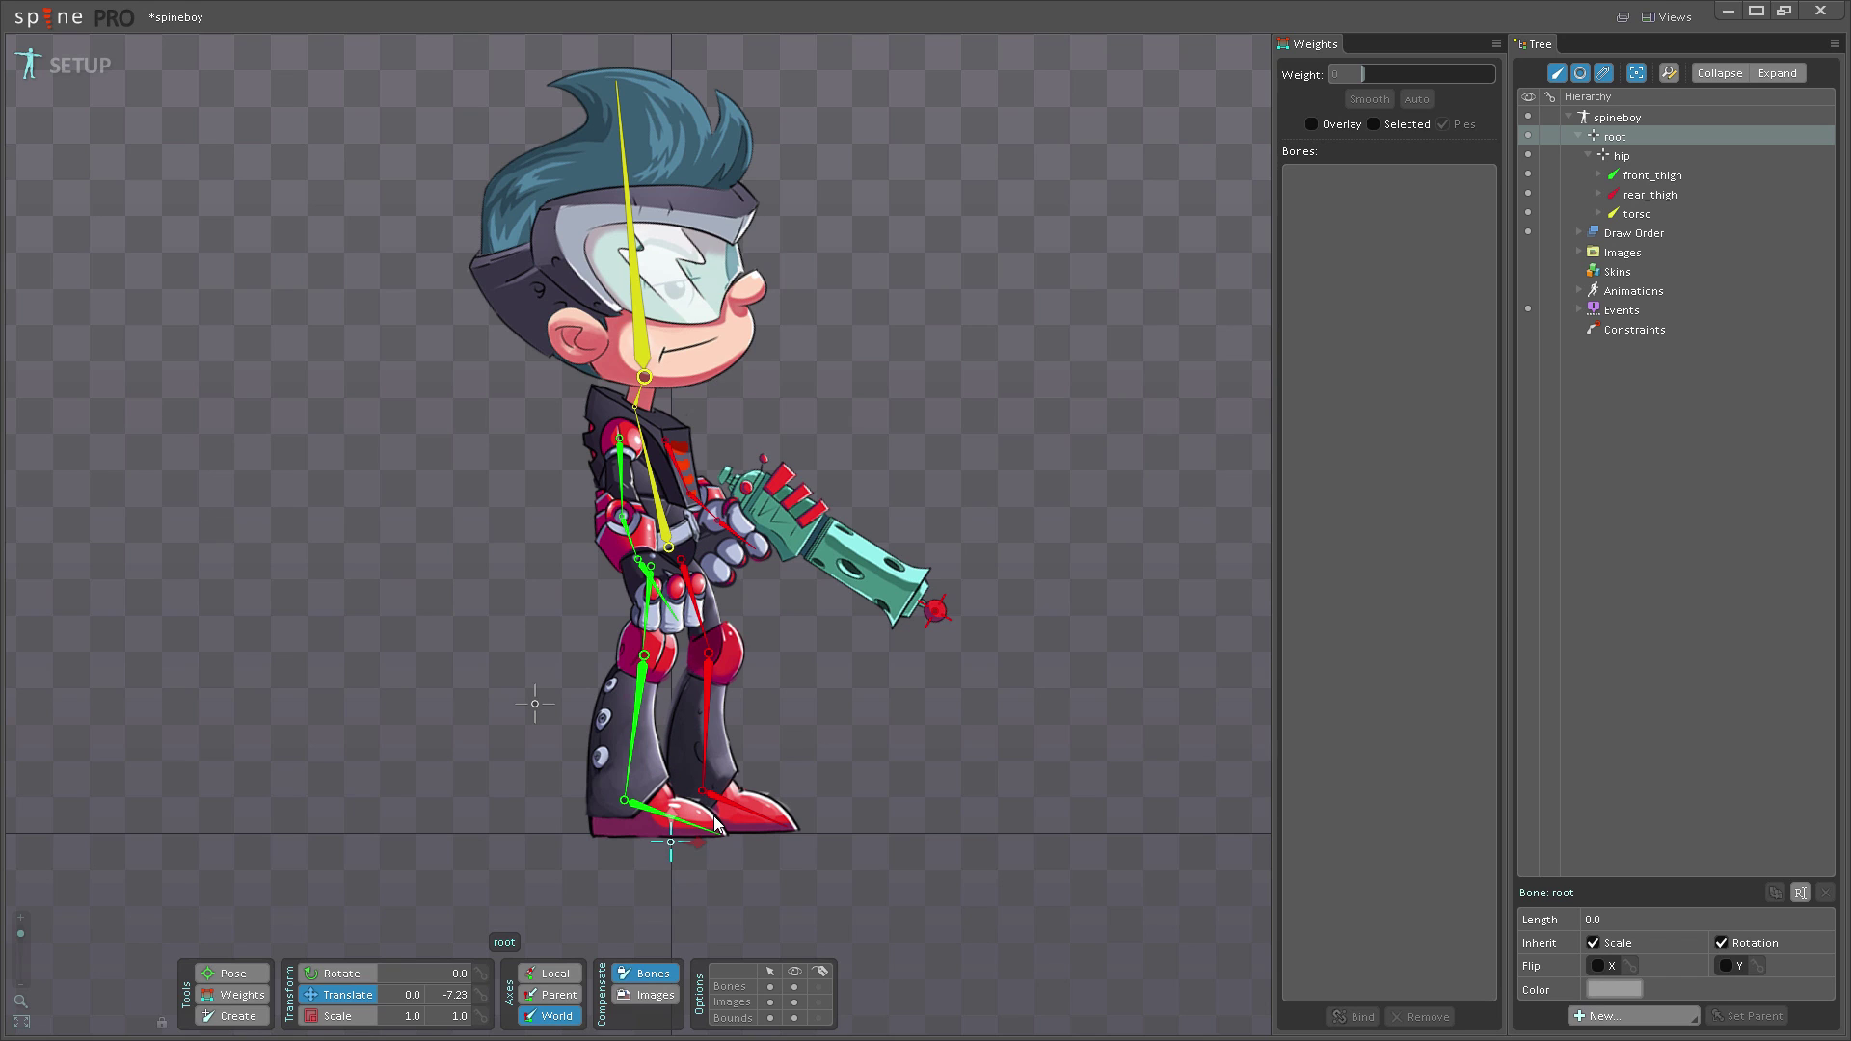
left_click(536, 705)
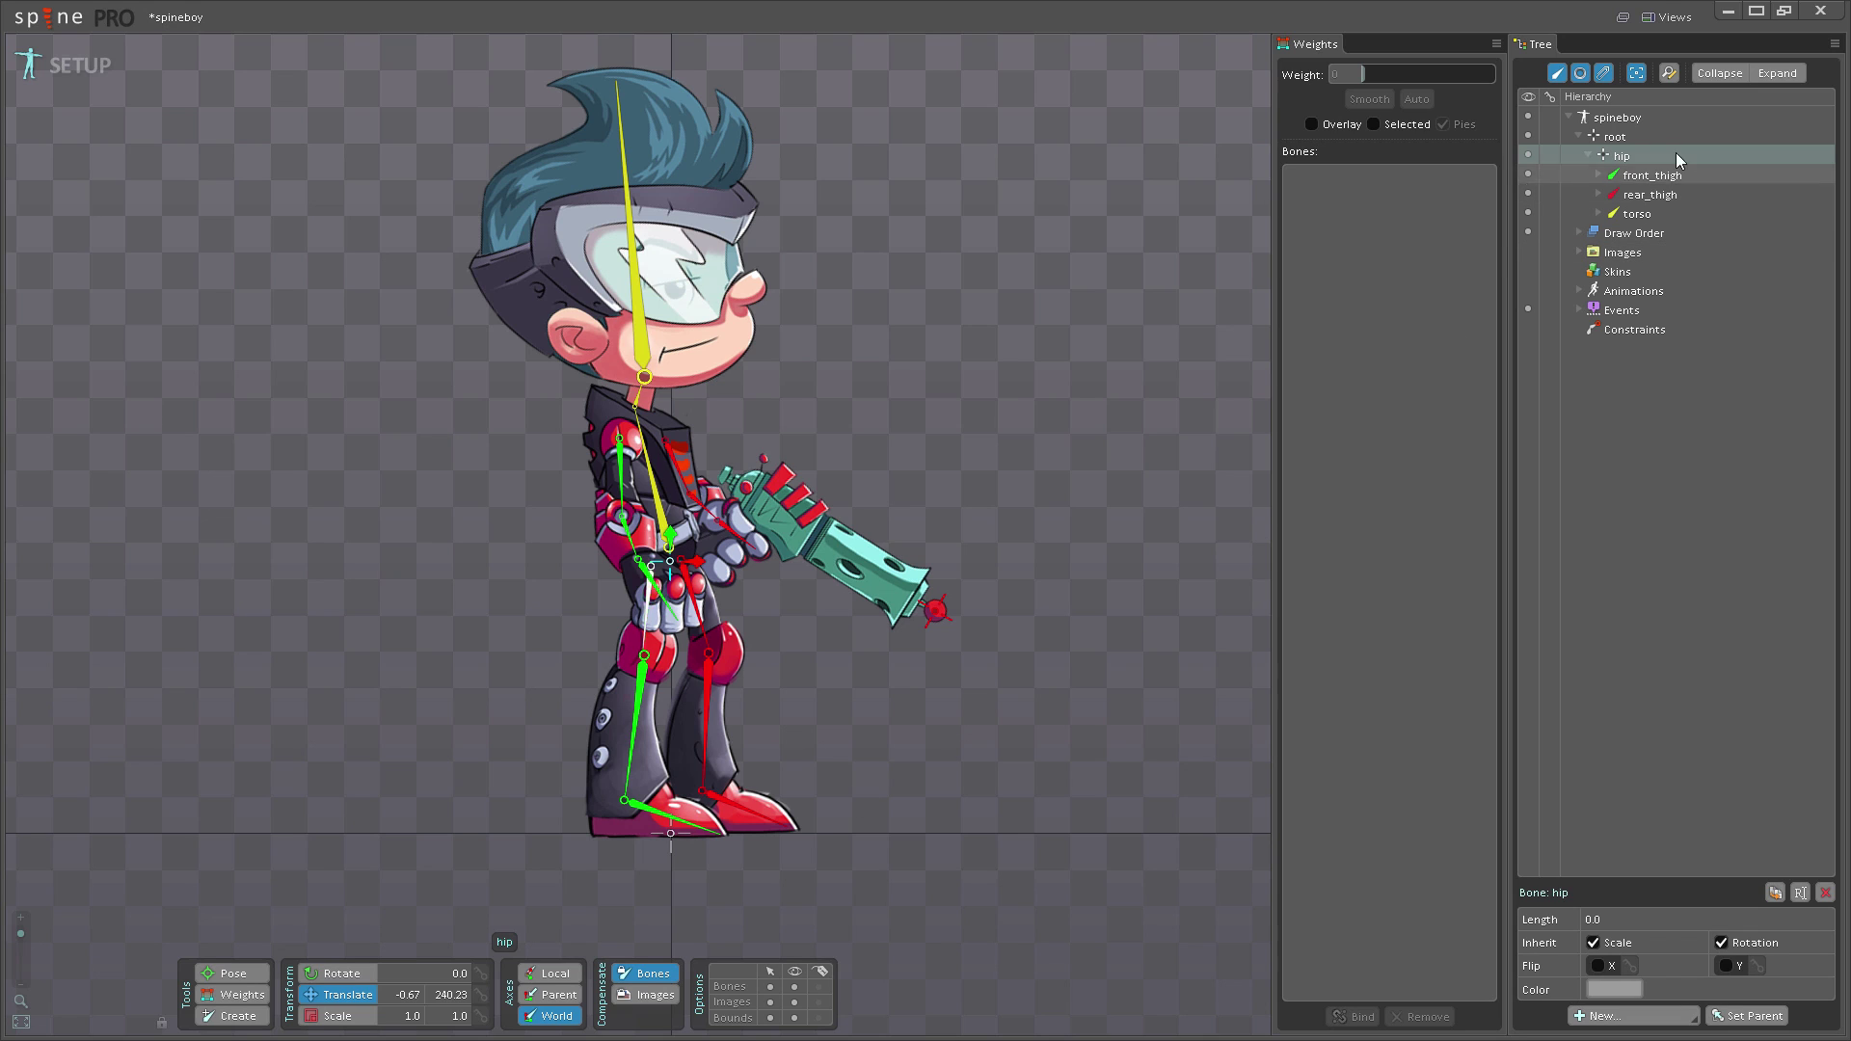
- Create an IK constraint named right_ankle_goal for front_thigh and front_shin, with a new target at the front ankle
left_click(1616, 141)
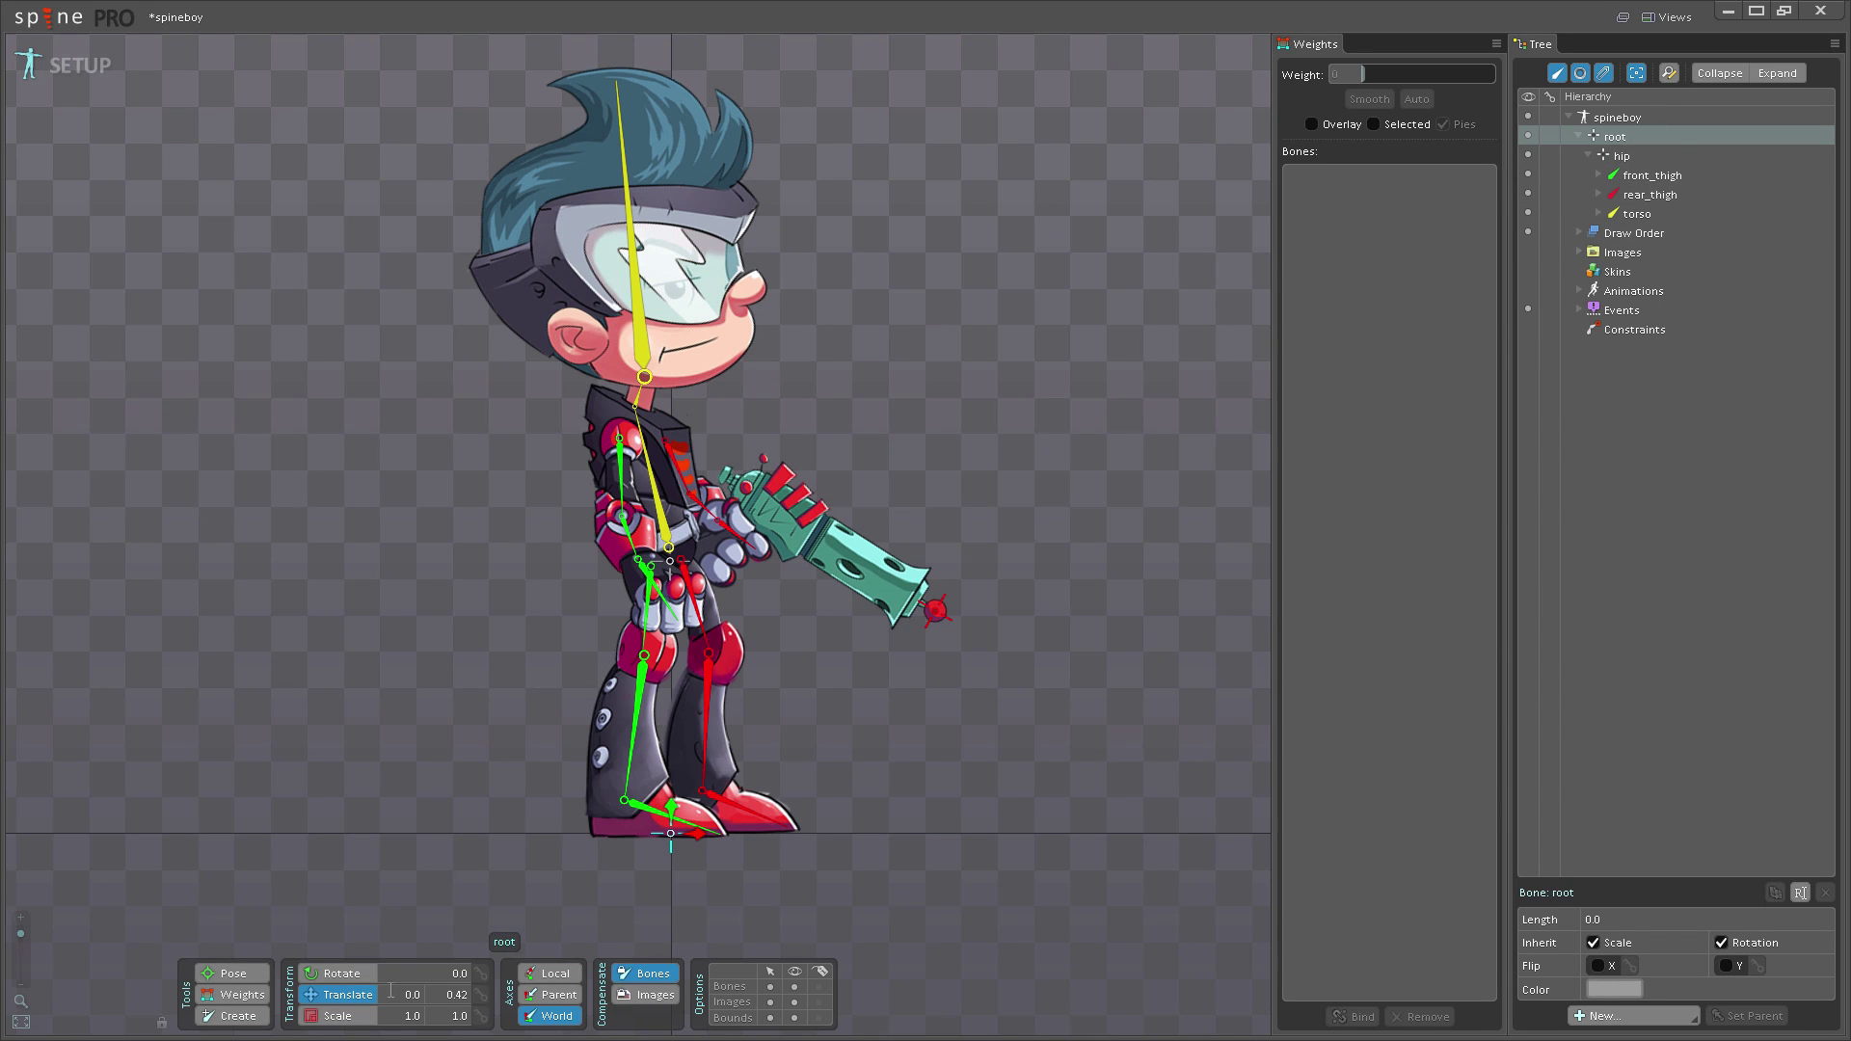
scroll(663, 789, "up", 3)
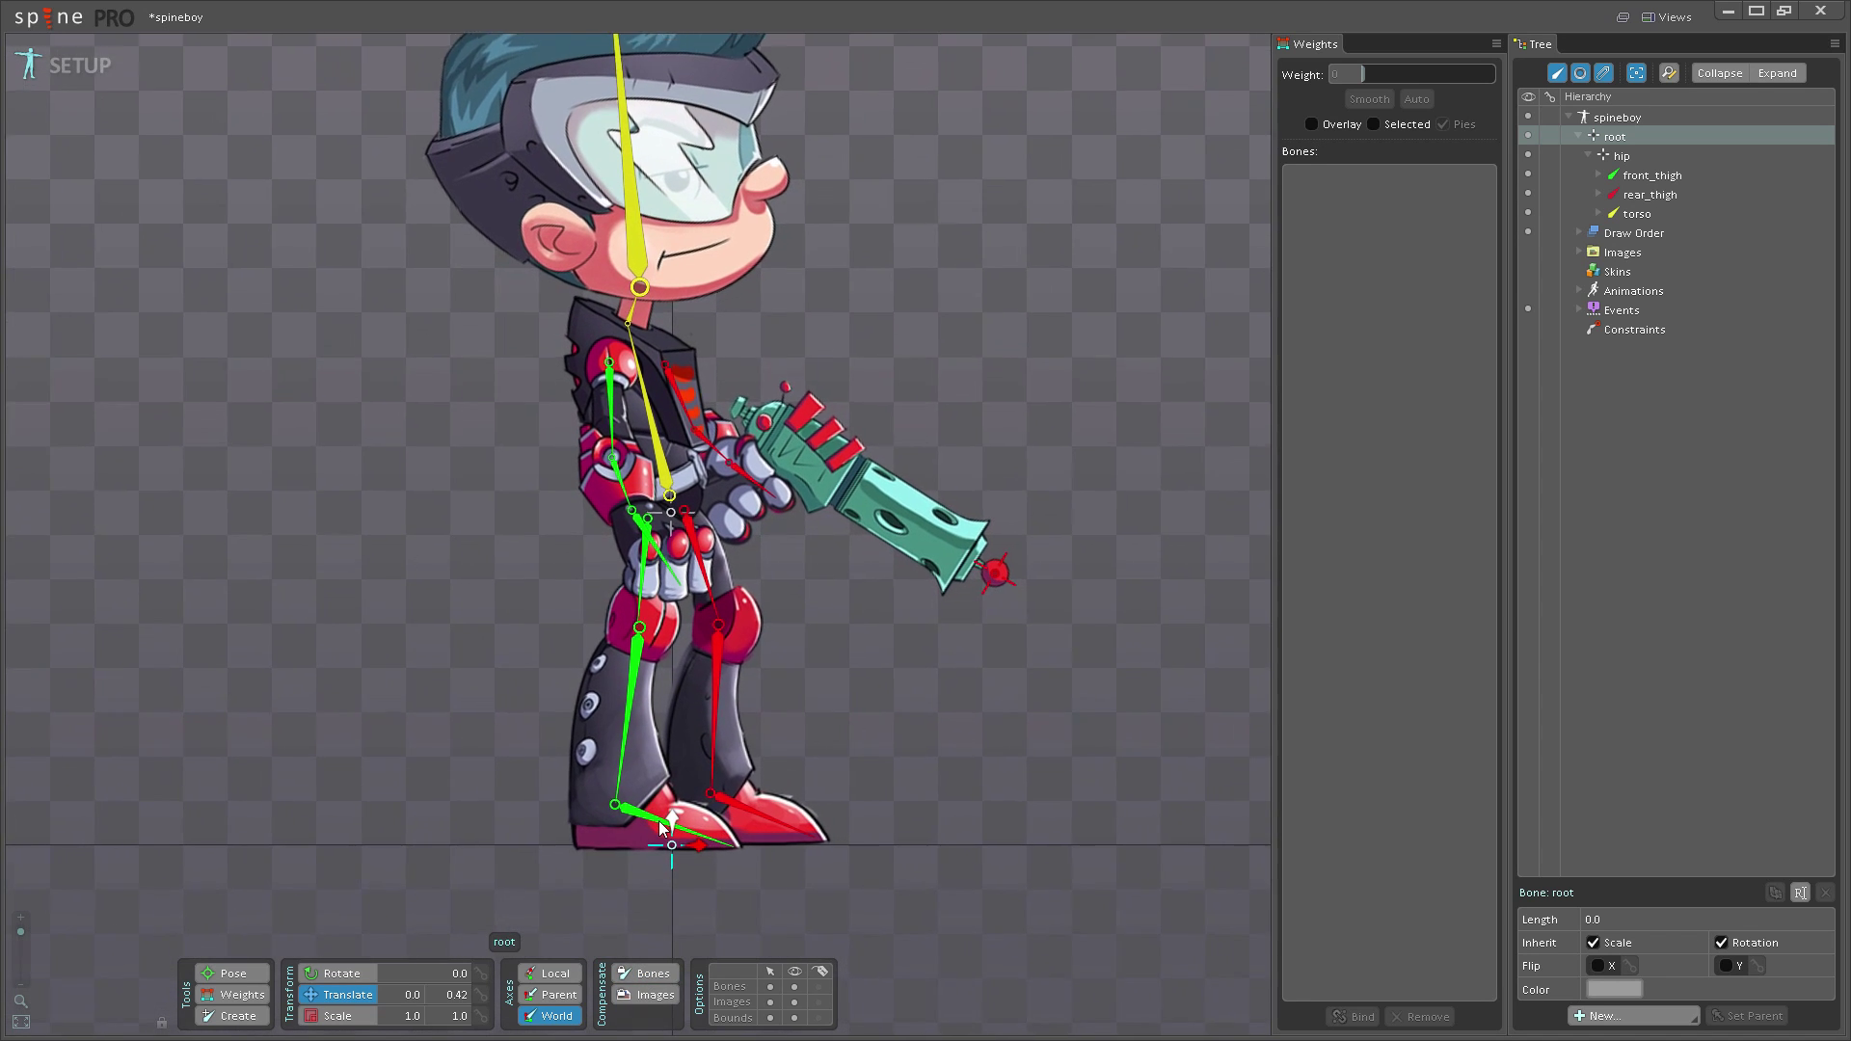
left_click(644, 569)
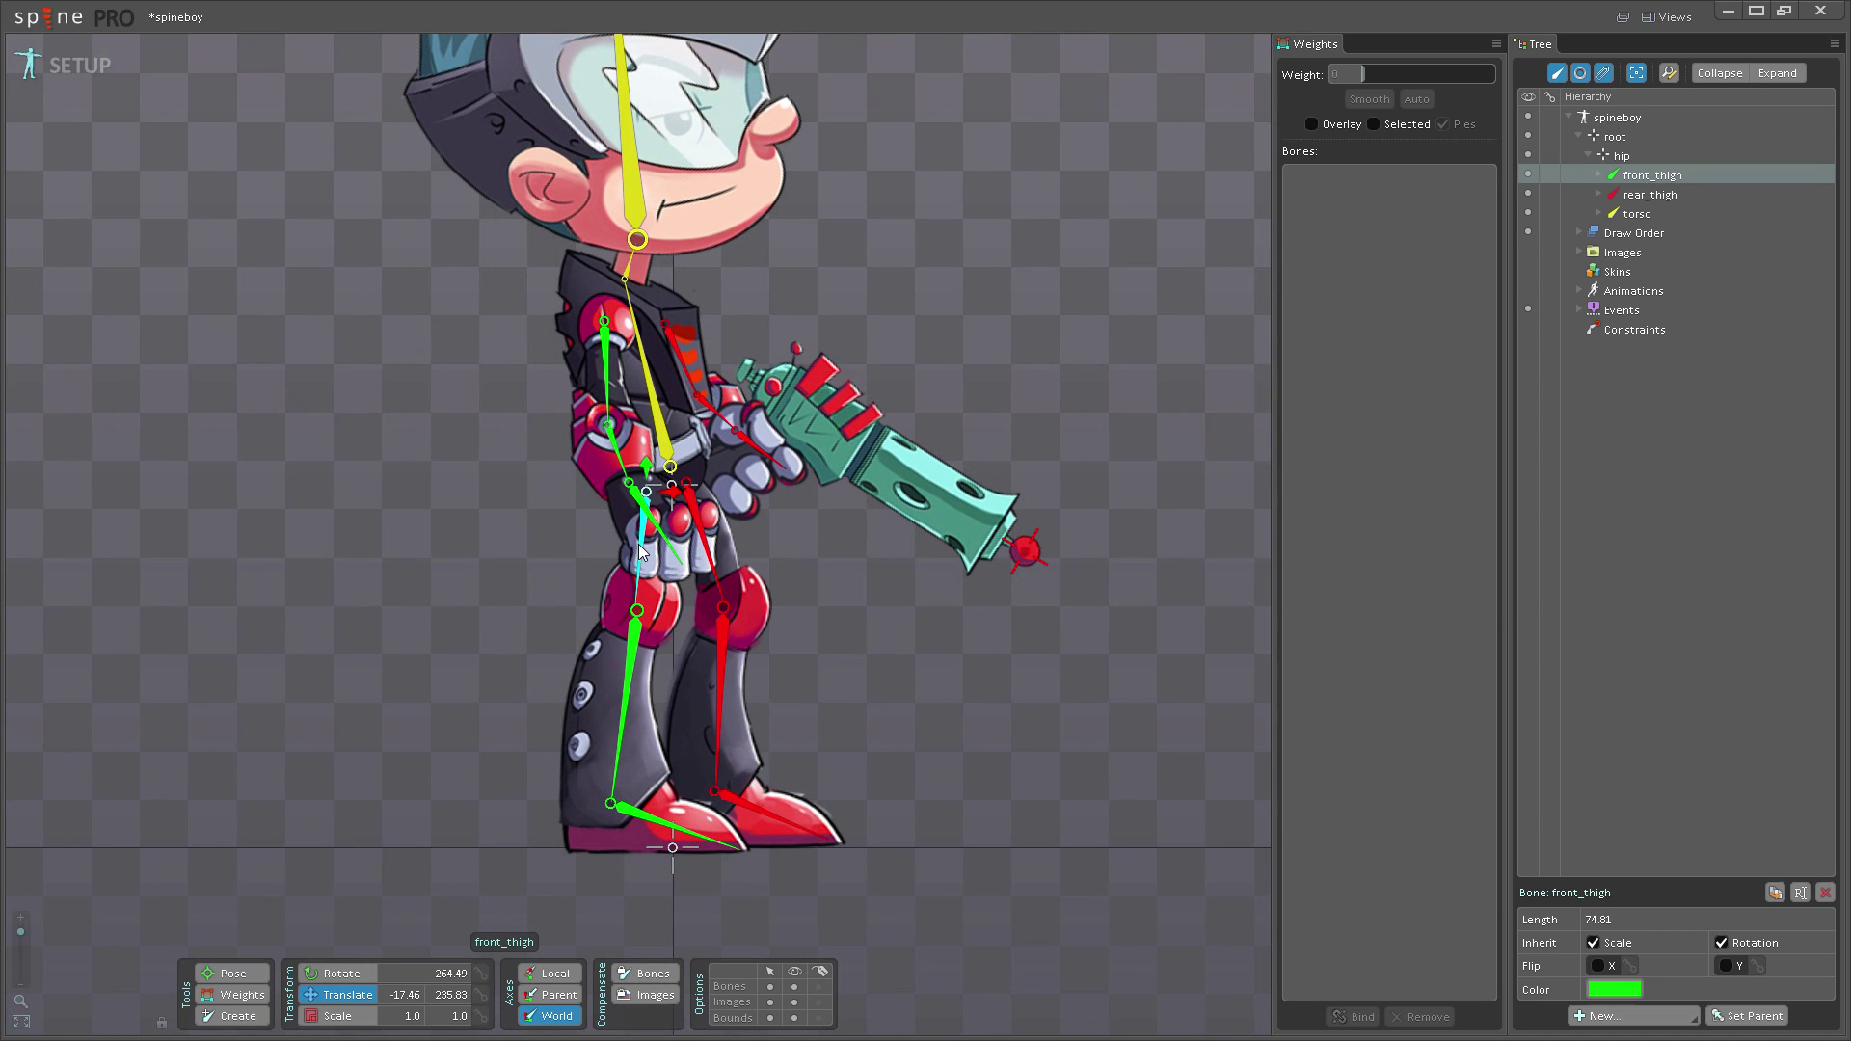
left_click(628, 664, "ctrl")
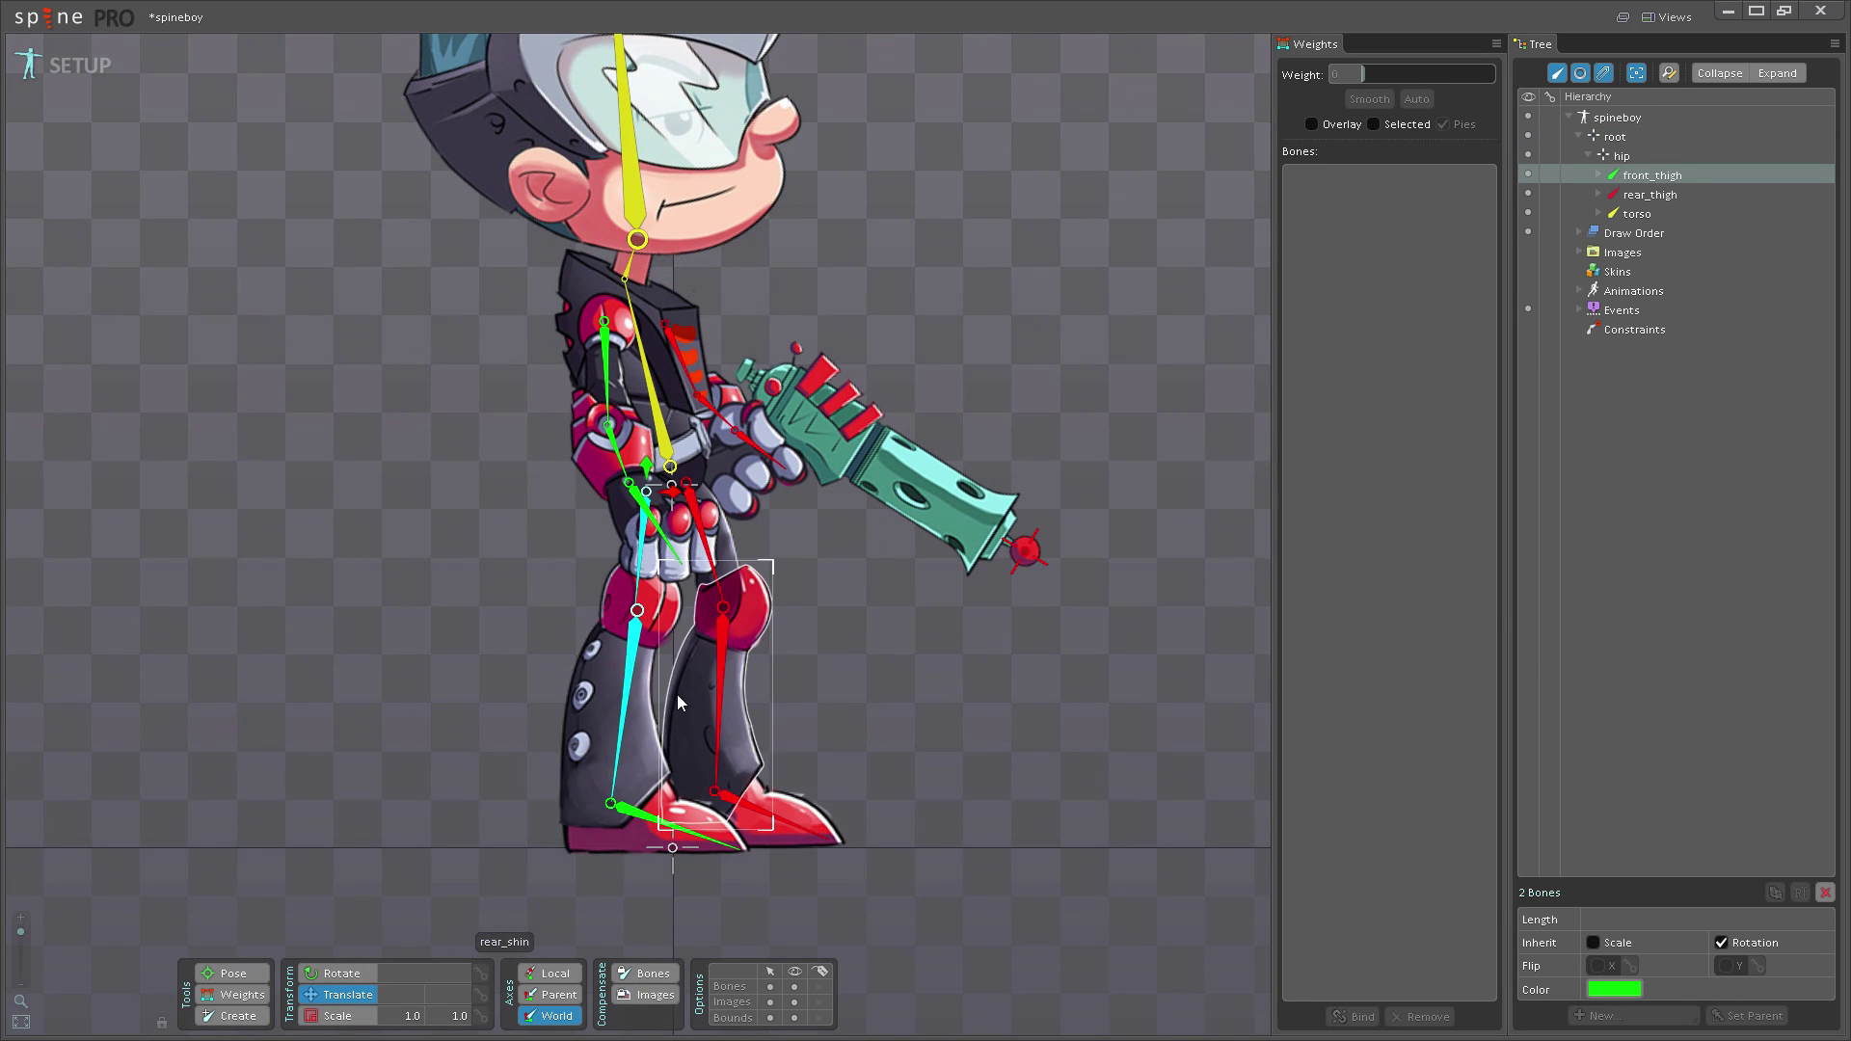
left_click(1630, 331)
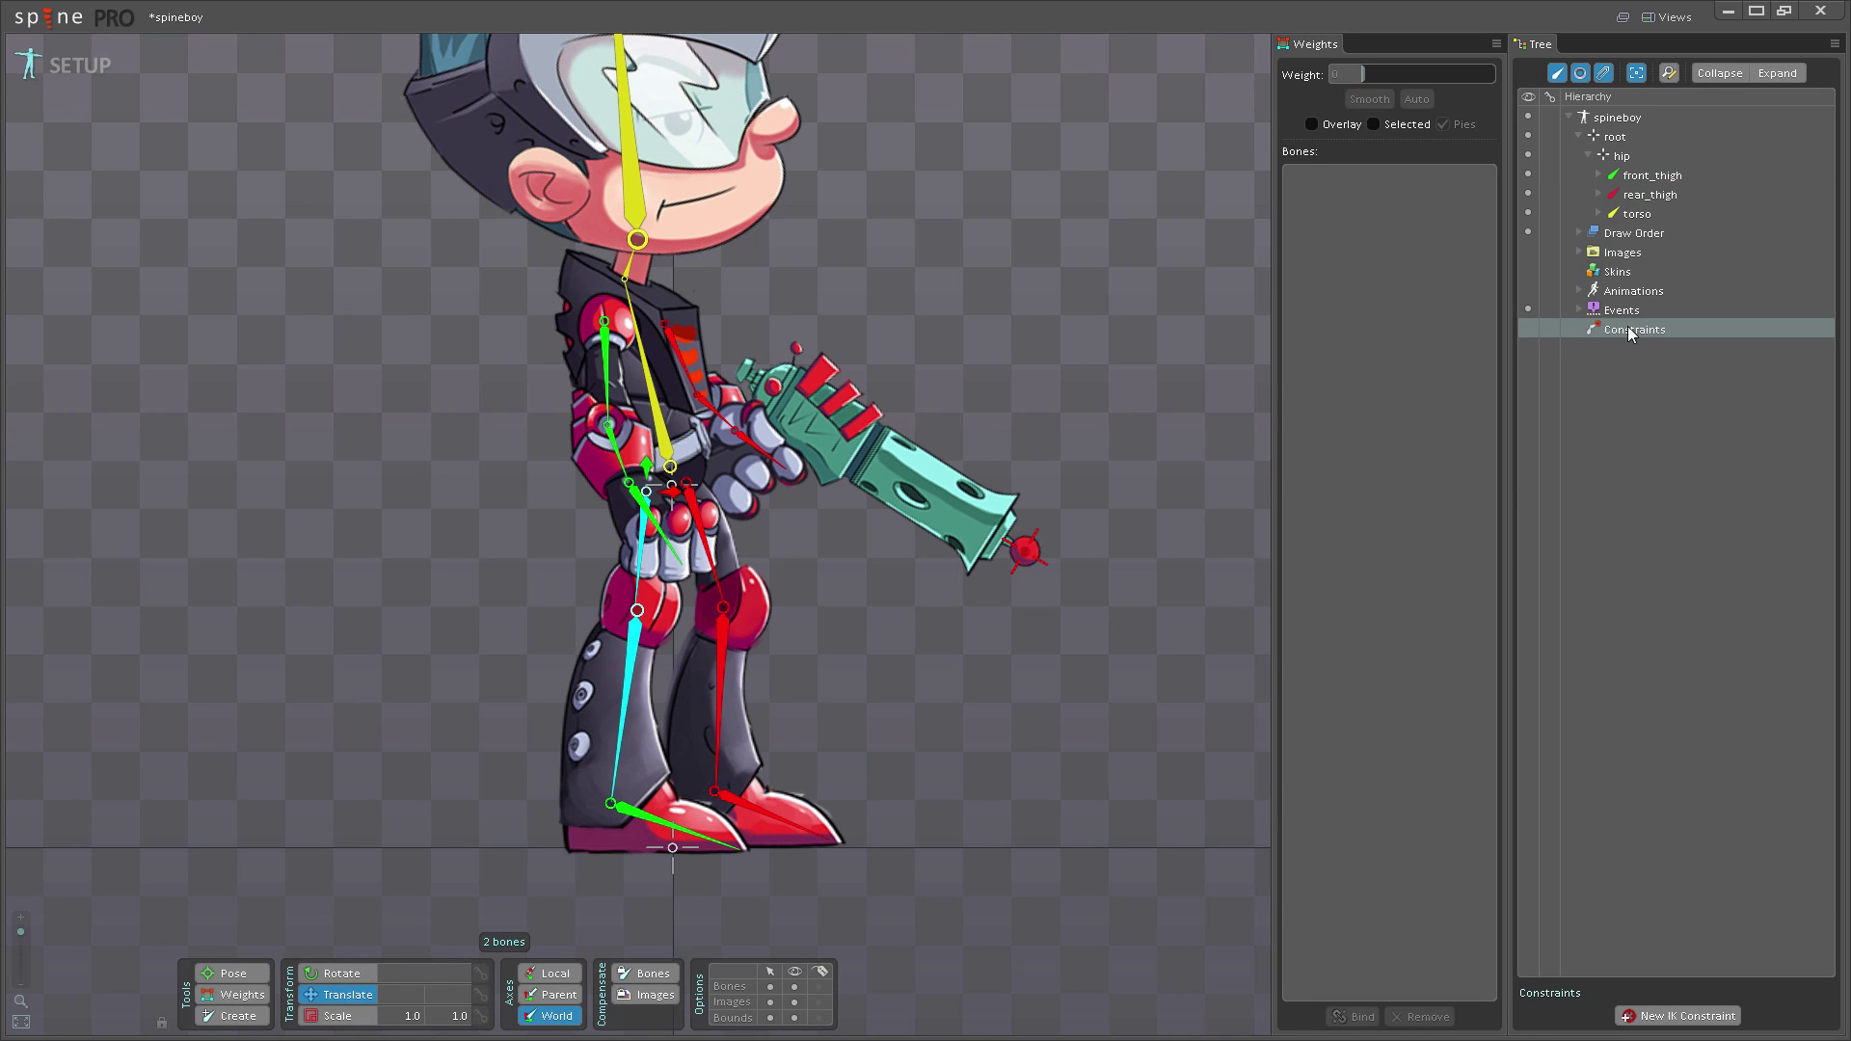
left_click(1707, 1017)
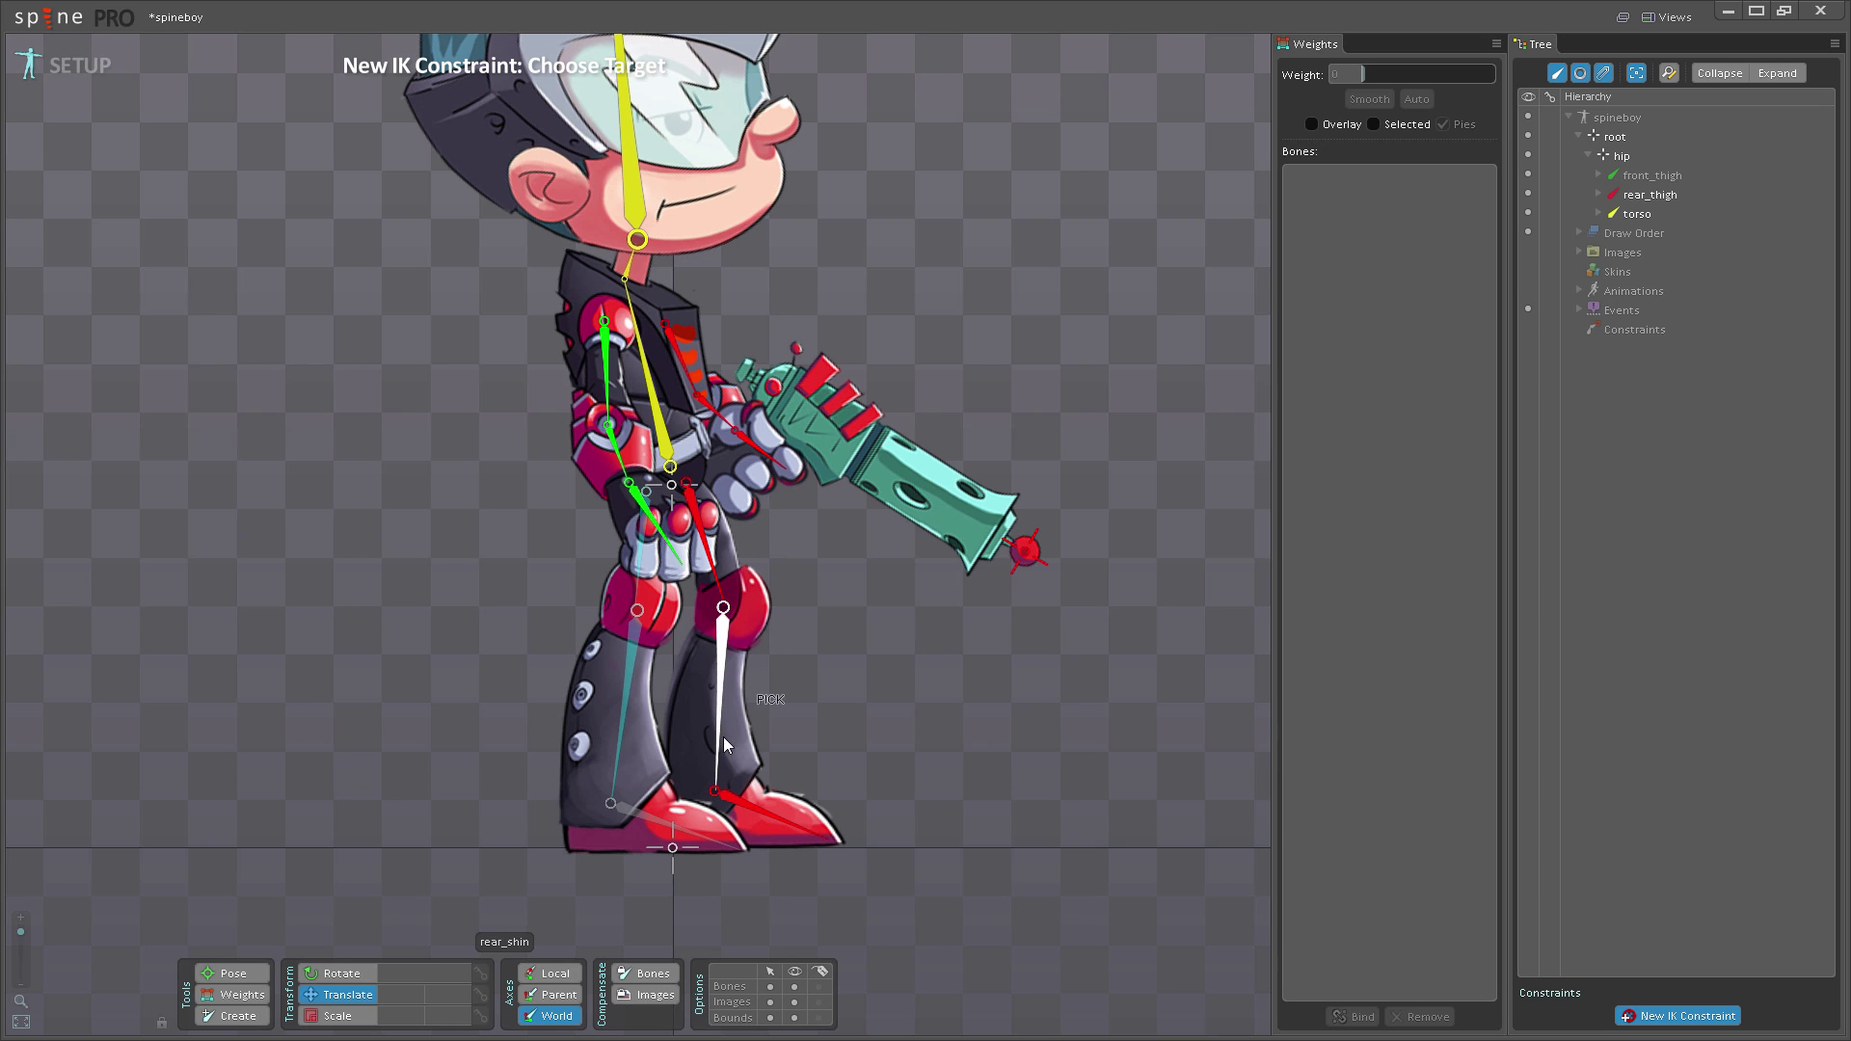
left_click(612, 808)
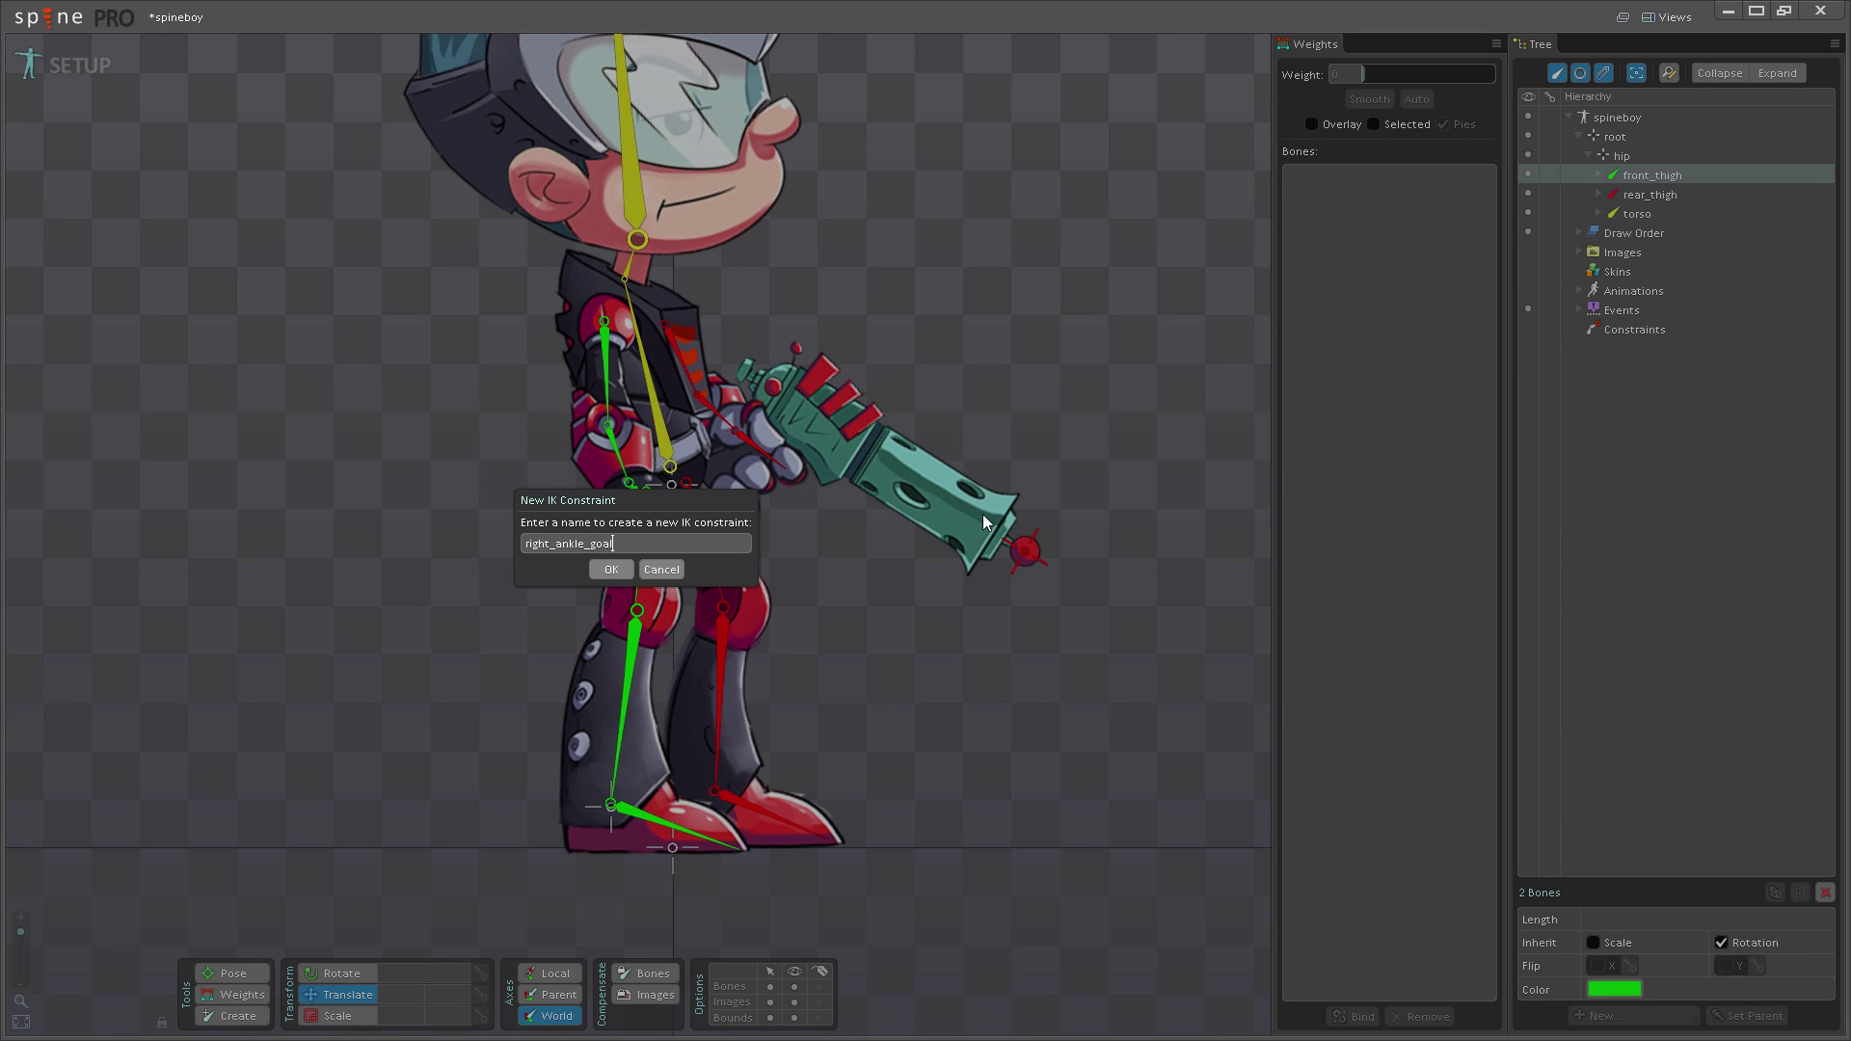
key("Return")
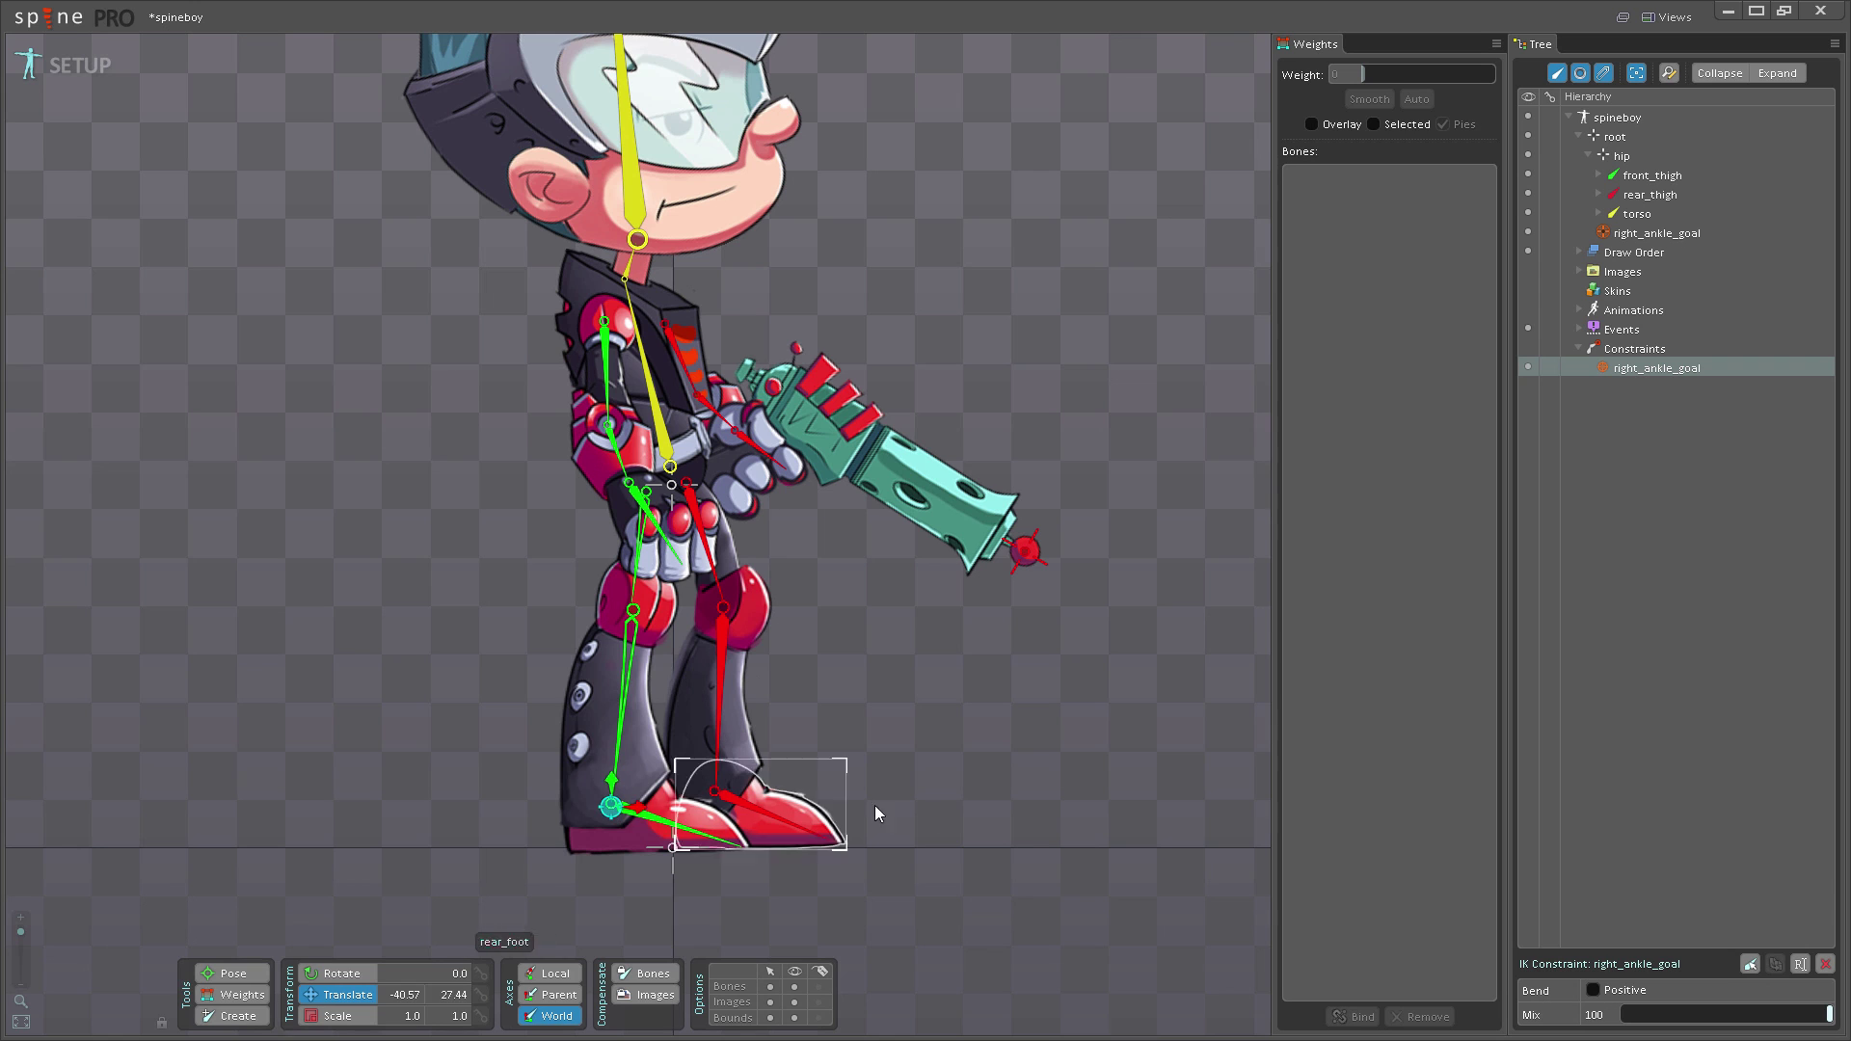
- Test the front leg's IK by translating right_ankle_goal and the hip bone, and undo the trial moves
left_click_drag(926, 796, 887, 797)
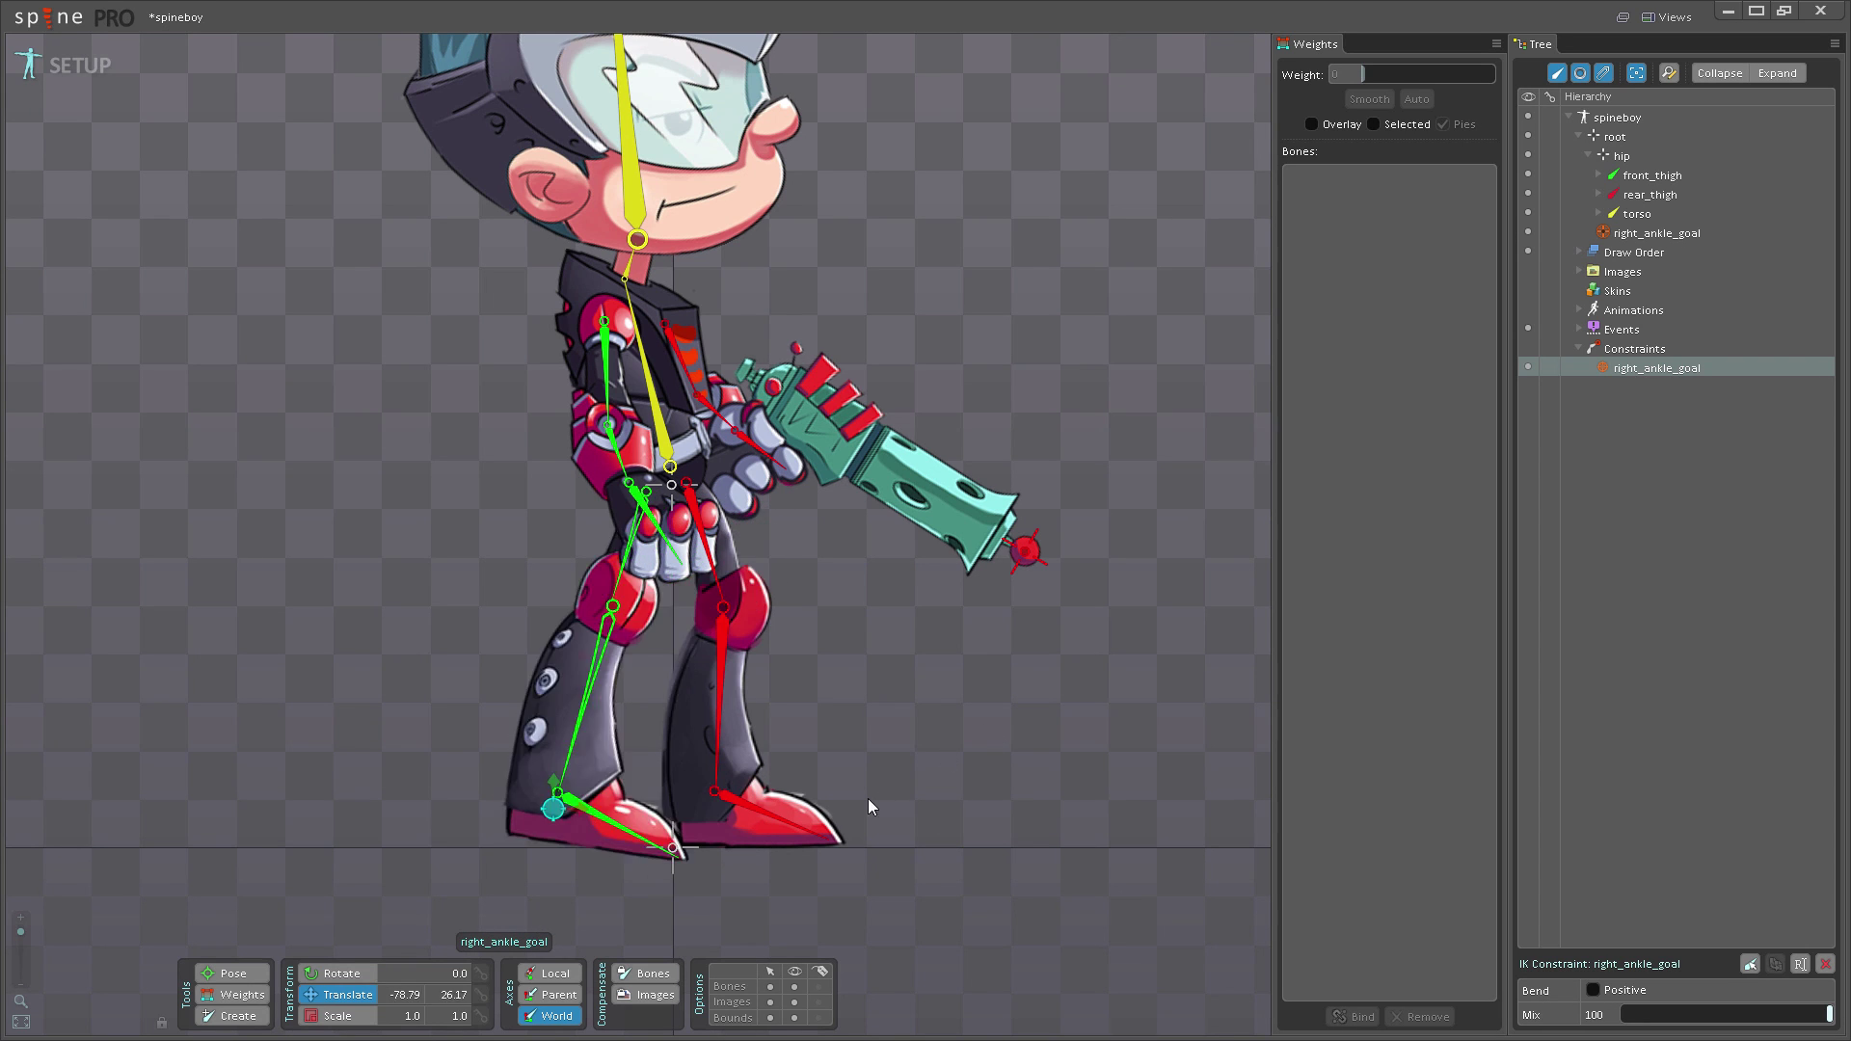
left_click_drag(868, 798, 794, 571)
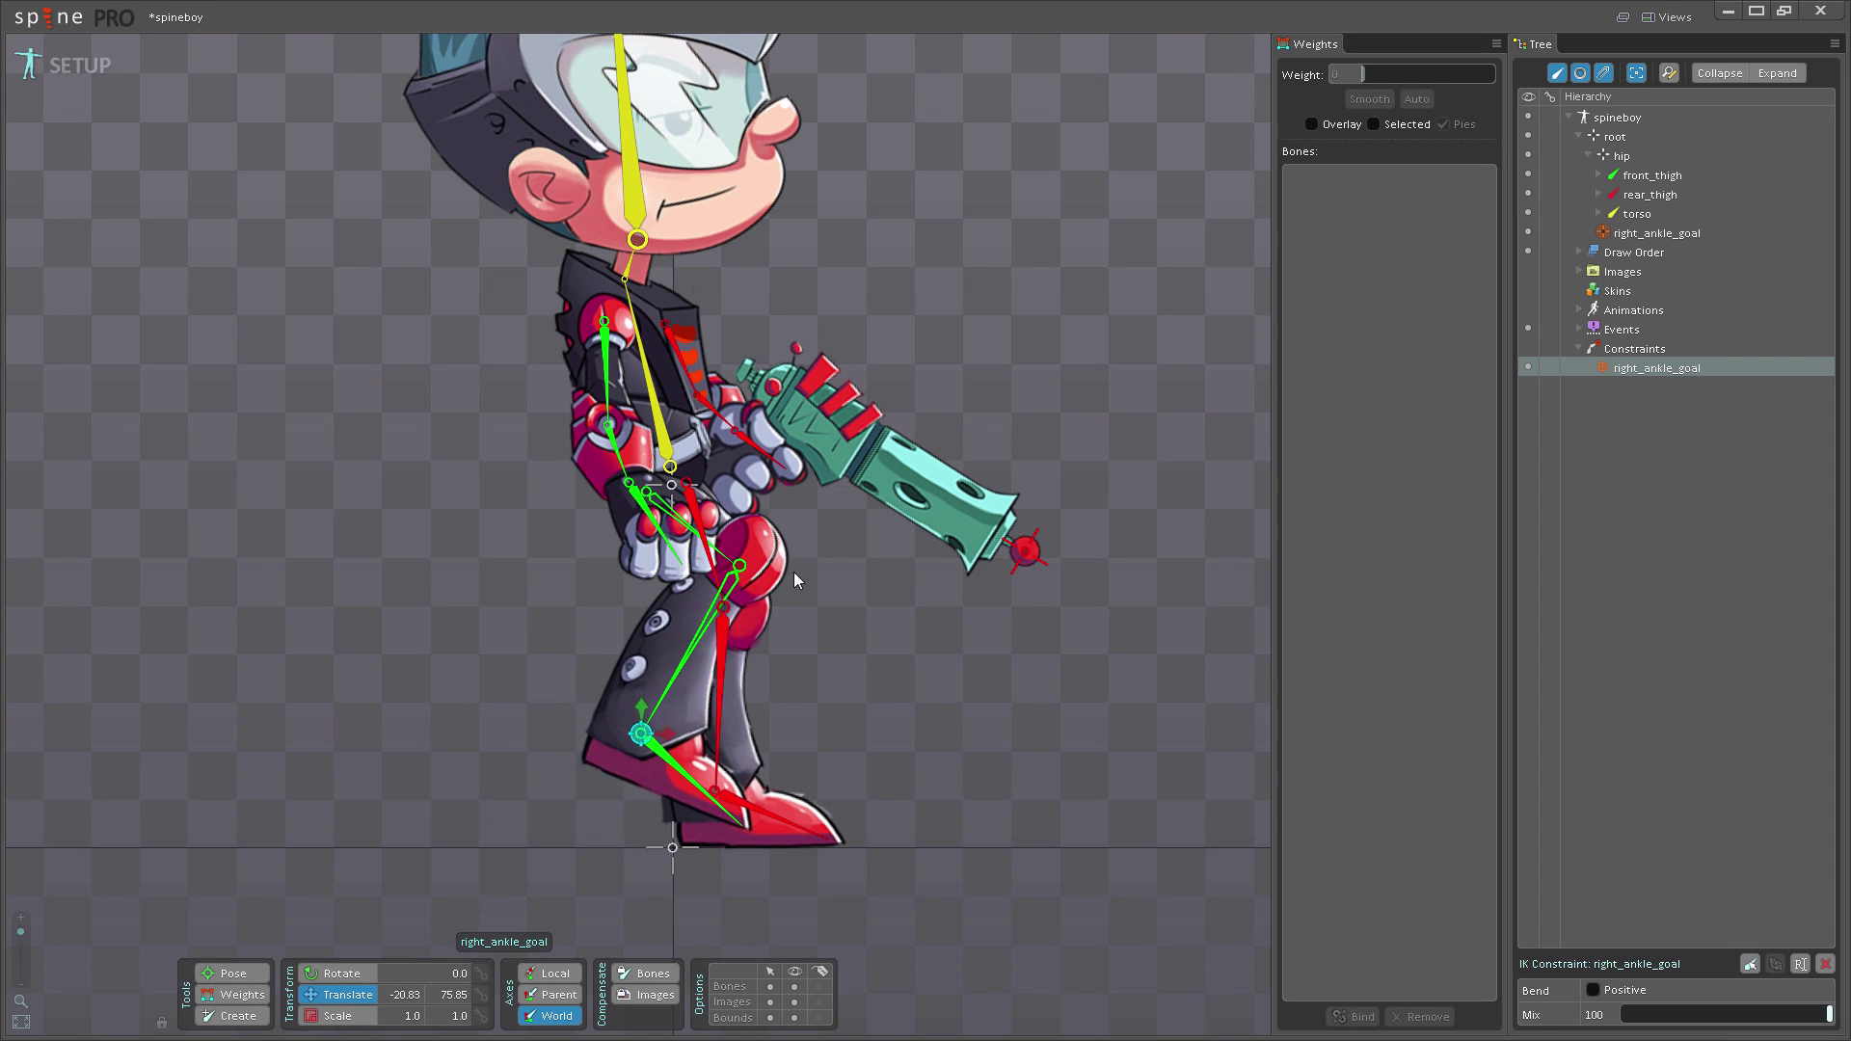
key("ctrl+z")
left_click(672, 484)
mouse_move(674, 465)
left_mouse_down()
mouse_move(664, 579)
mouse_move(652, 486)
left_mouse_up()
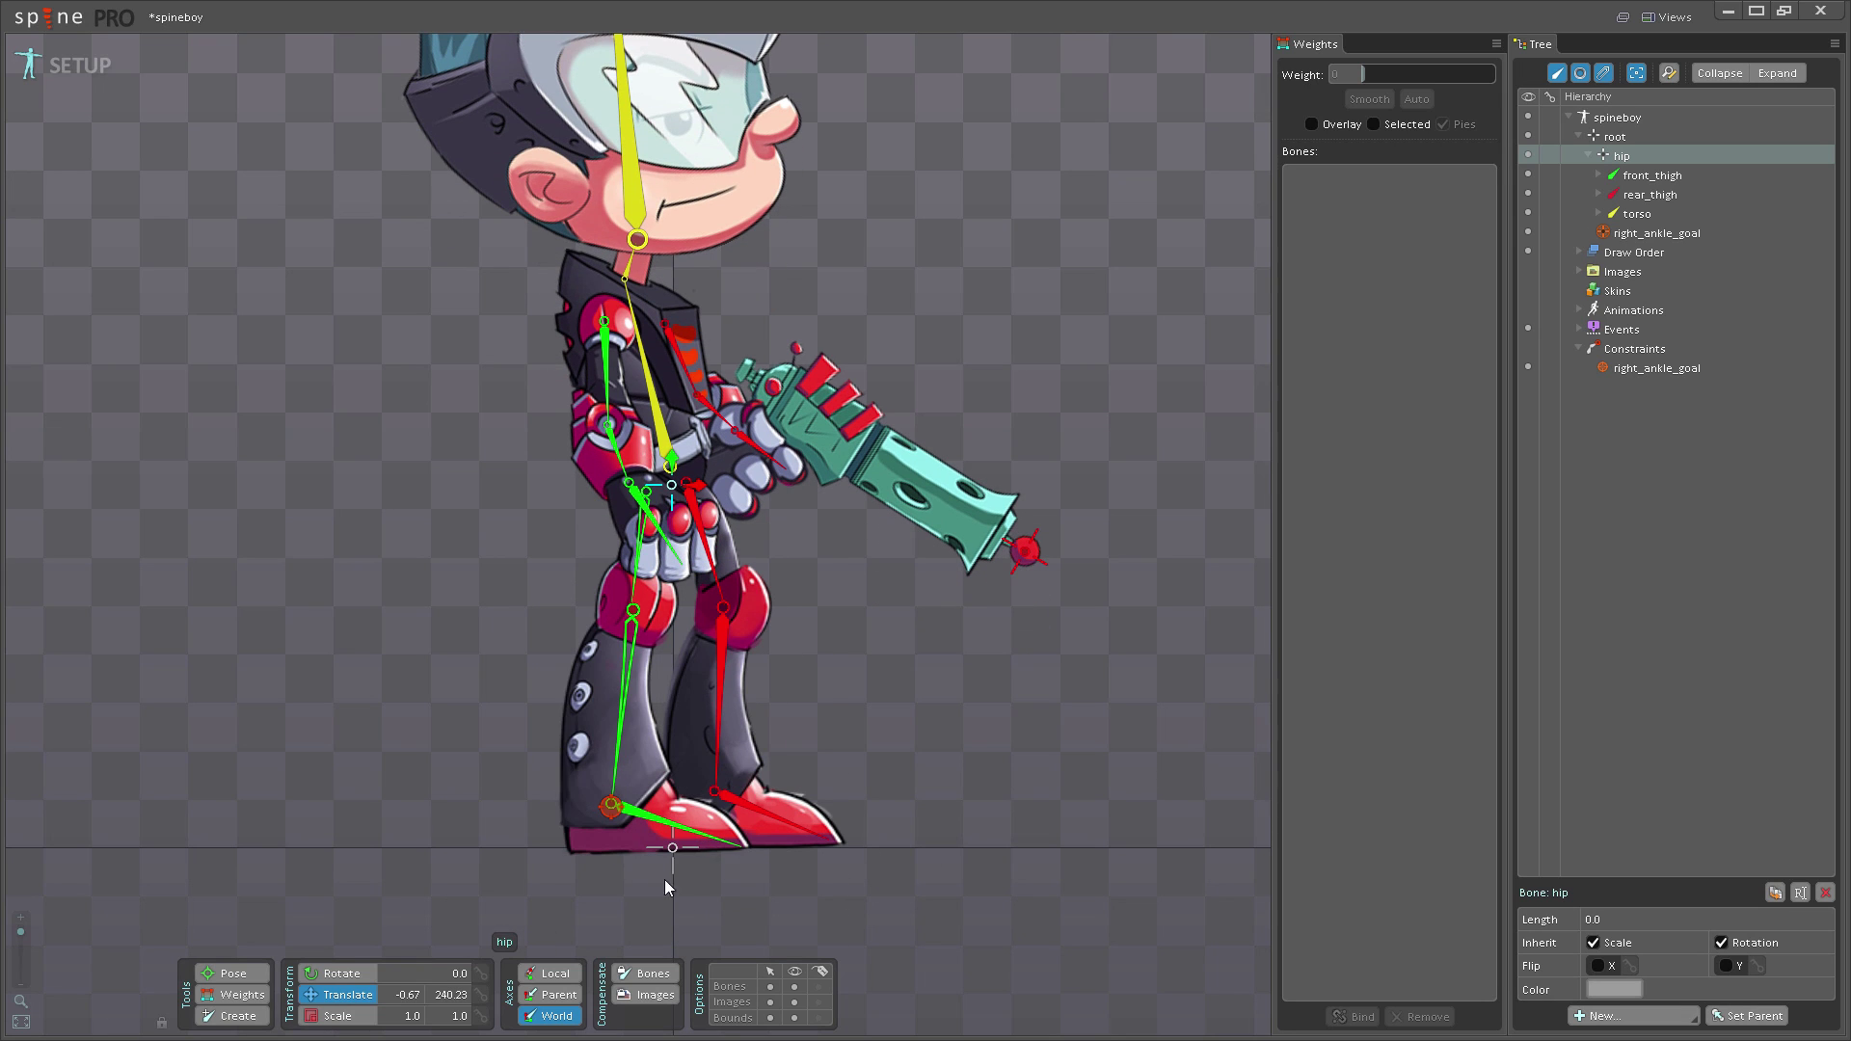
- Create an IK constraint named right_foot_goal for front_foot, with a new target at the toe tip
left_click(638, 812)
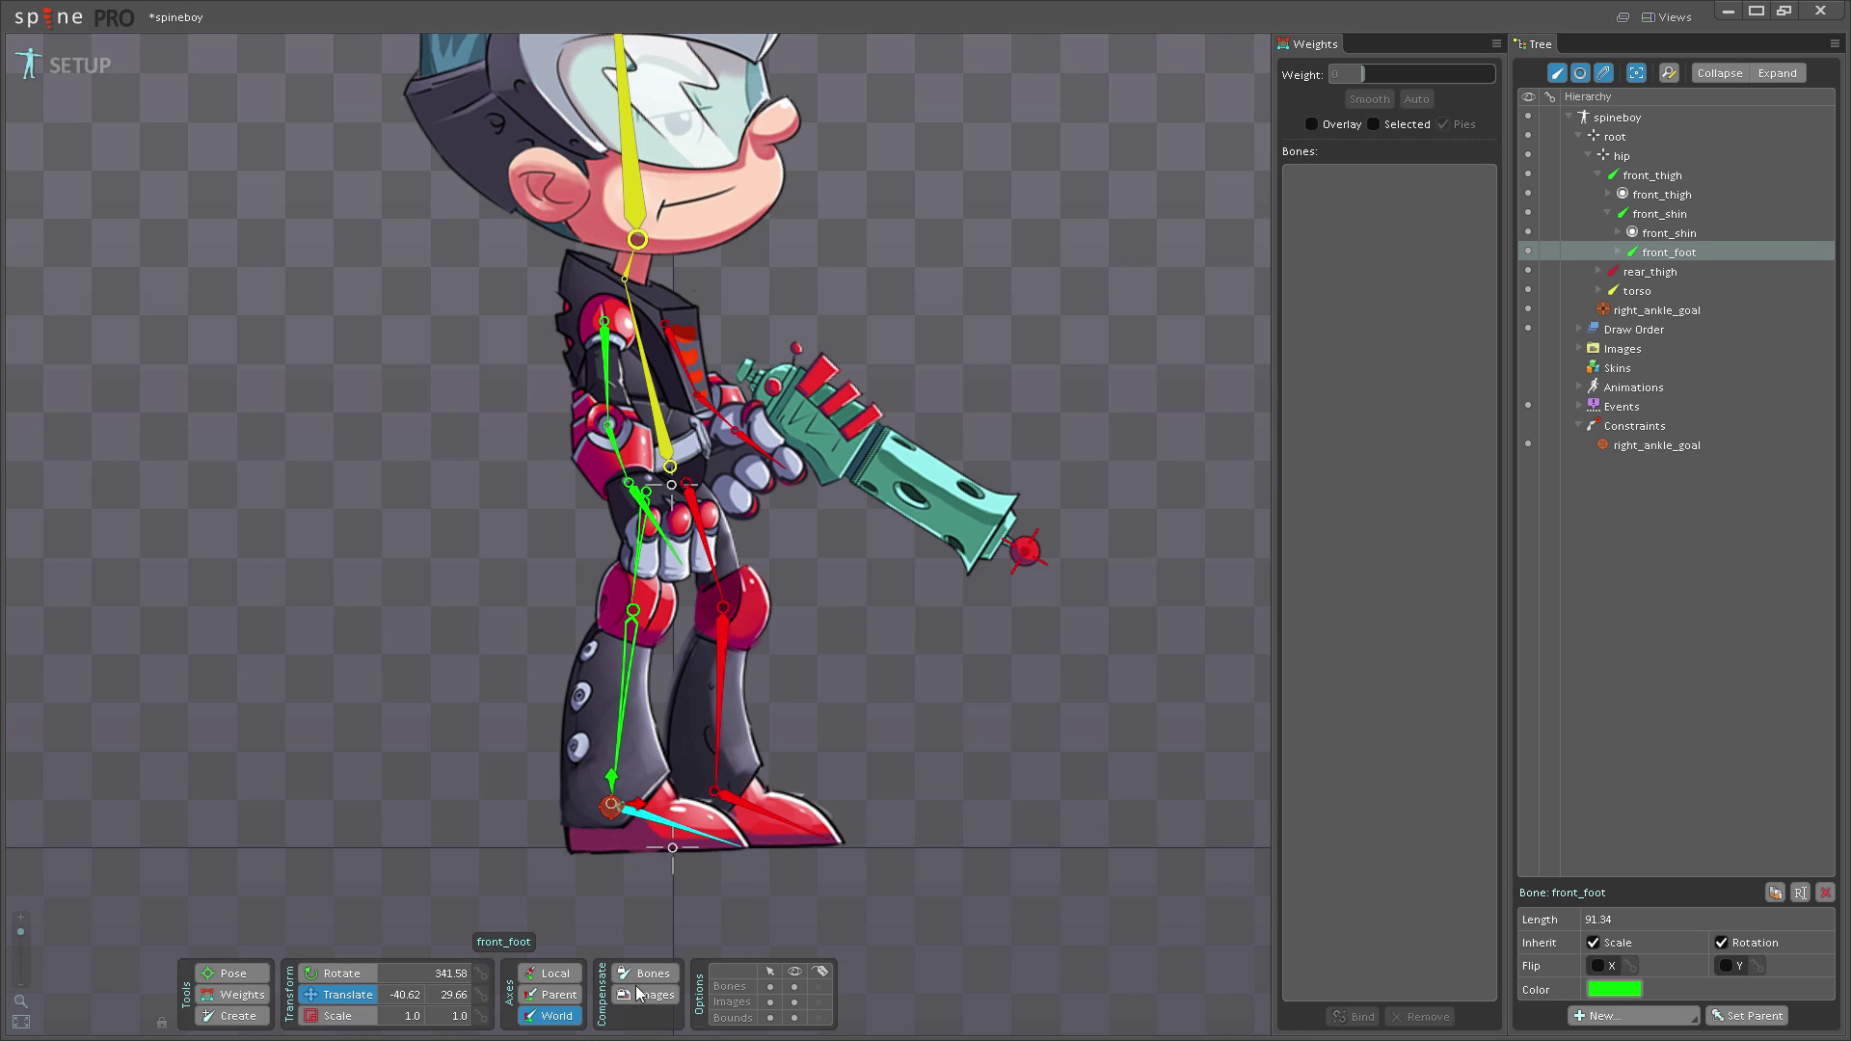
left_click(1651, 426)
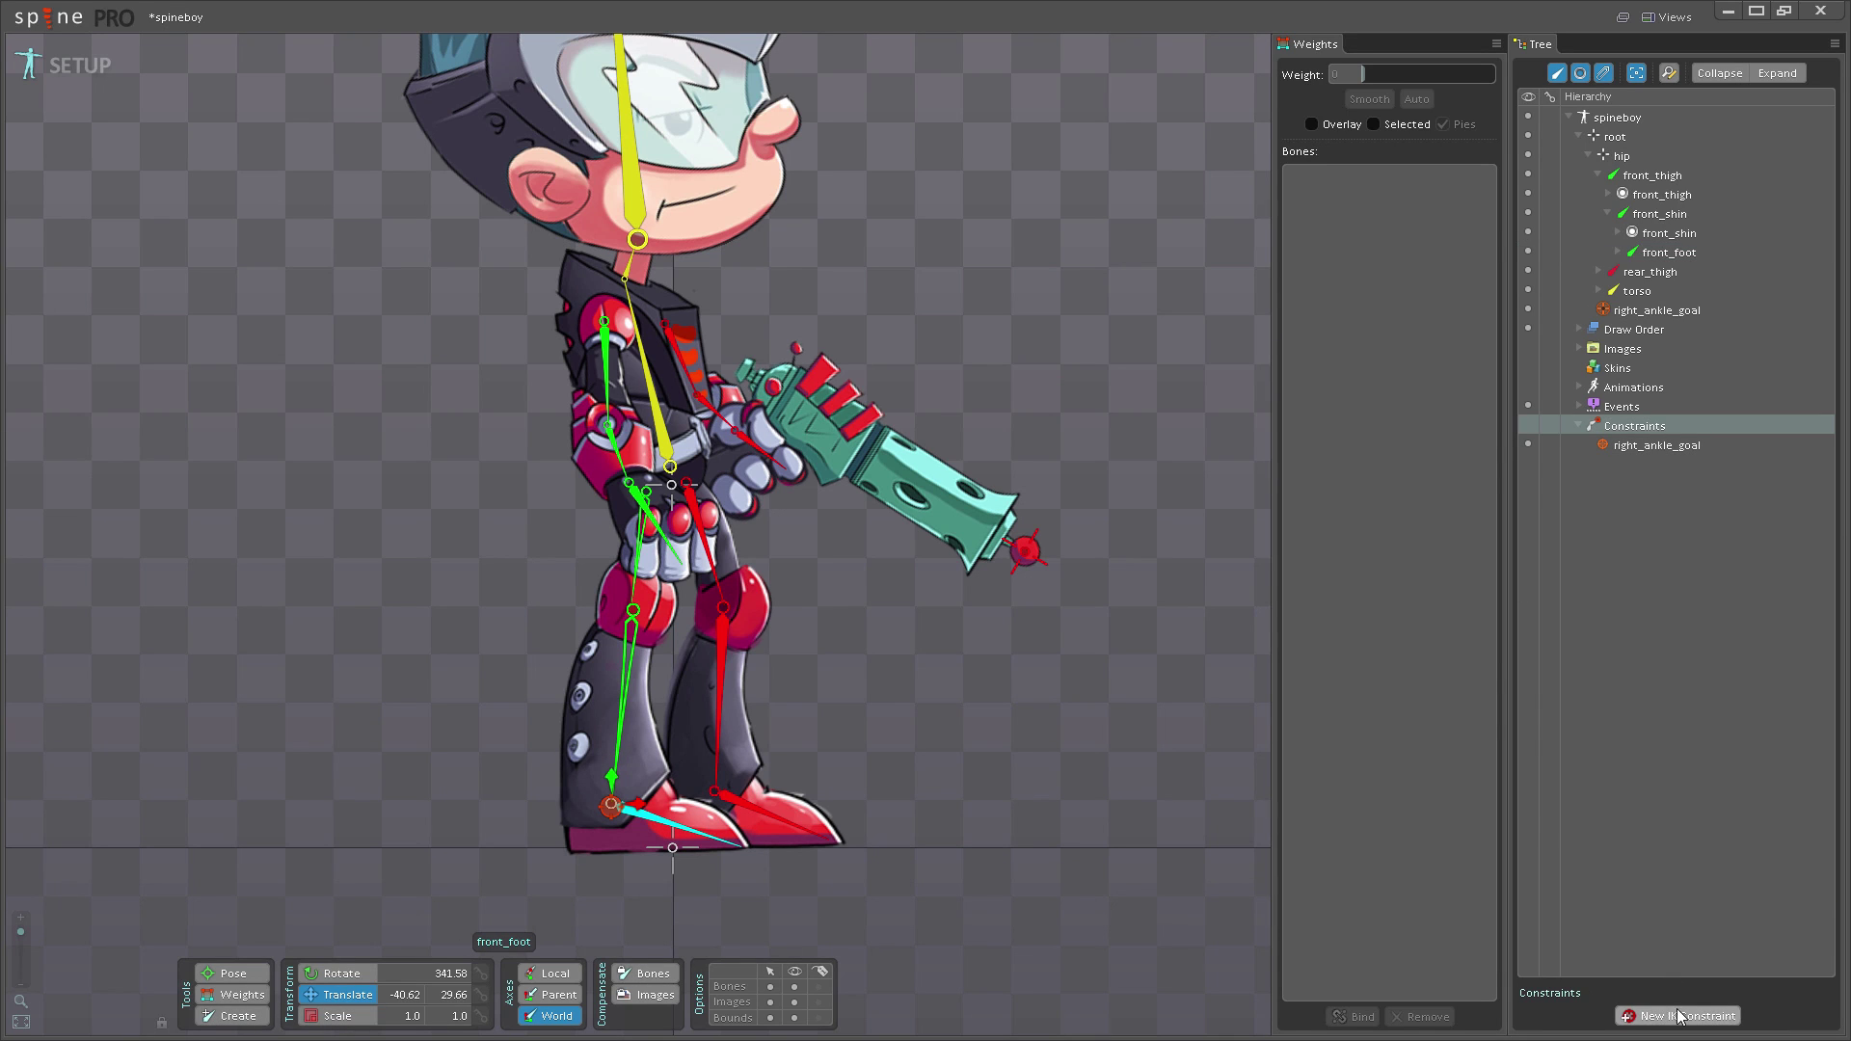
left_click(1683, 1016)
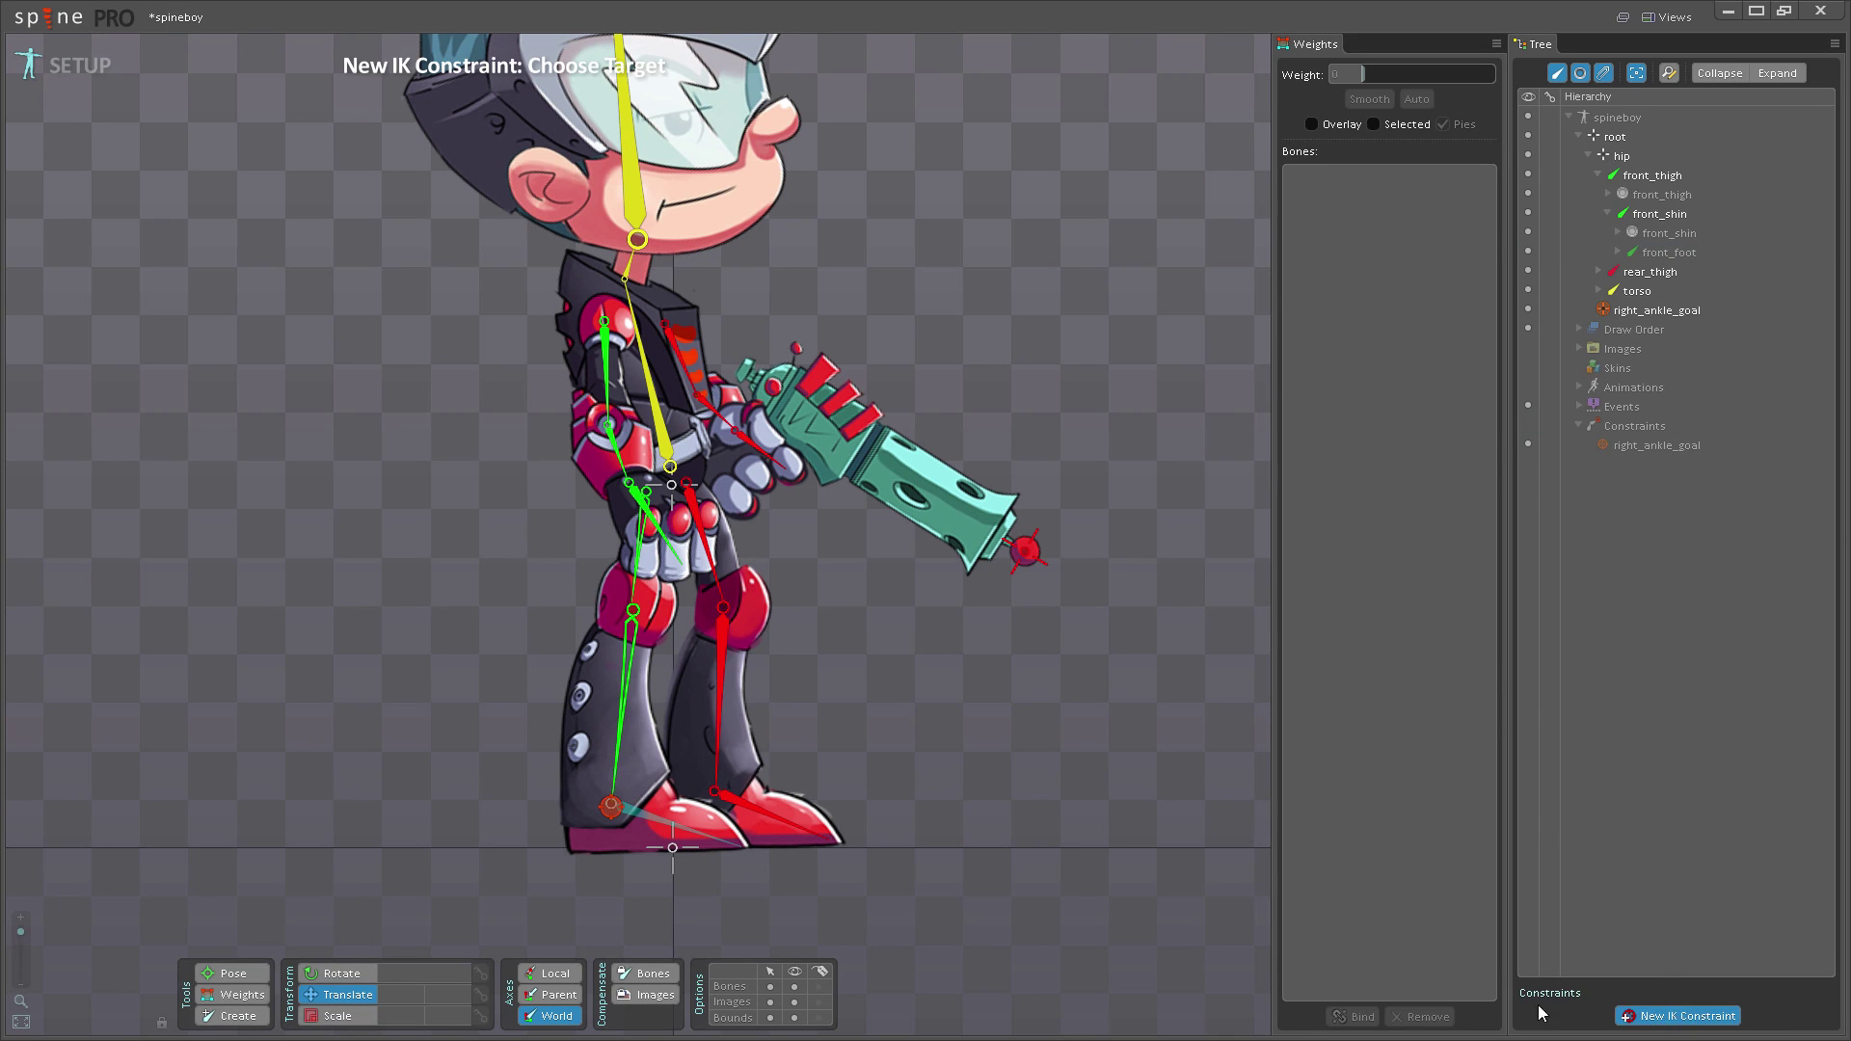
left_click(741, 846)
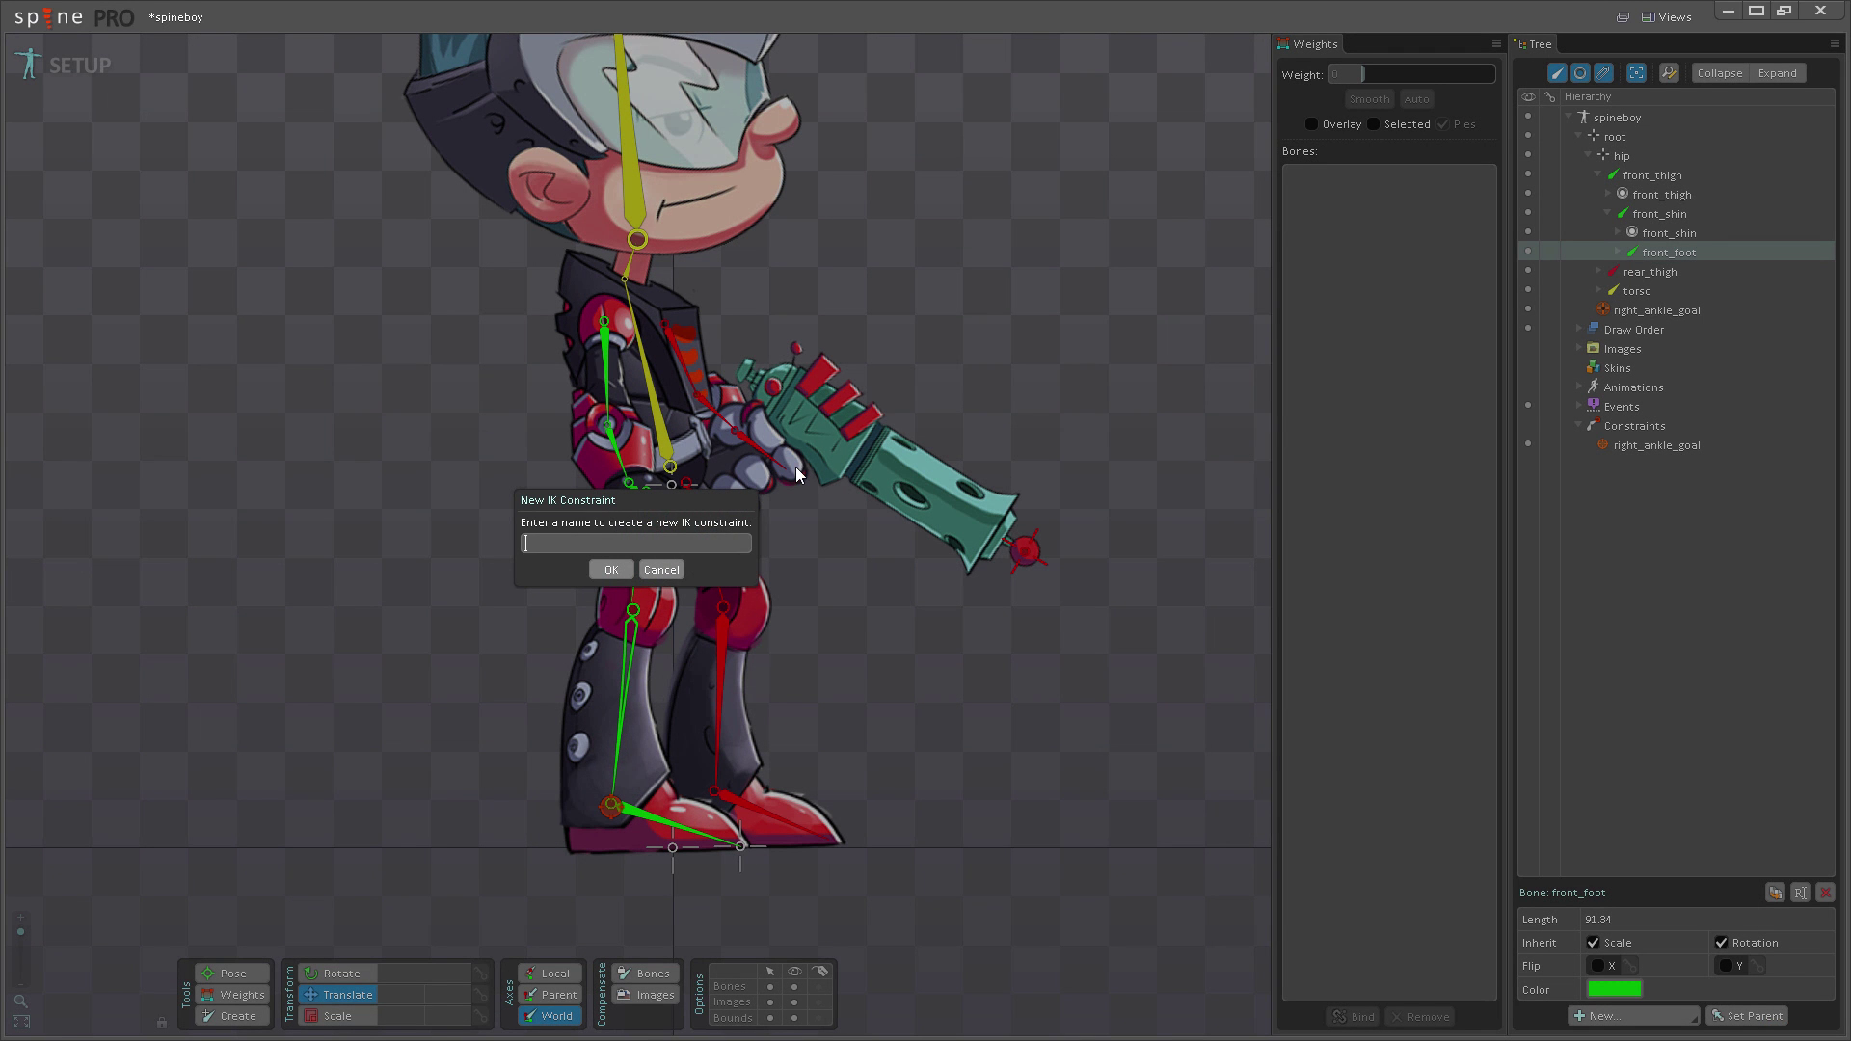
type("right_foot_tip_g")
key("BackSpace")
key("BackSpace")
key("BackSpace")
key("BackSpace")
key("BackSpace")
type("goal")
key("Return")
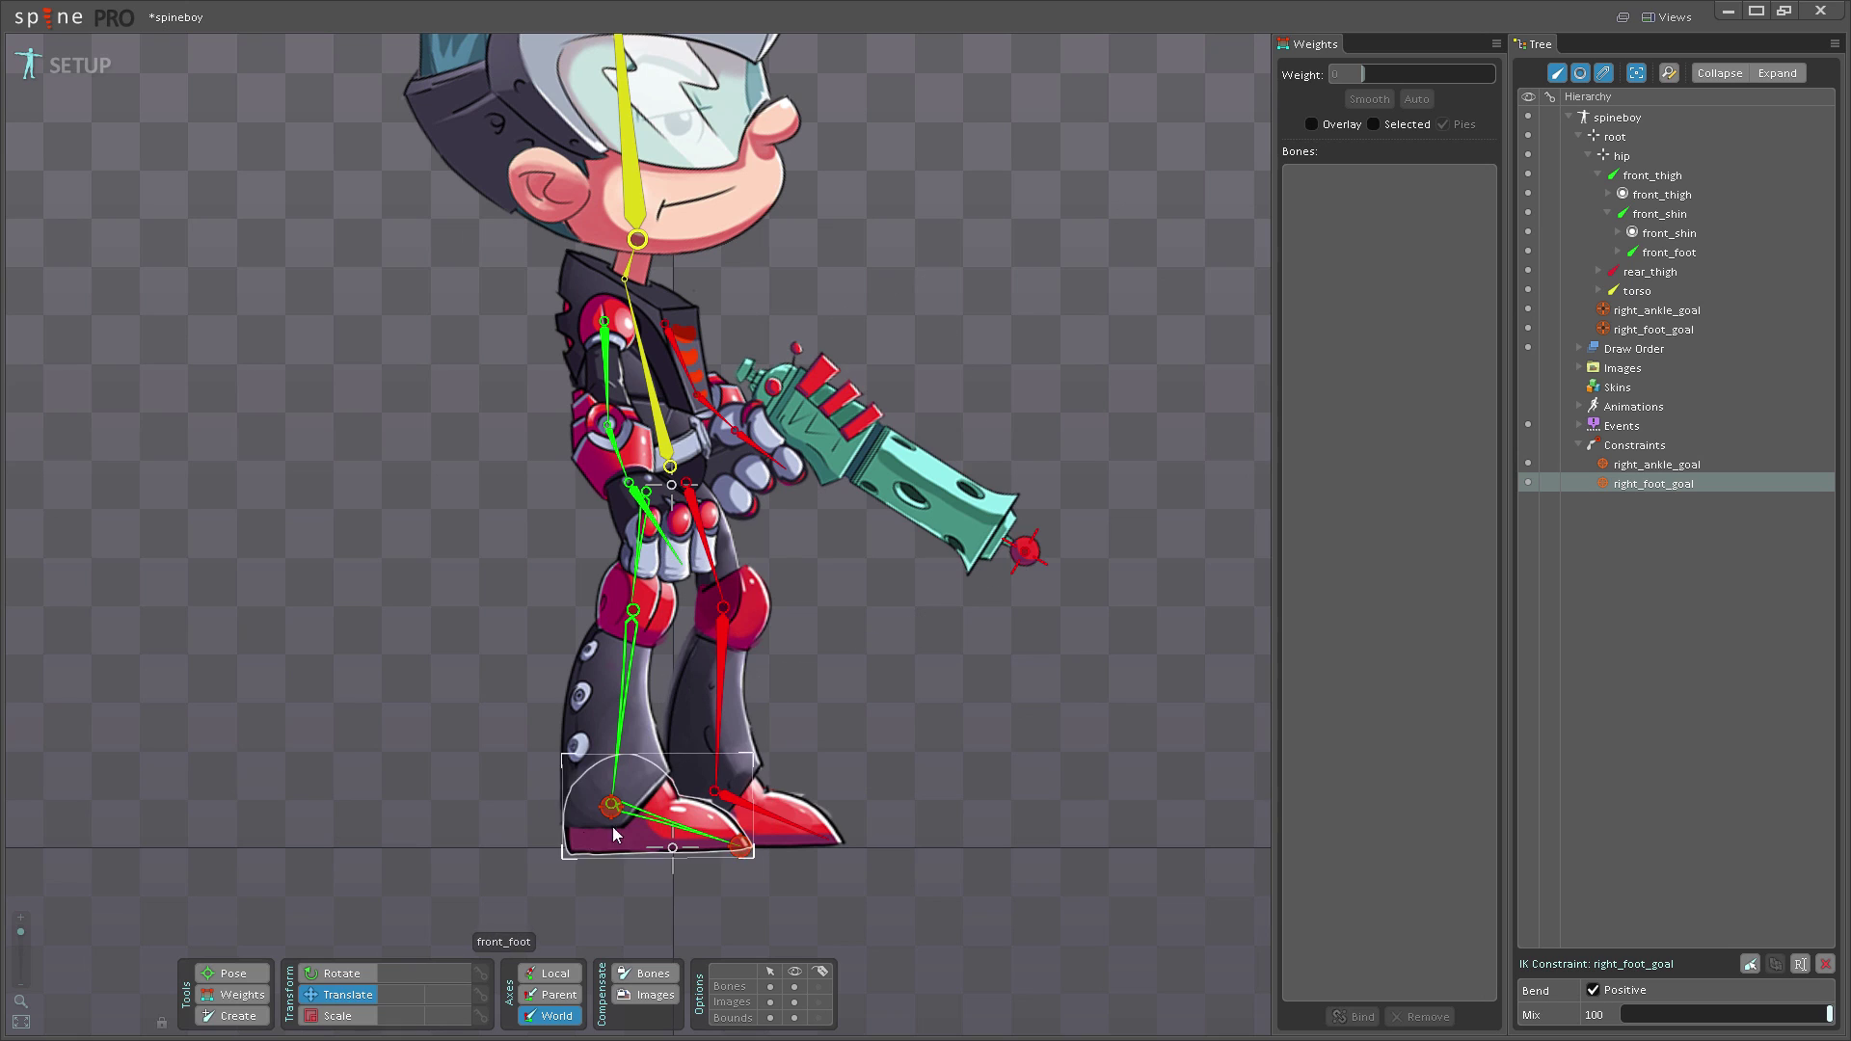
- Reparent the right_ankle_goal target bone under right_foot_goal
left_click(740, 848)
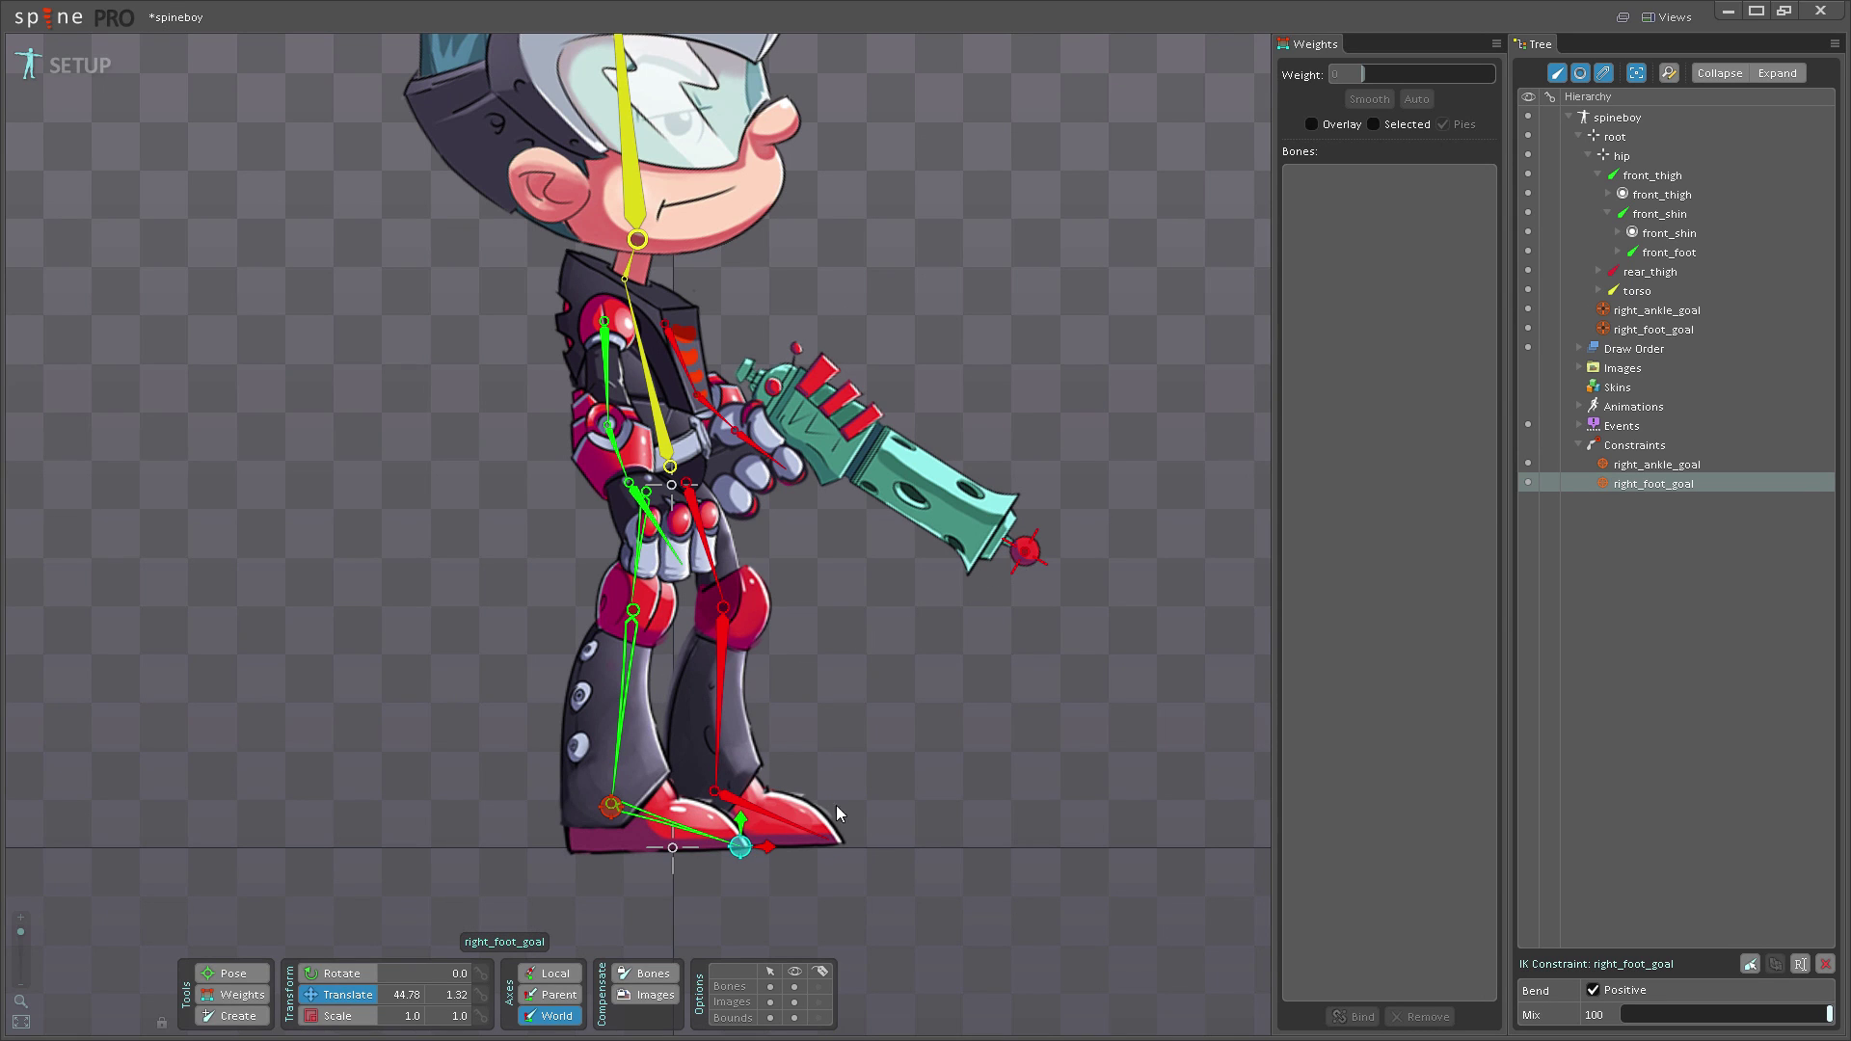
left_click(1683, 313)
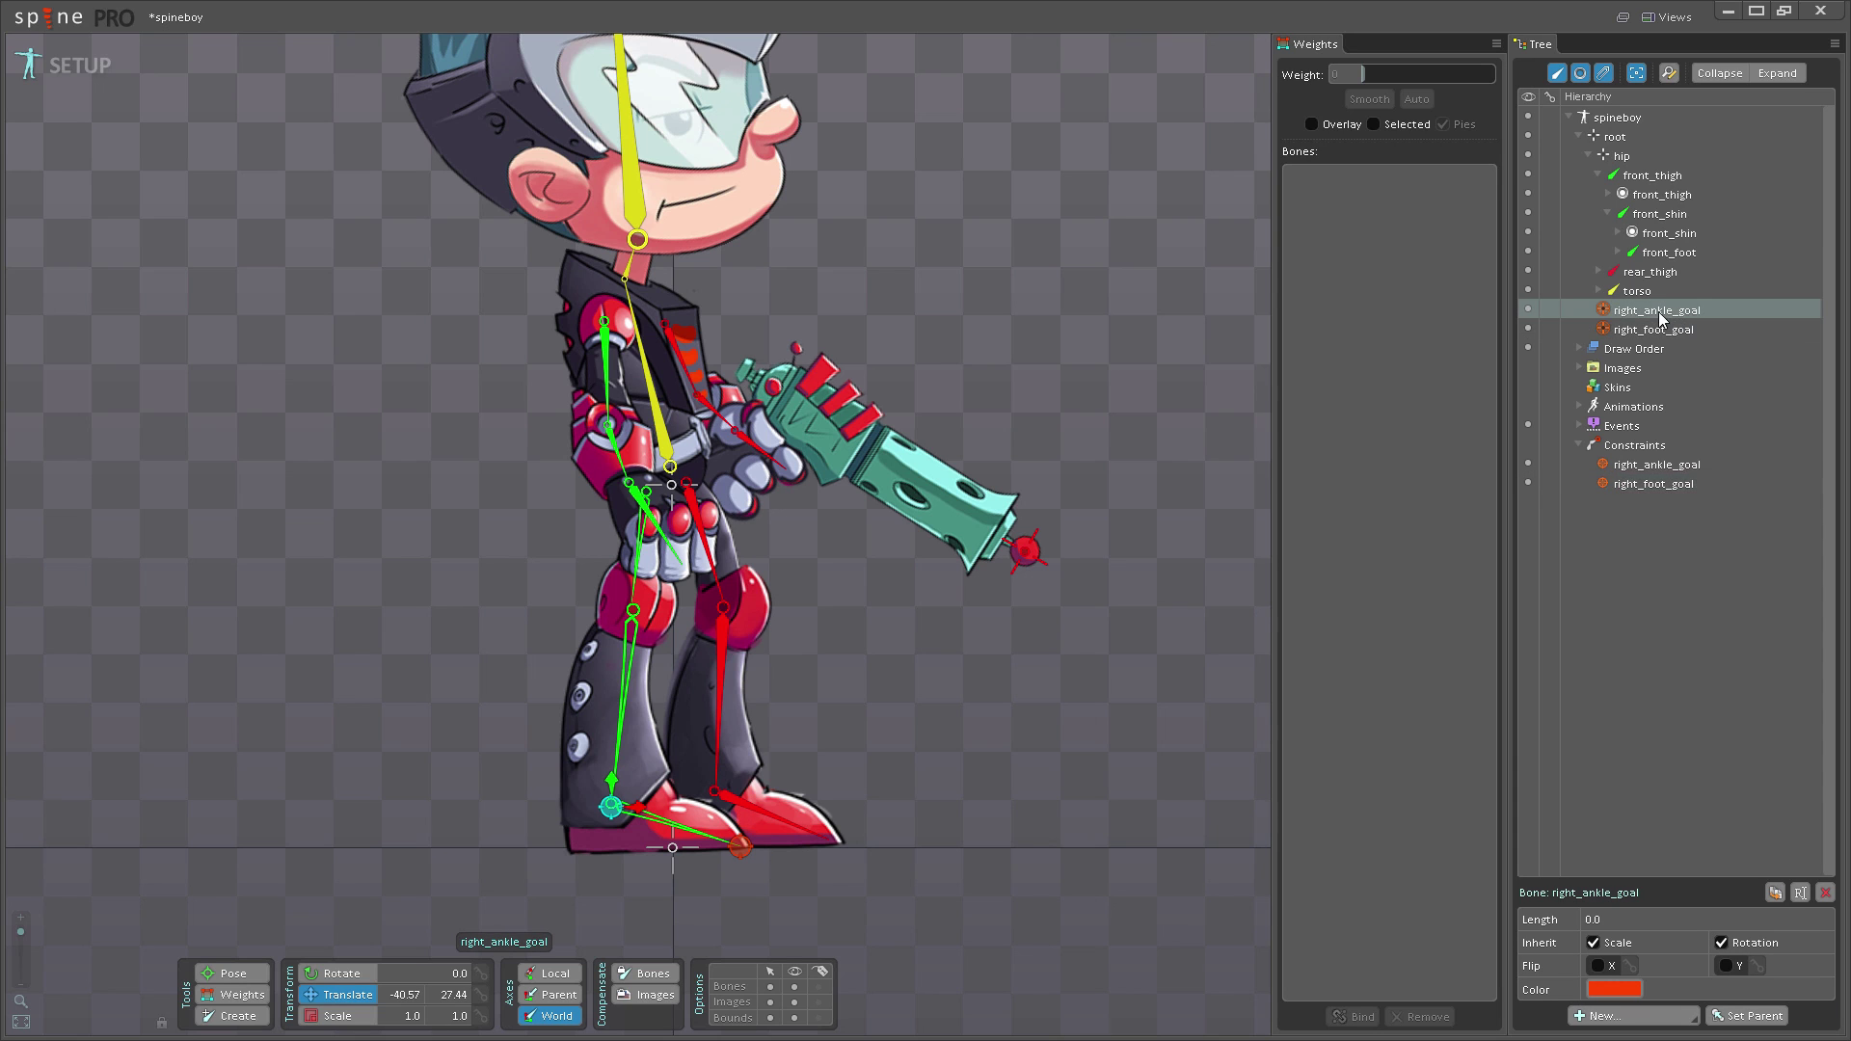
left_click_drag(1696, 333, 1691, 335)
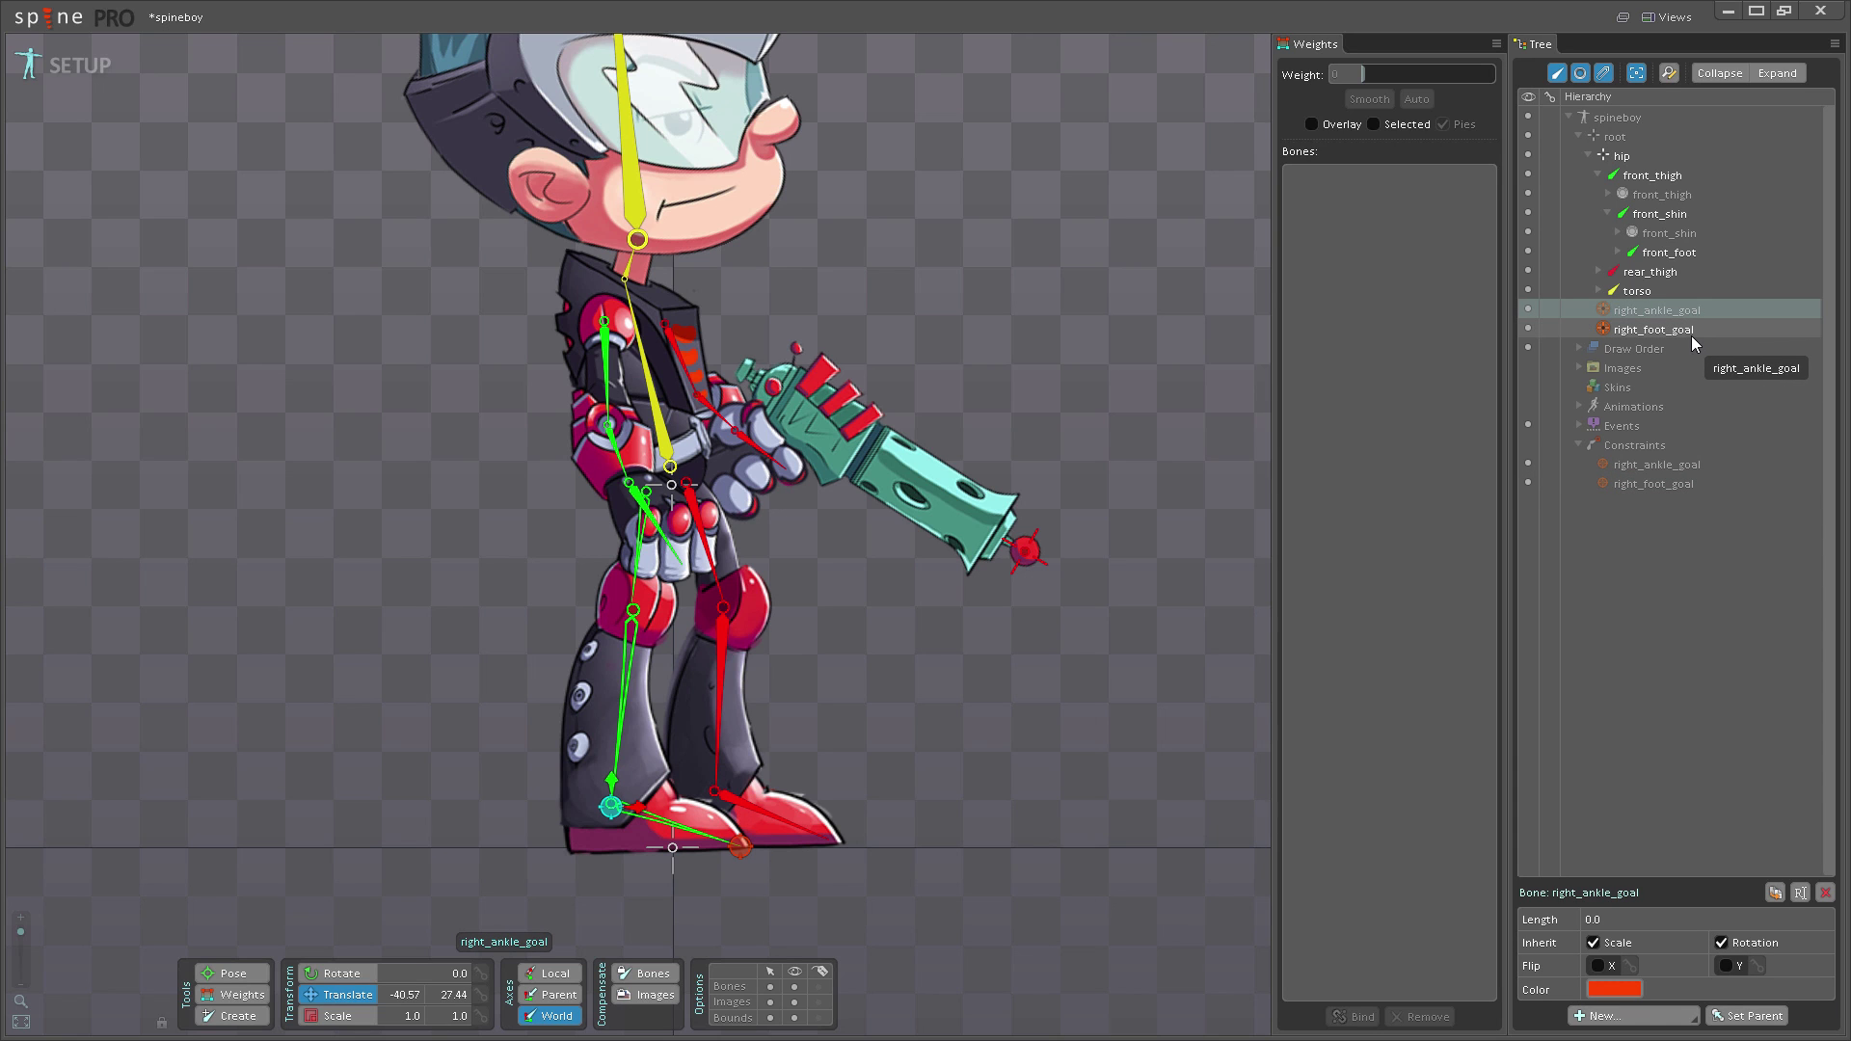
- Test the foot setup by rotating right_foot_goal and translating right_ankle_goal and right_foot_goal, and undo the trial poses
left_click(743, 848)
key("c")
left_click_drag(993, 651, 936, 806)
key("ctrl+z")
left_click(612, 808)
key("v")
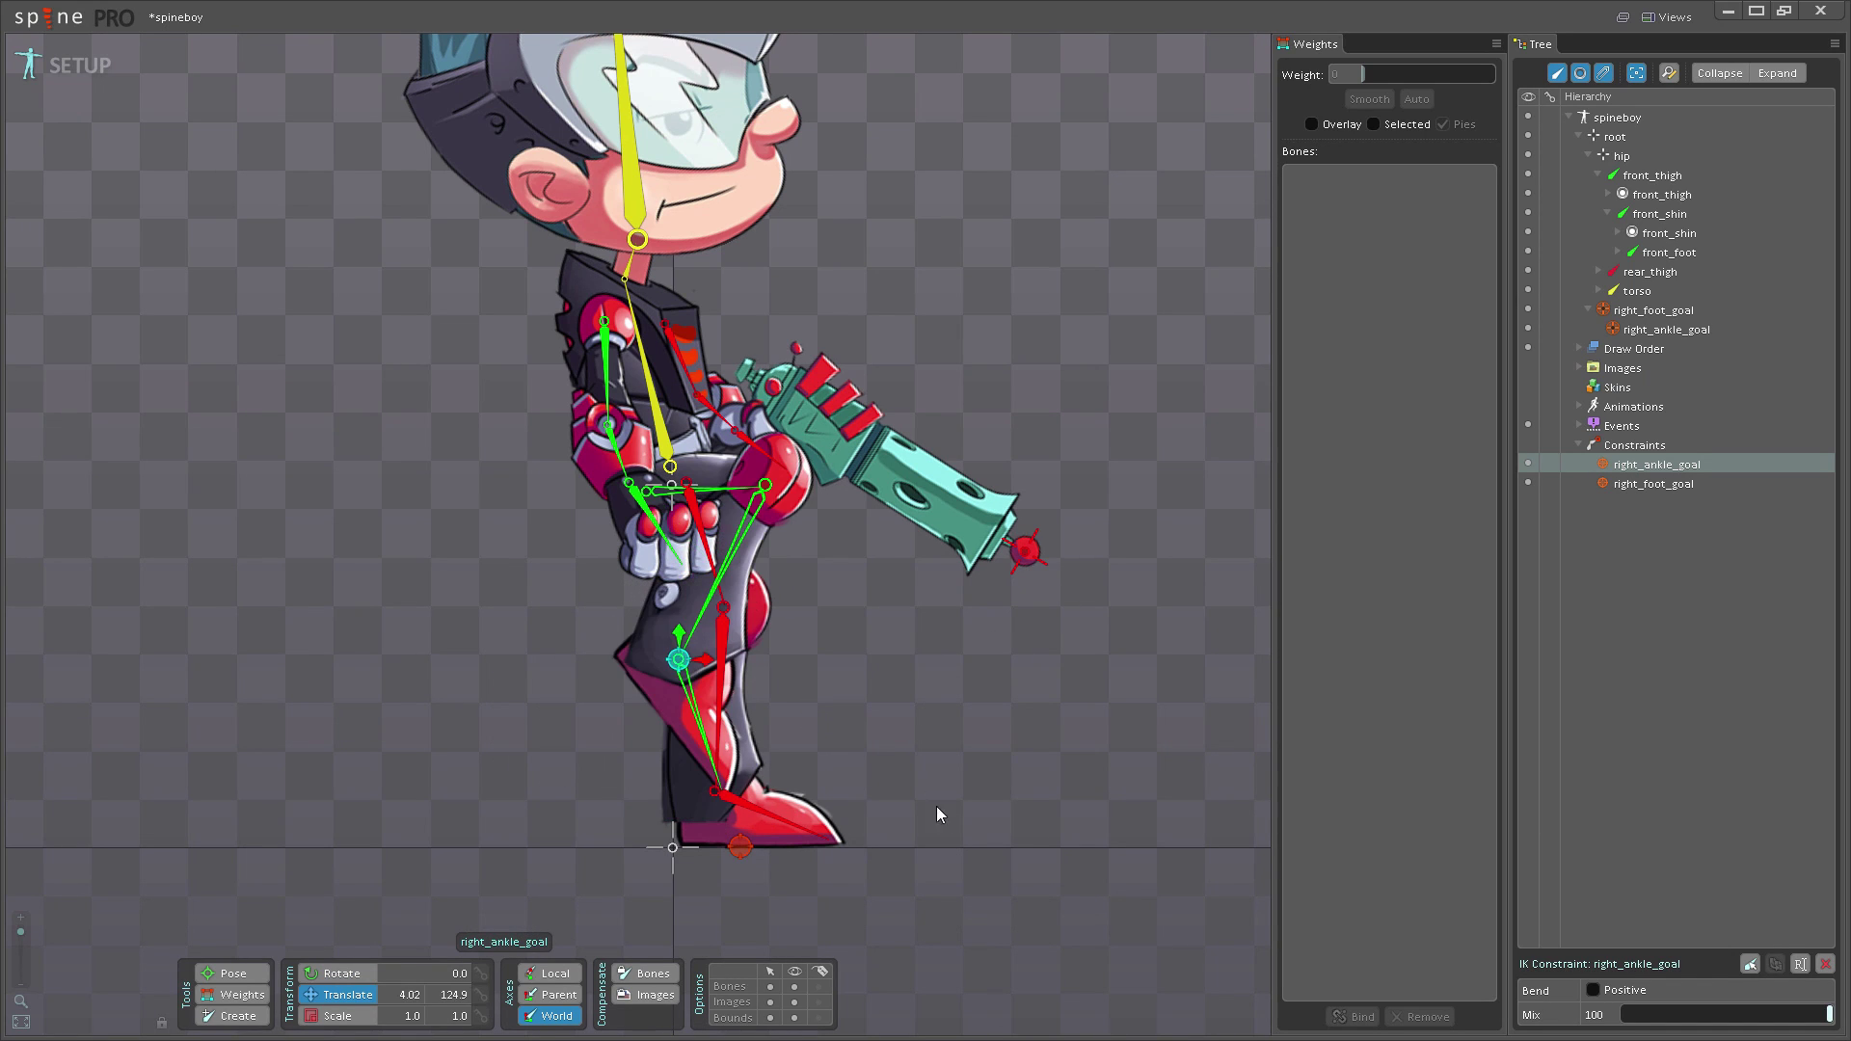
left_click_drag(741, 851, 1007, 675)
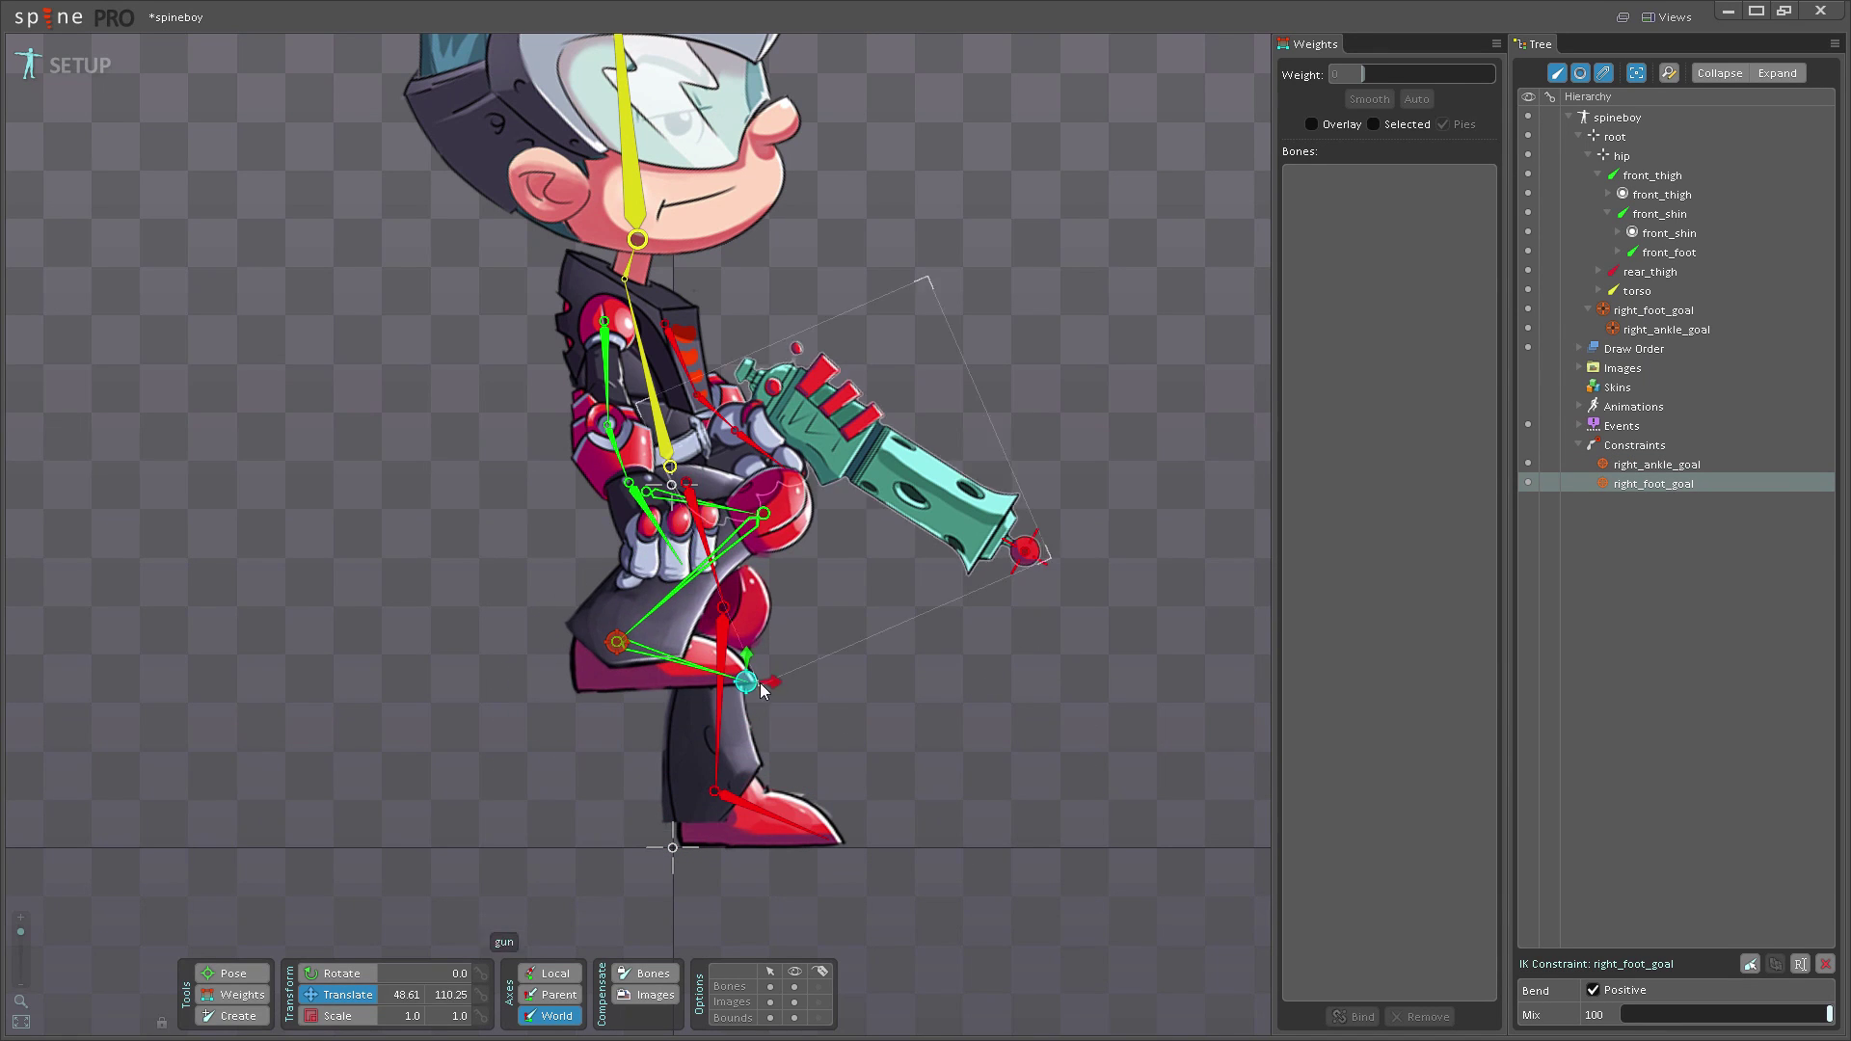
key("ctrl+z")
- Remove the right_foot_goal constraint and its target from the skeleton
scroll(659, 897, "up", 2)
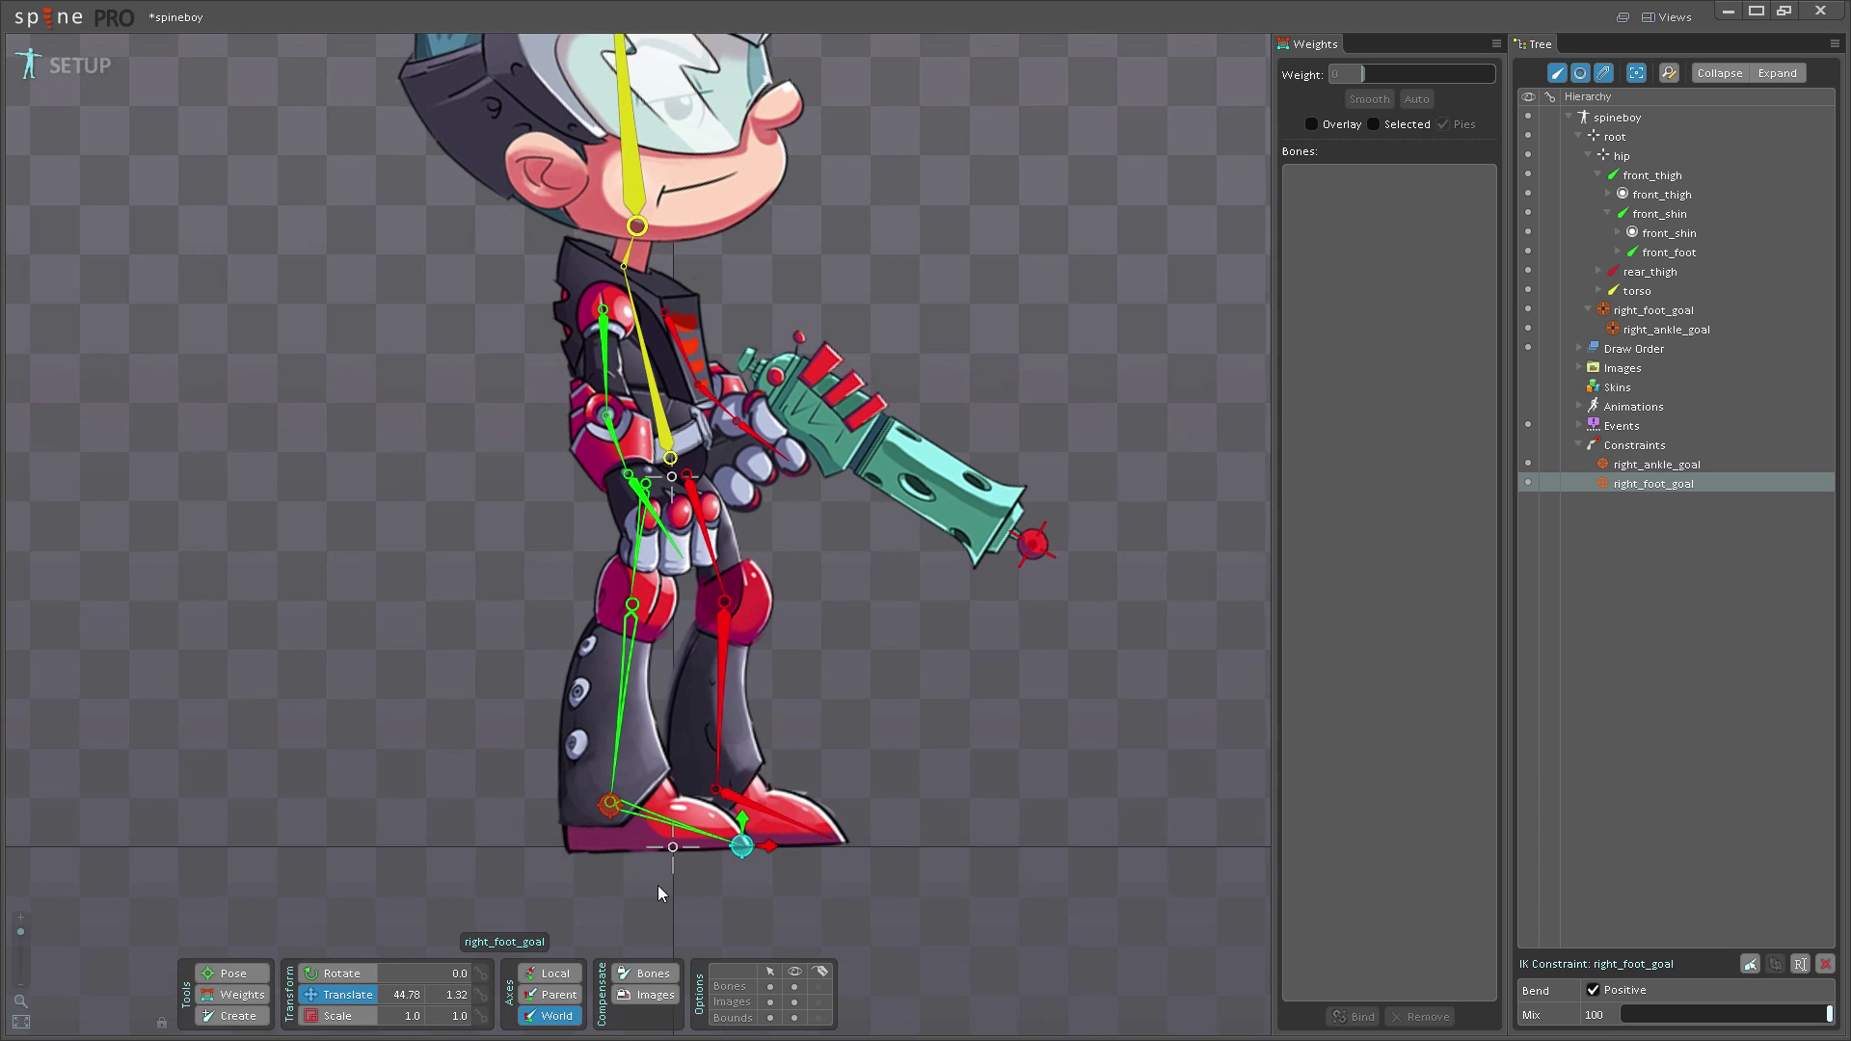
scroll(699, 347, "down", 4)
scroll(557, 660, "up", 3)
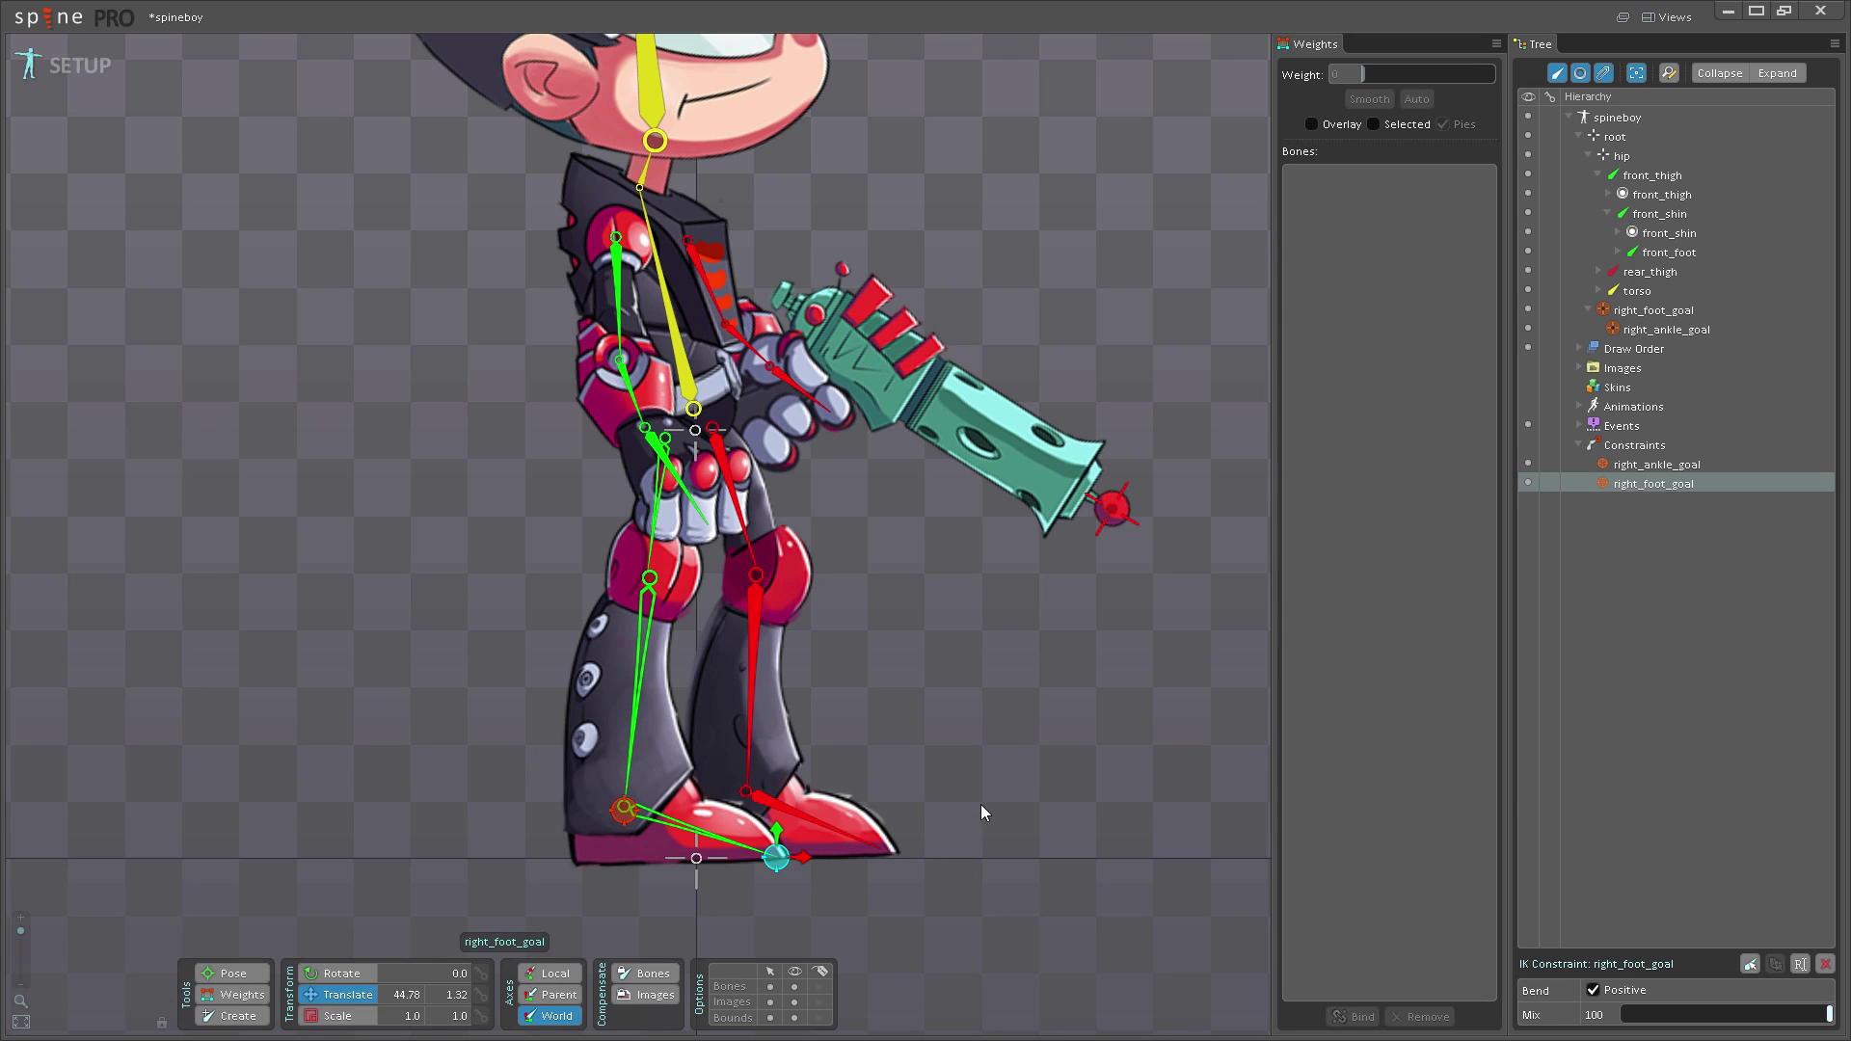
key("Delete")
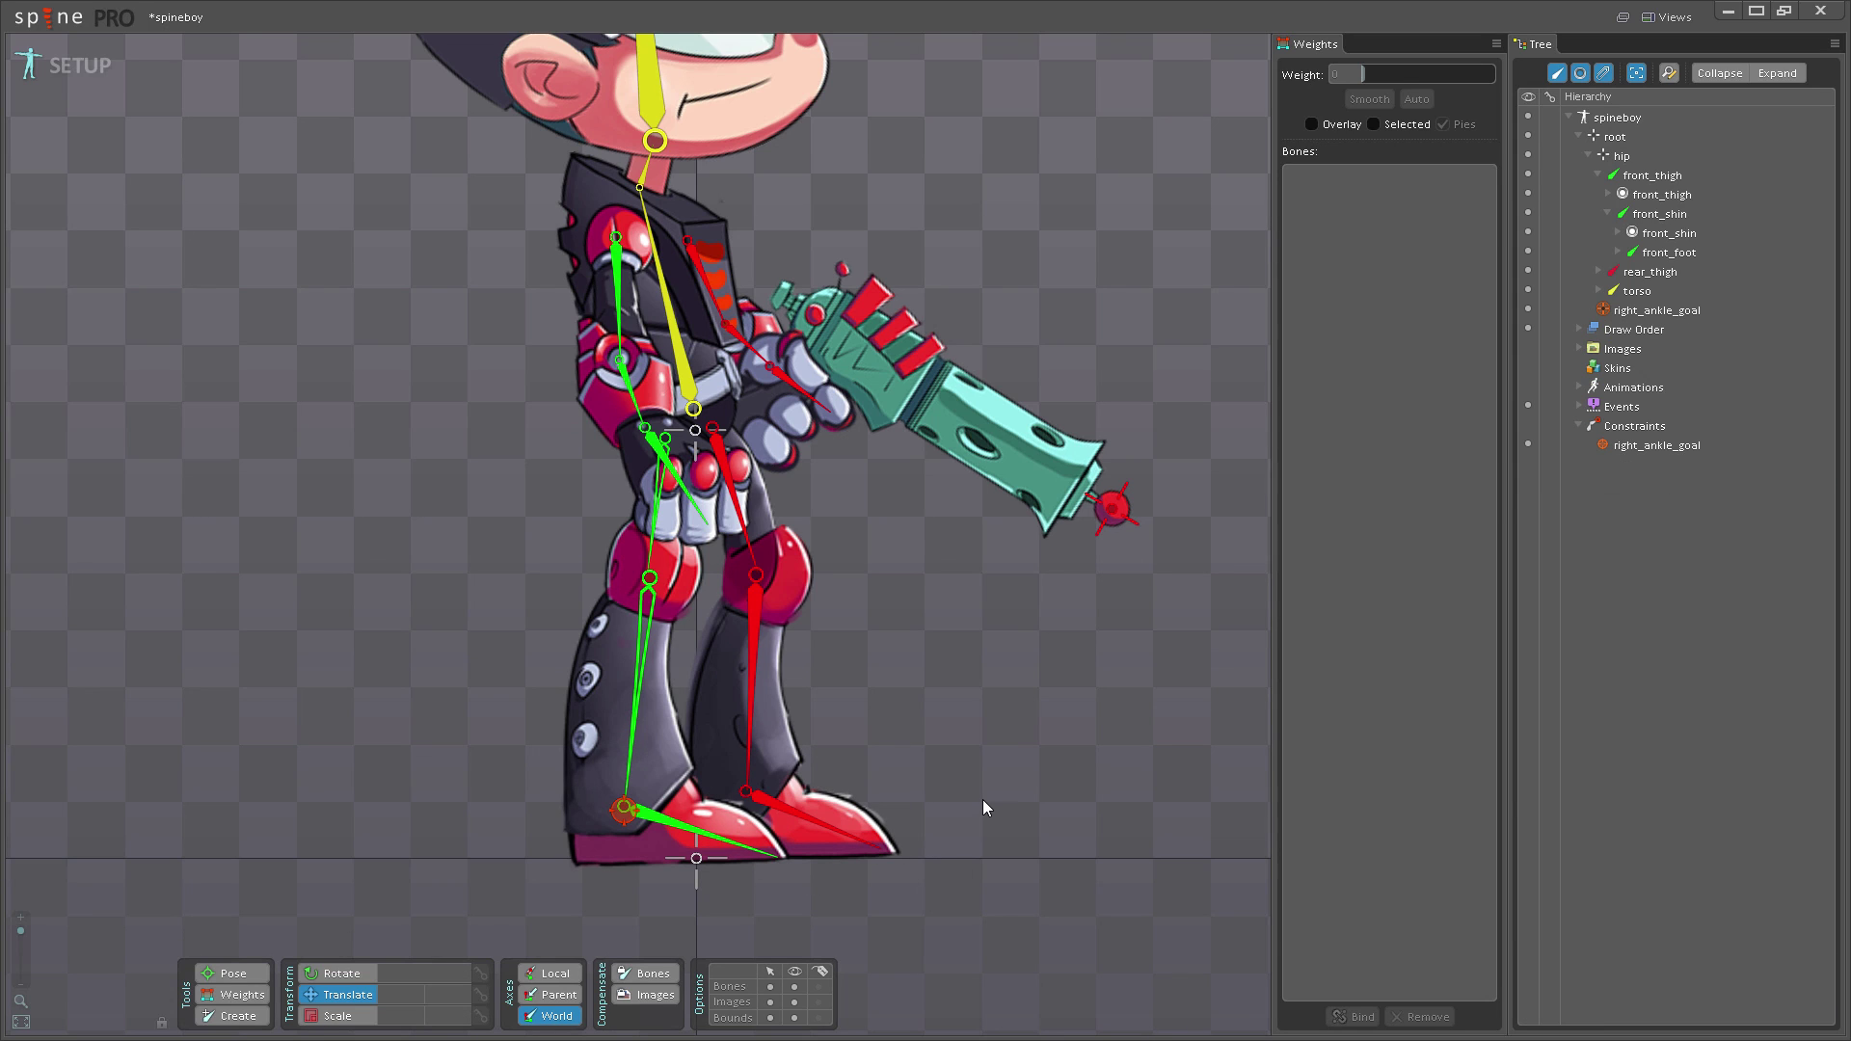
- Shorten front_foot to about 44.89 and rotate it to about 320.9 with image compensation on, so it points at the ball of the foot
left_click(659, 819)
left_click_drag(754, 855, 700, 837)
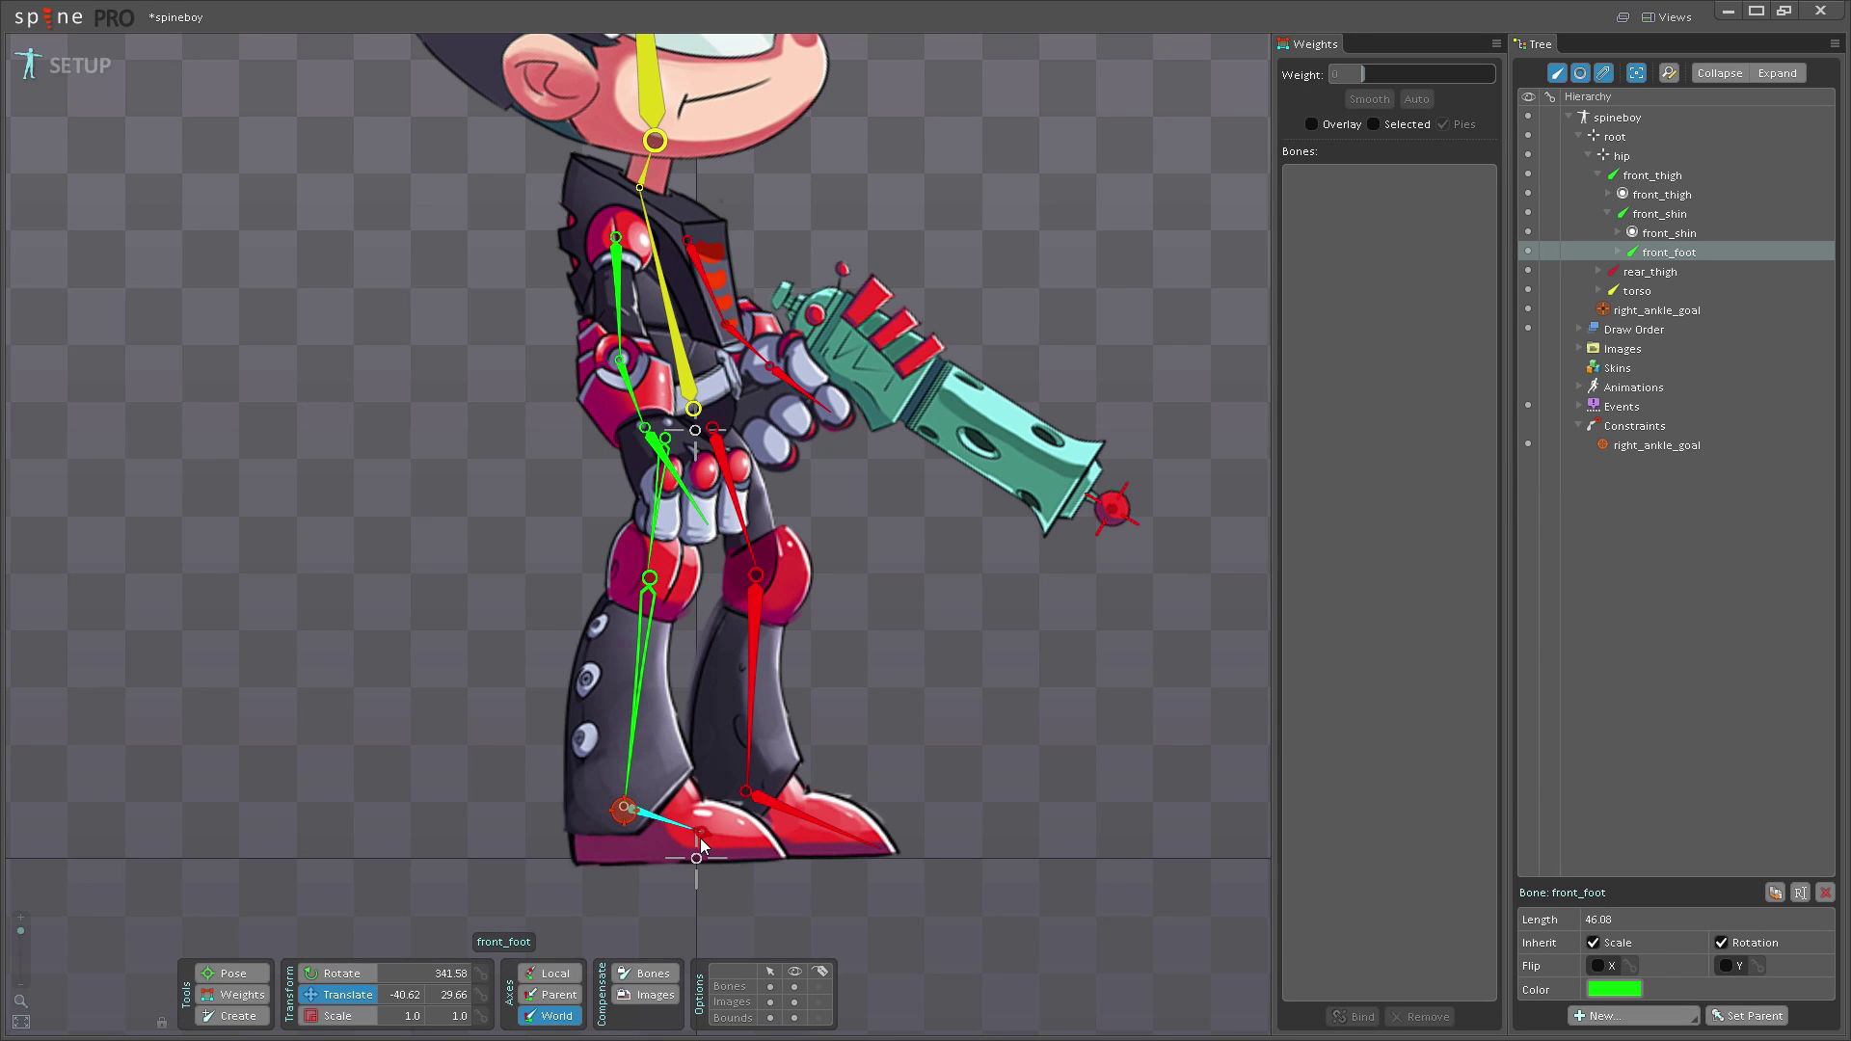
left_click(655, 995)
left_click_drag(1004, 719, 991, 795)
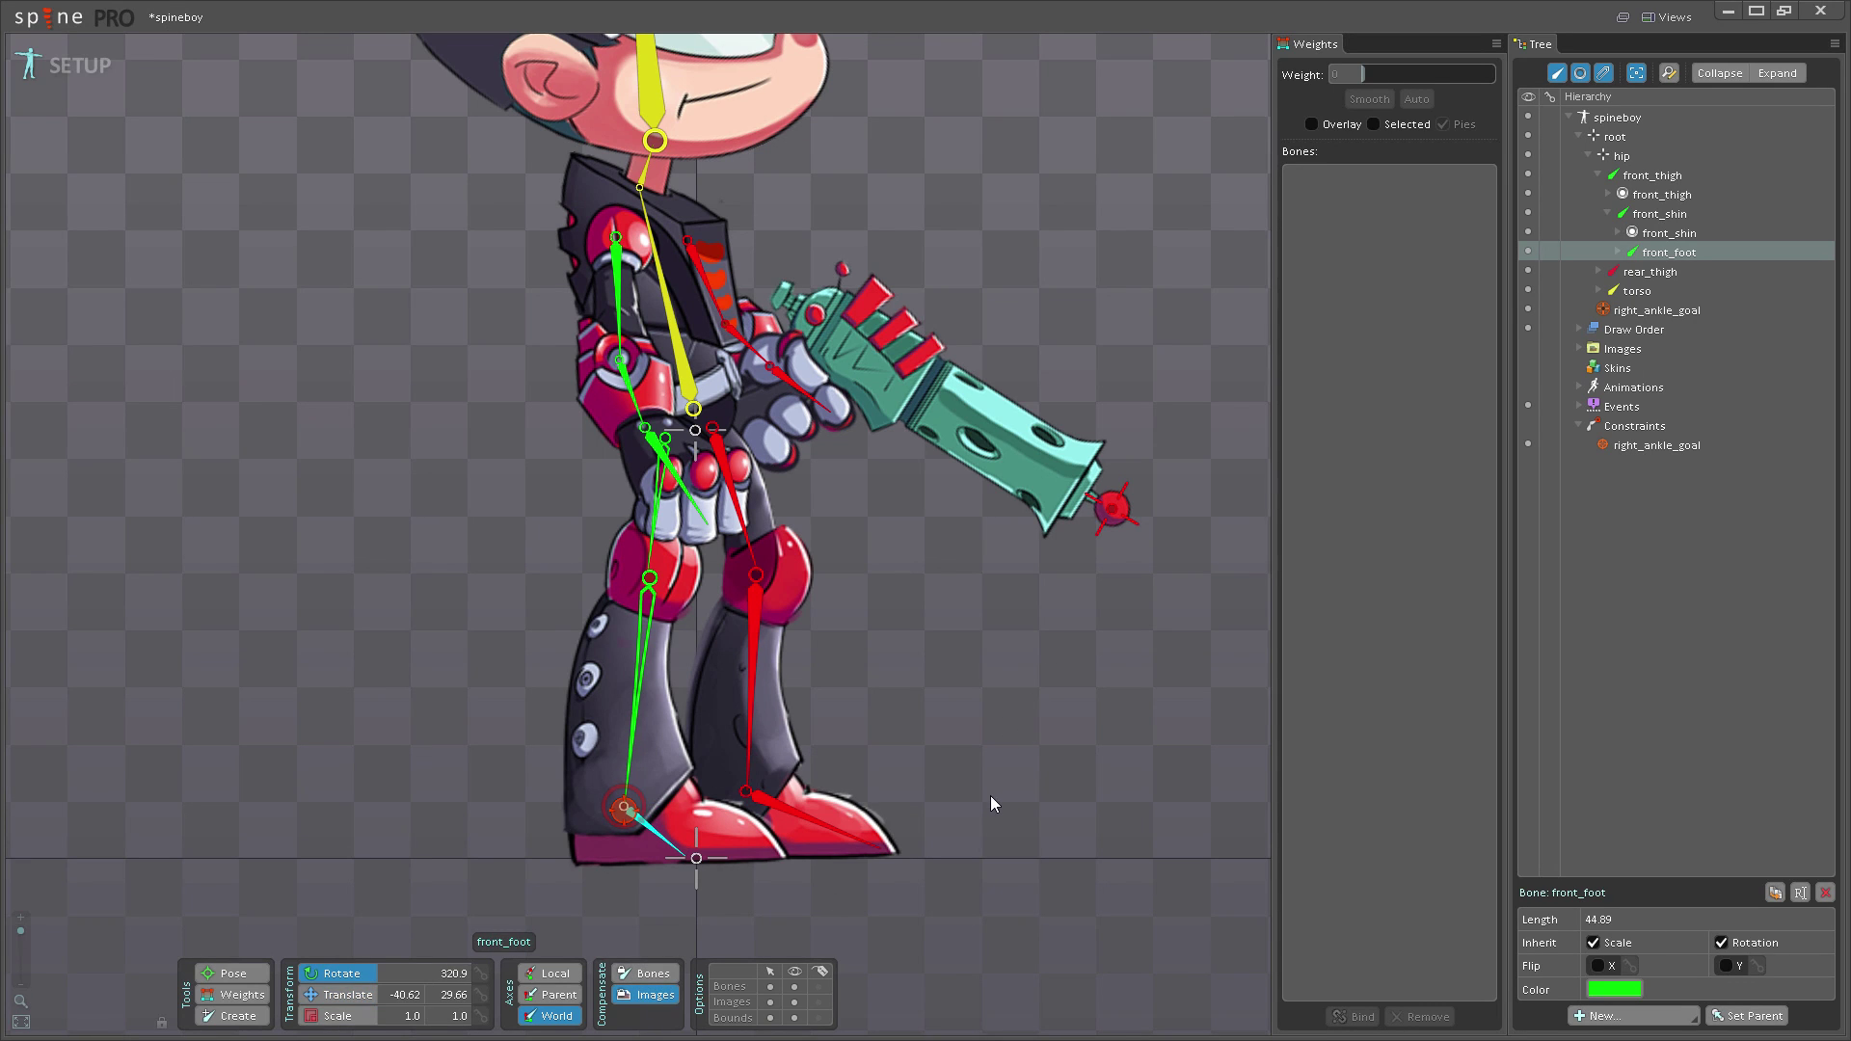
- Create a child bone of front_foot about 54.56 long, along the sole to the toe tip, and disable its rotation inheritance
left_click(231, 1015)
left_click_drag(686, 859, 783, 858)
scroll(727, 918, "up", 5)
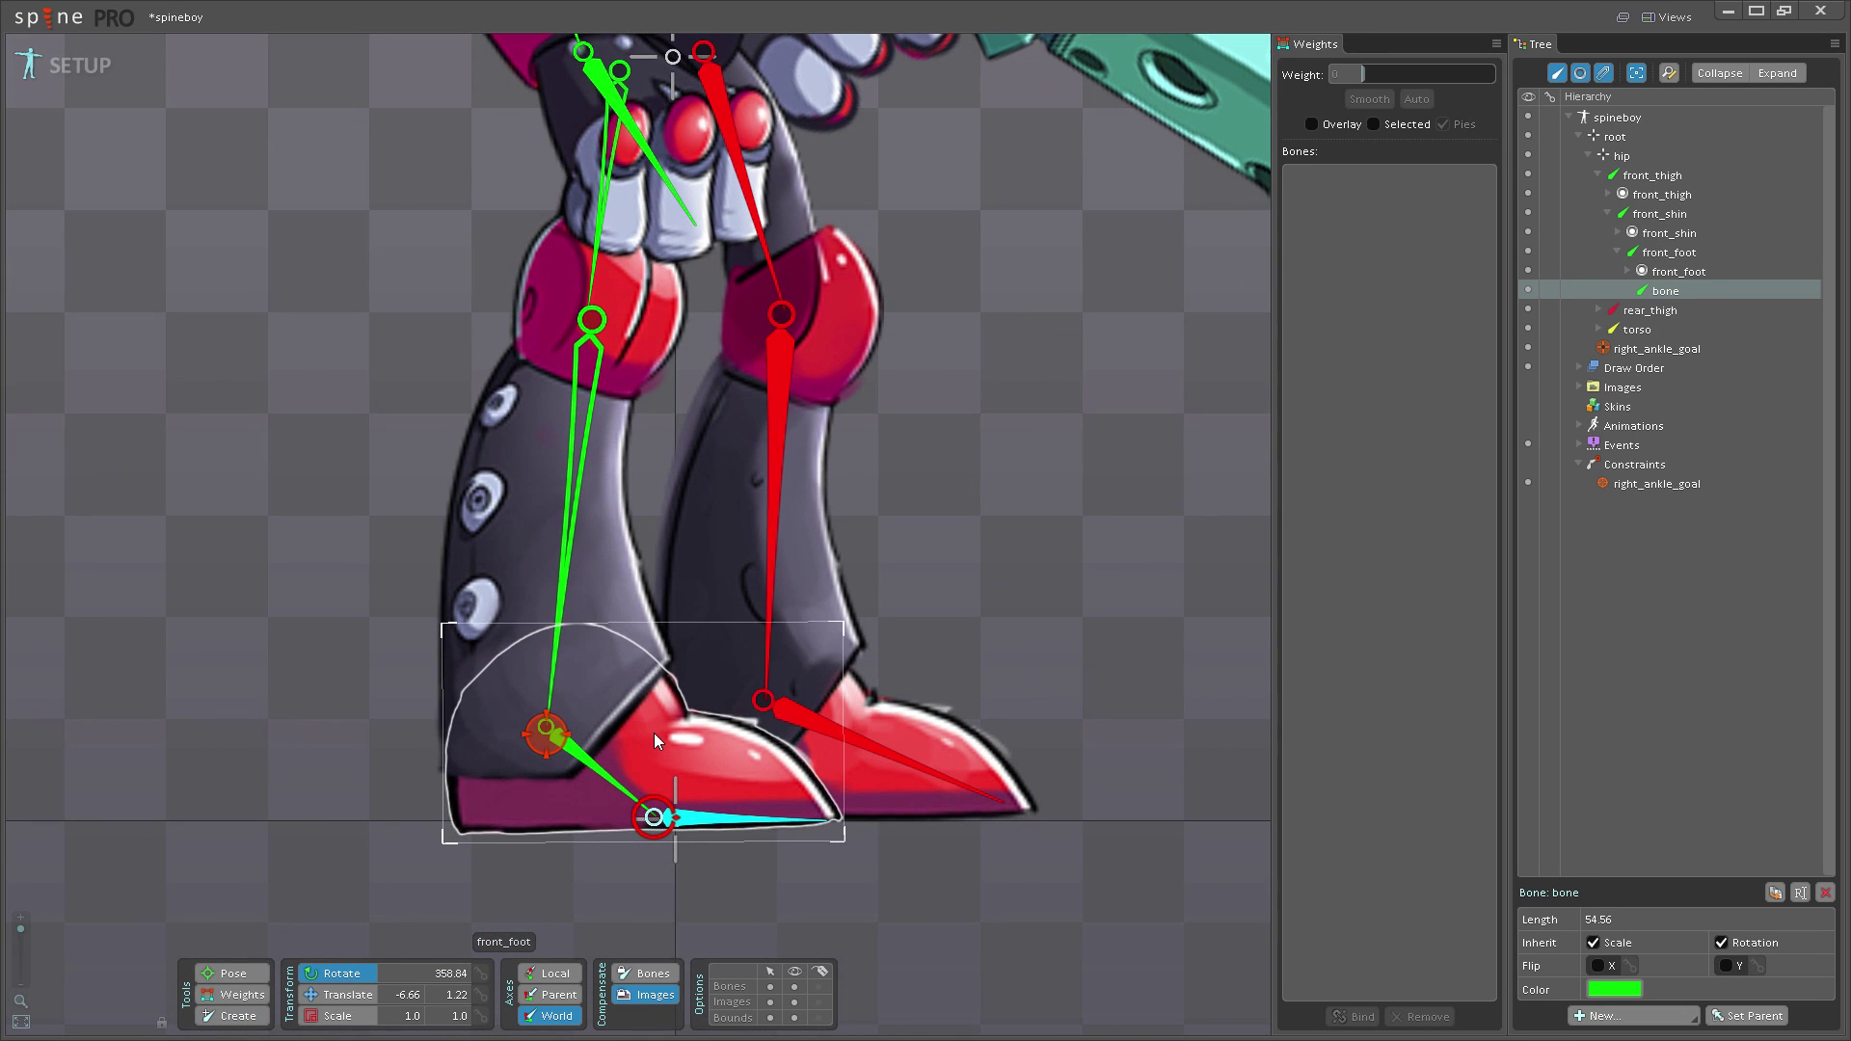
left_click(592, 768)
left_click(715, 821)
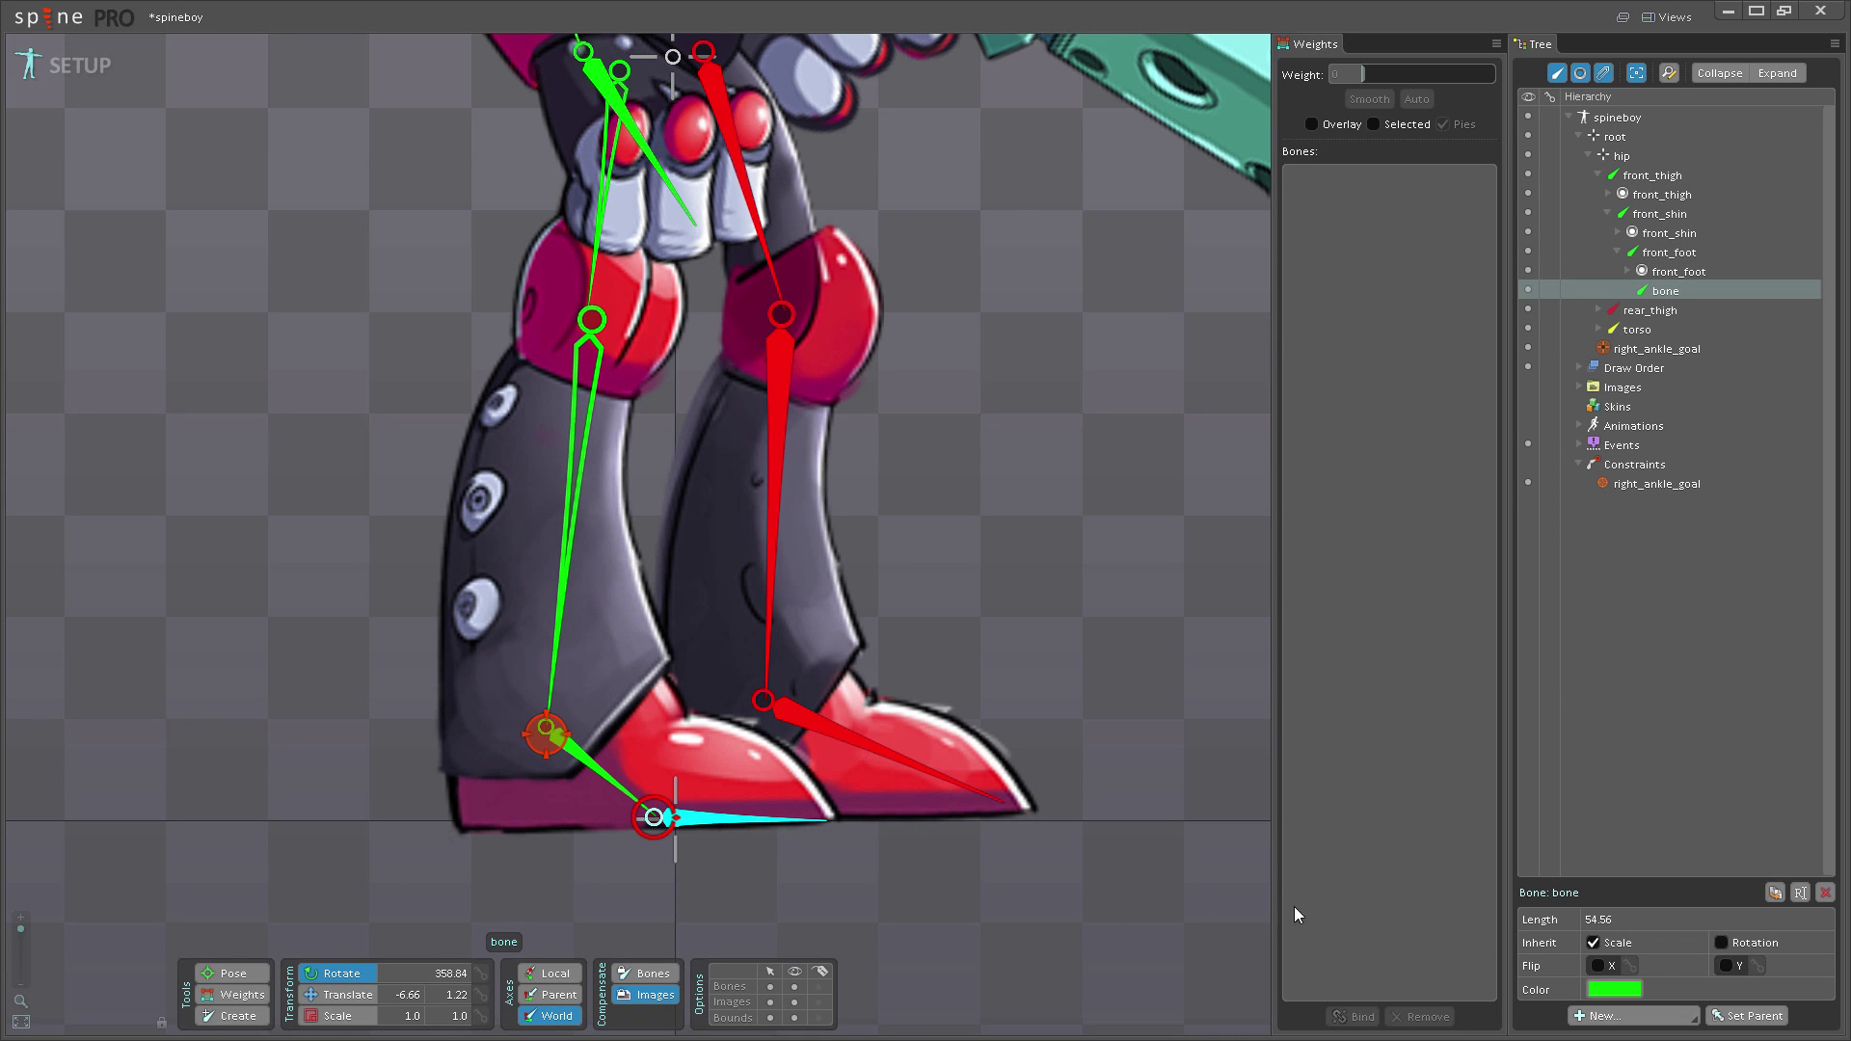
- Create an IK constraint named right_foot_goal for front_foot, with a new target where the toe bone begins
left_click(610, 817)
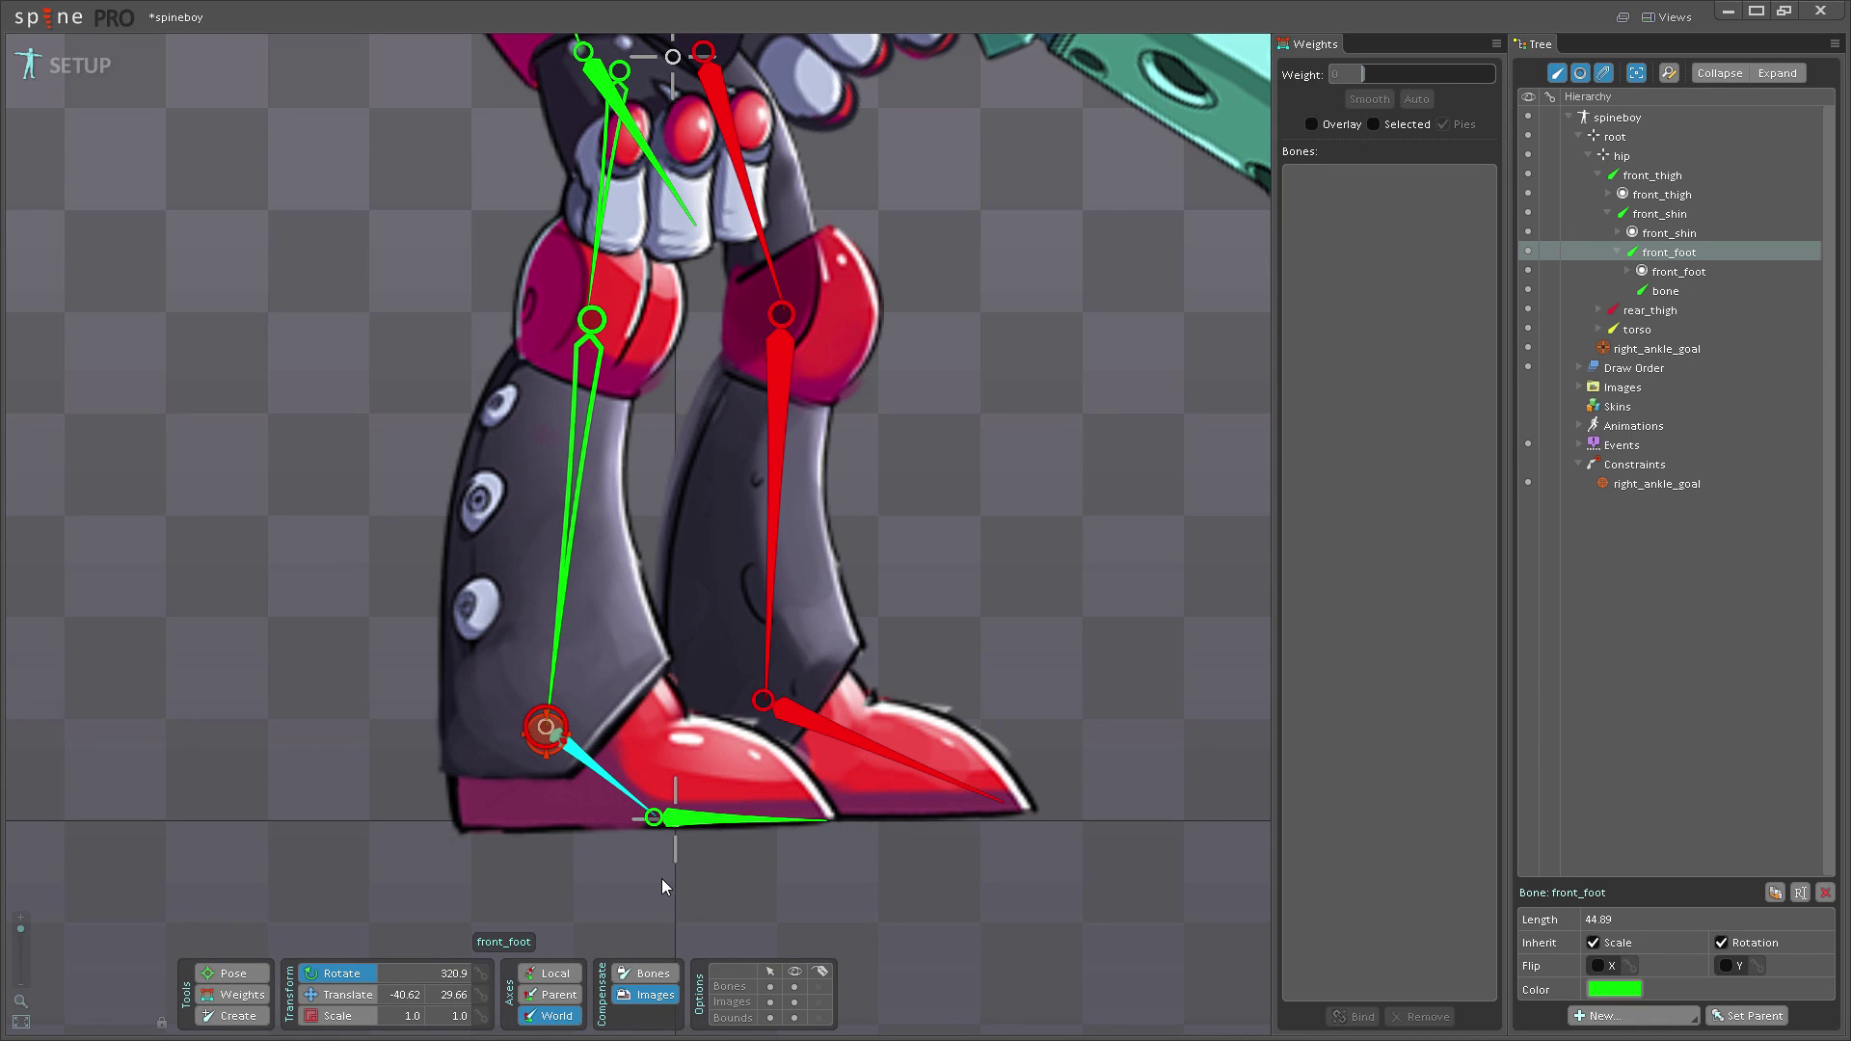
left_click(1653, 464)
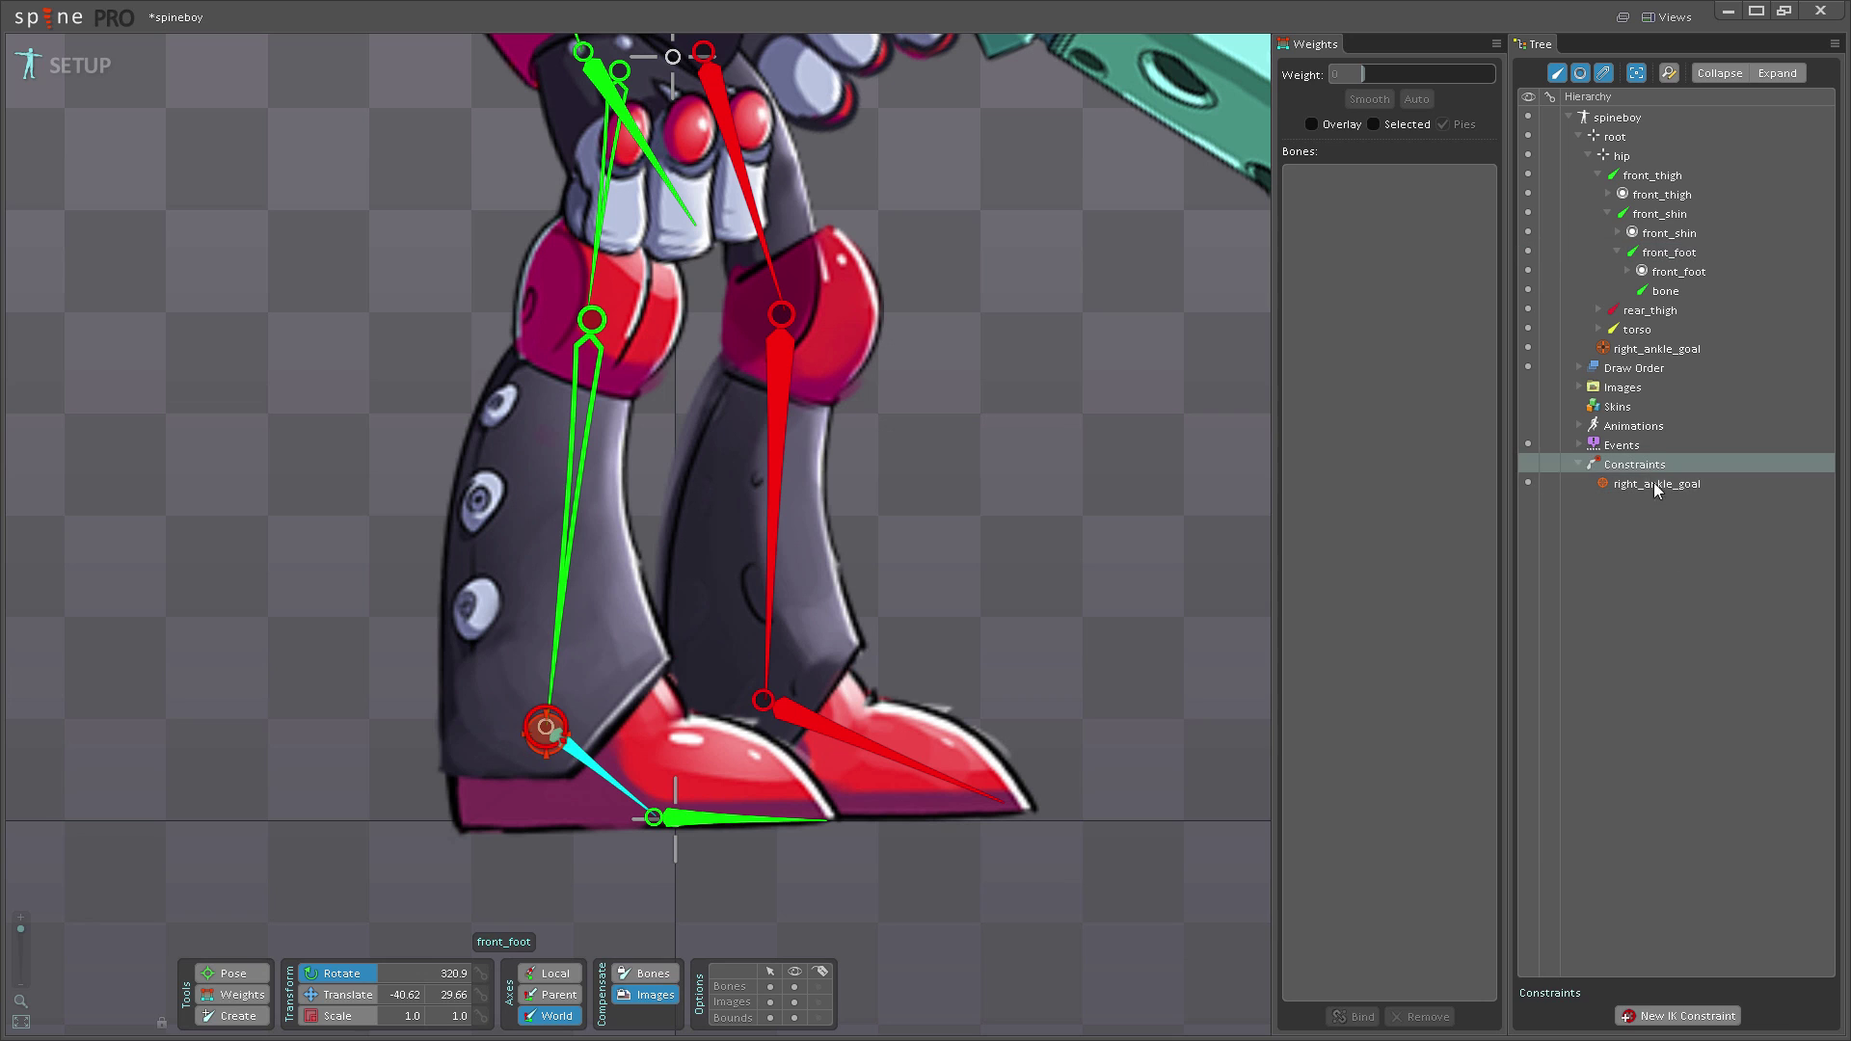
left_click(1687, 1012)
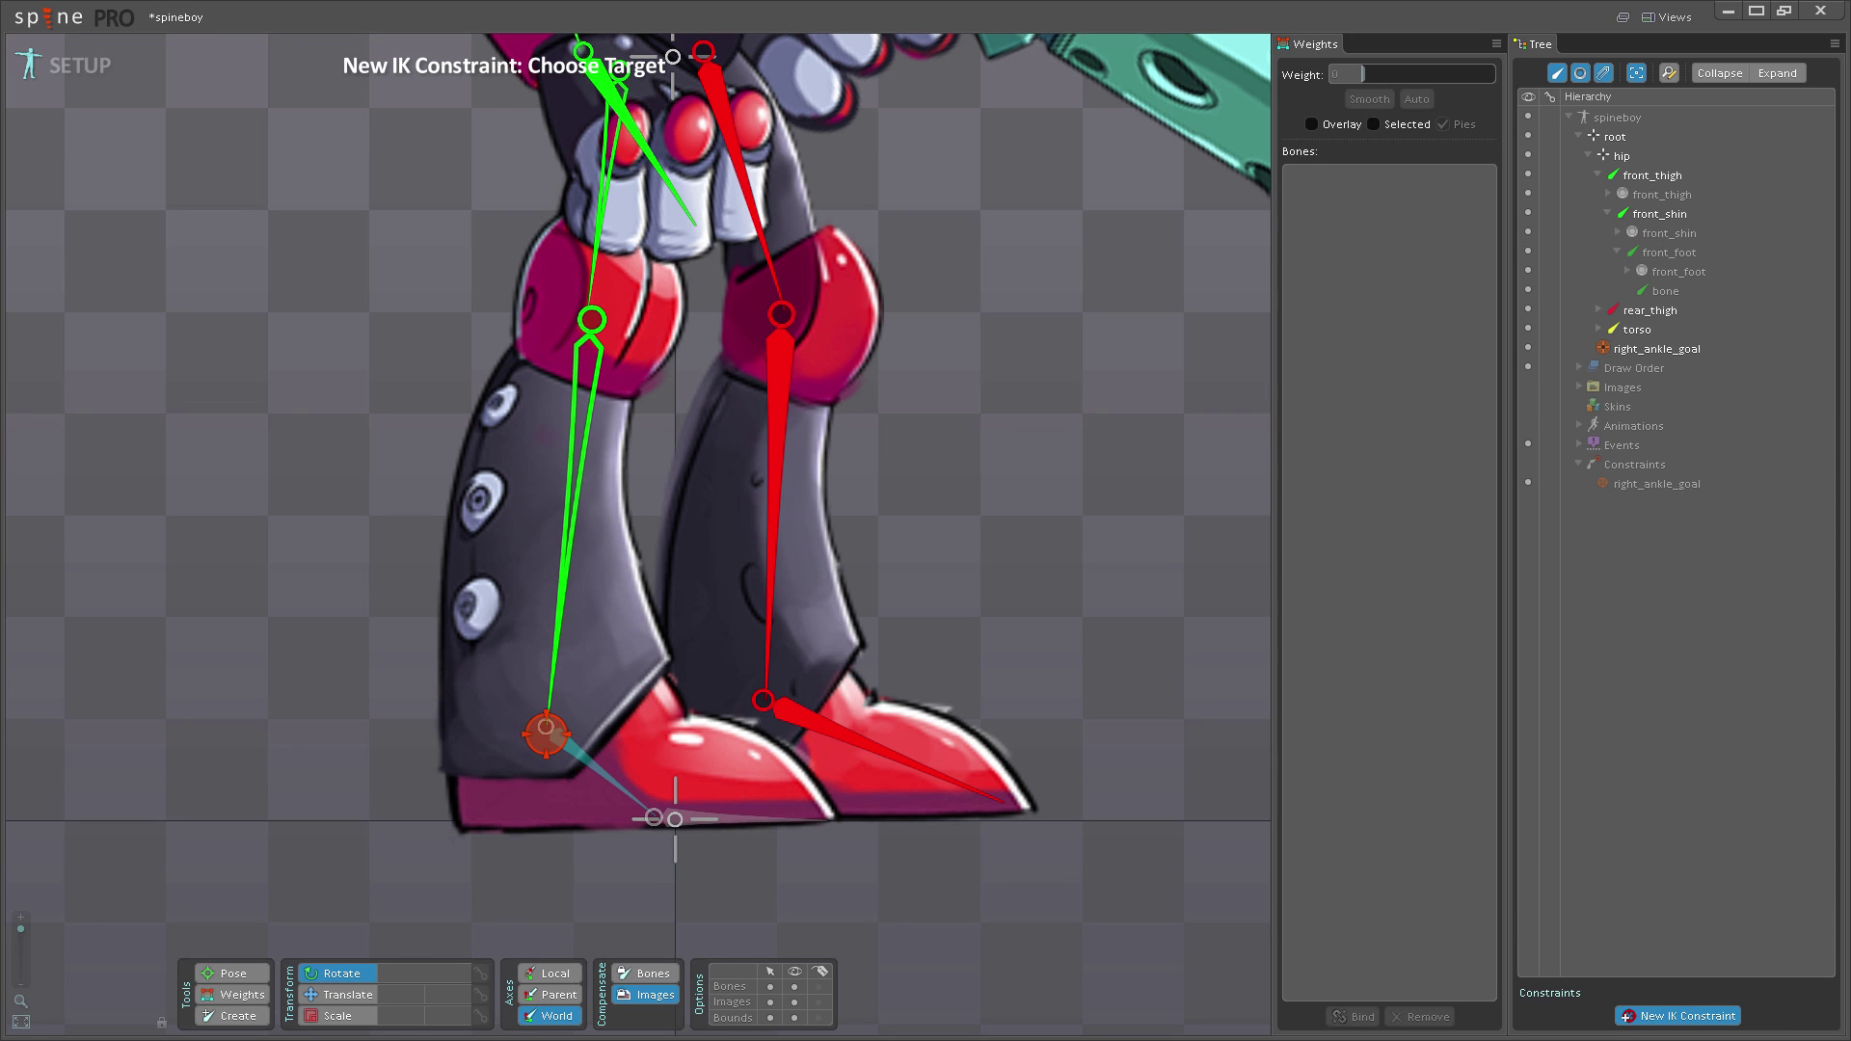
left_click(663, 816)
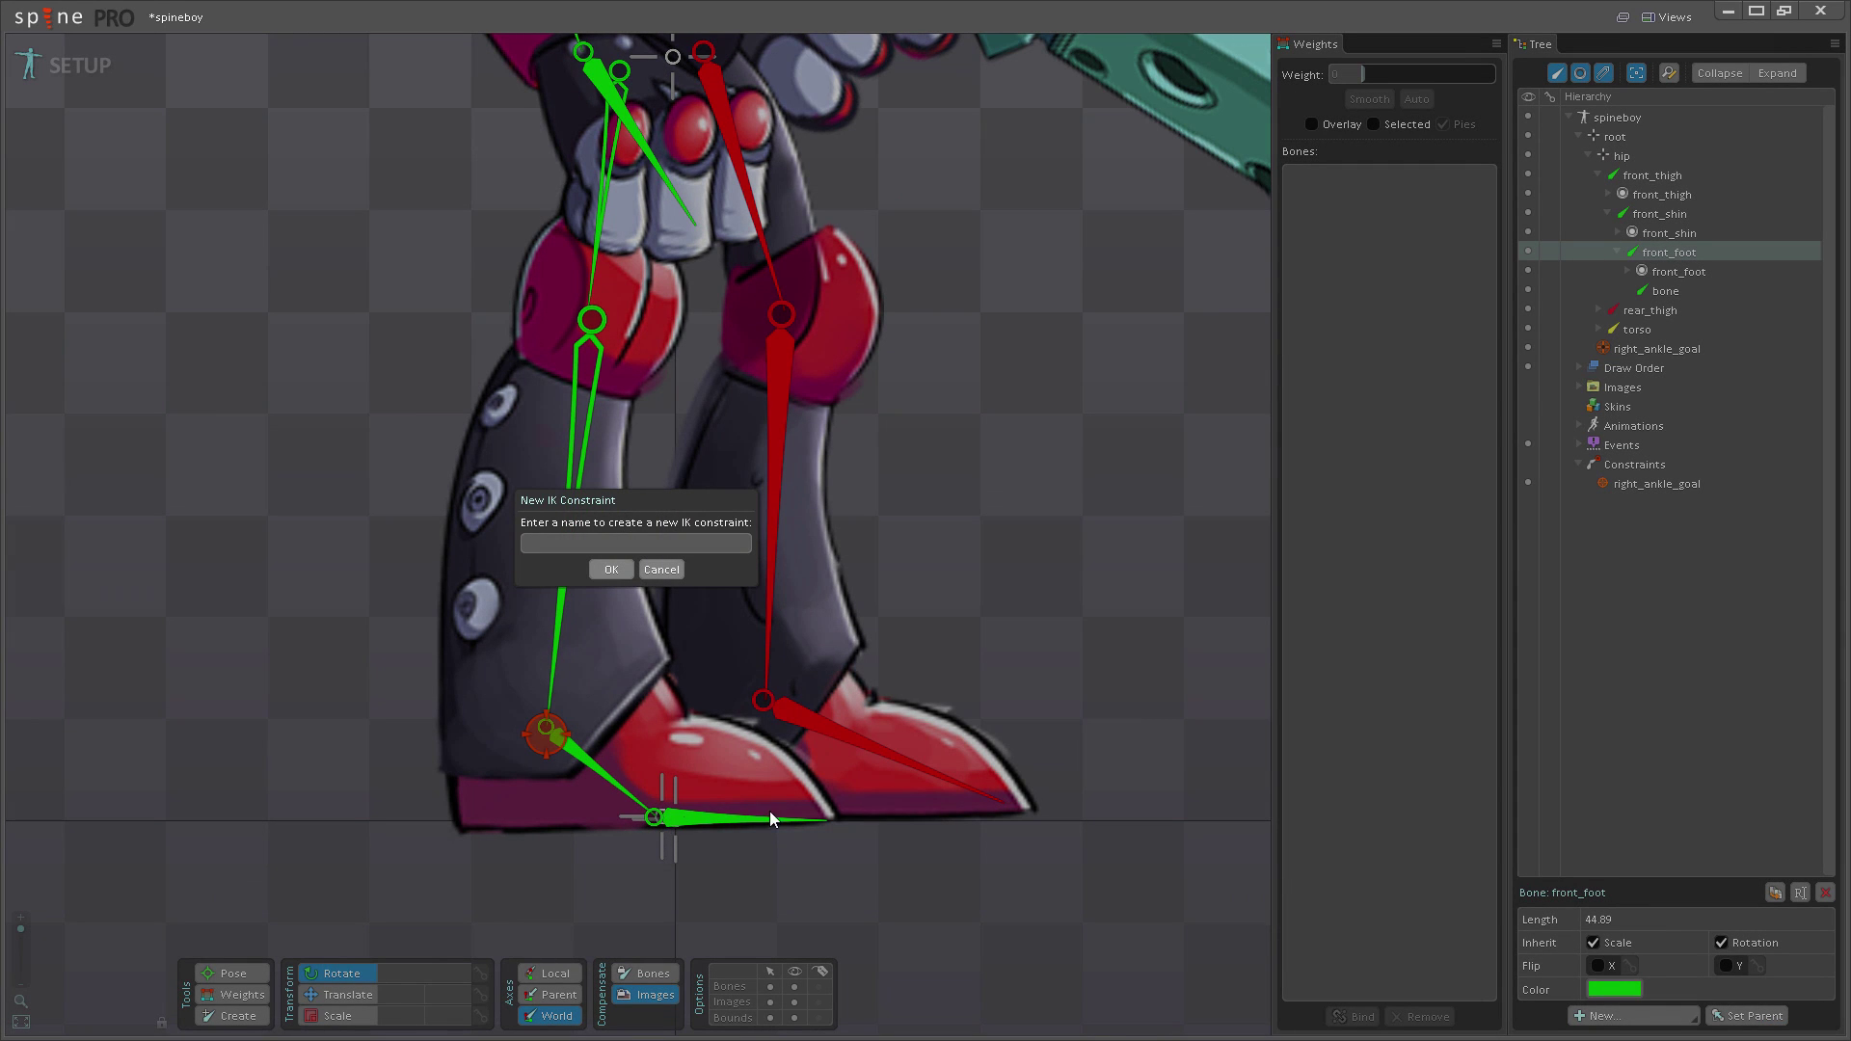
type("right_foot_goal")
key("Return")
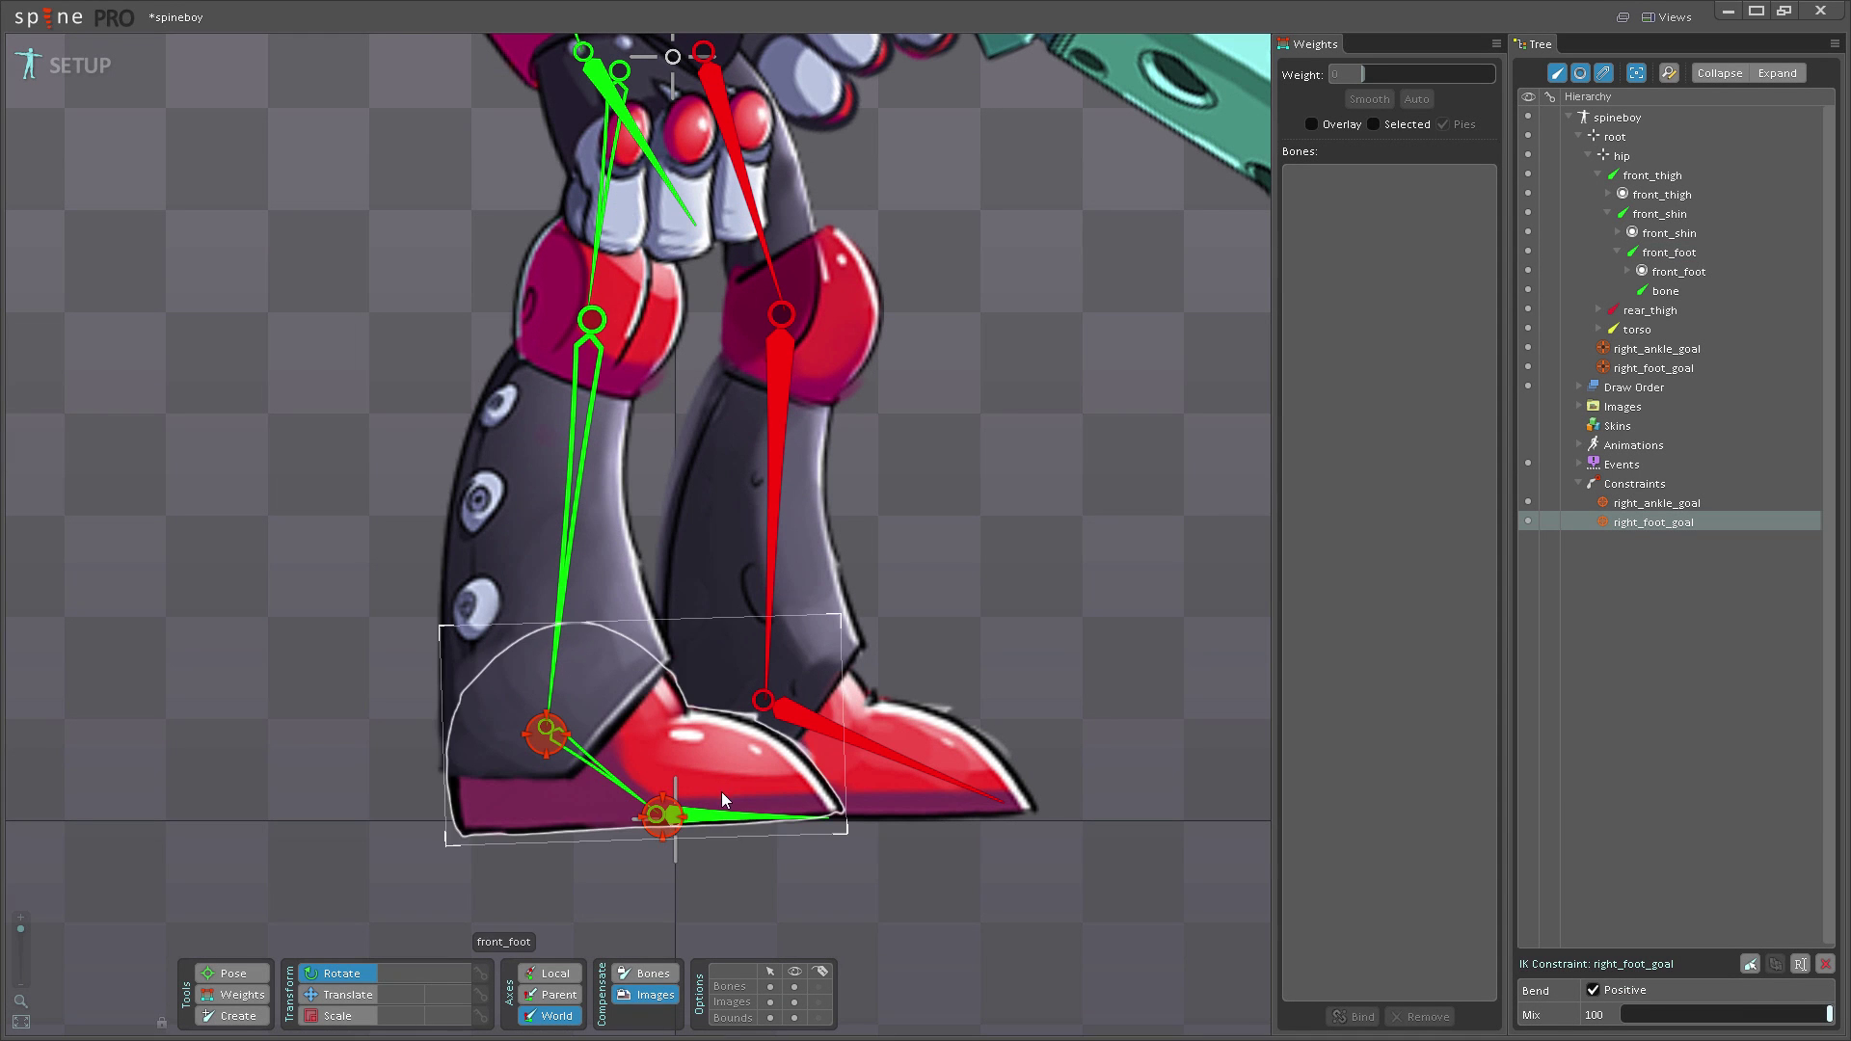
- Test the foot's IK response by translating right_foot_goal, and undo the trial move
left_click(659, 819)
key("v")
left_click_drag(1029, 918, 1020, 864)
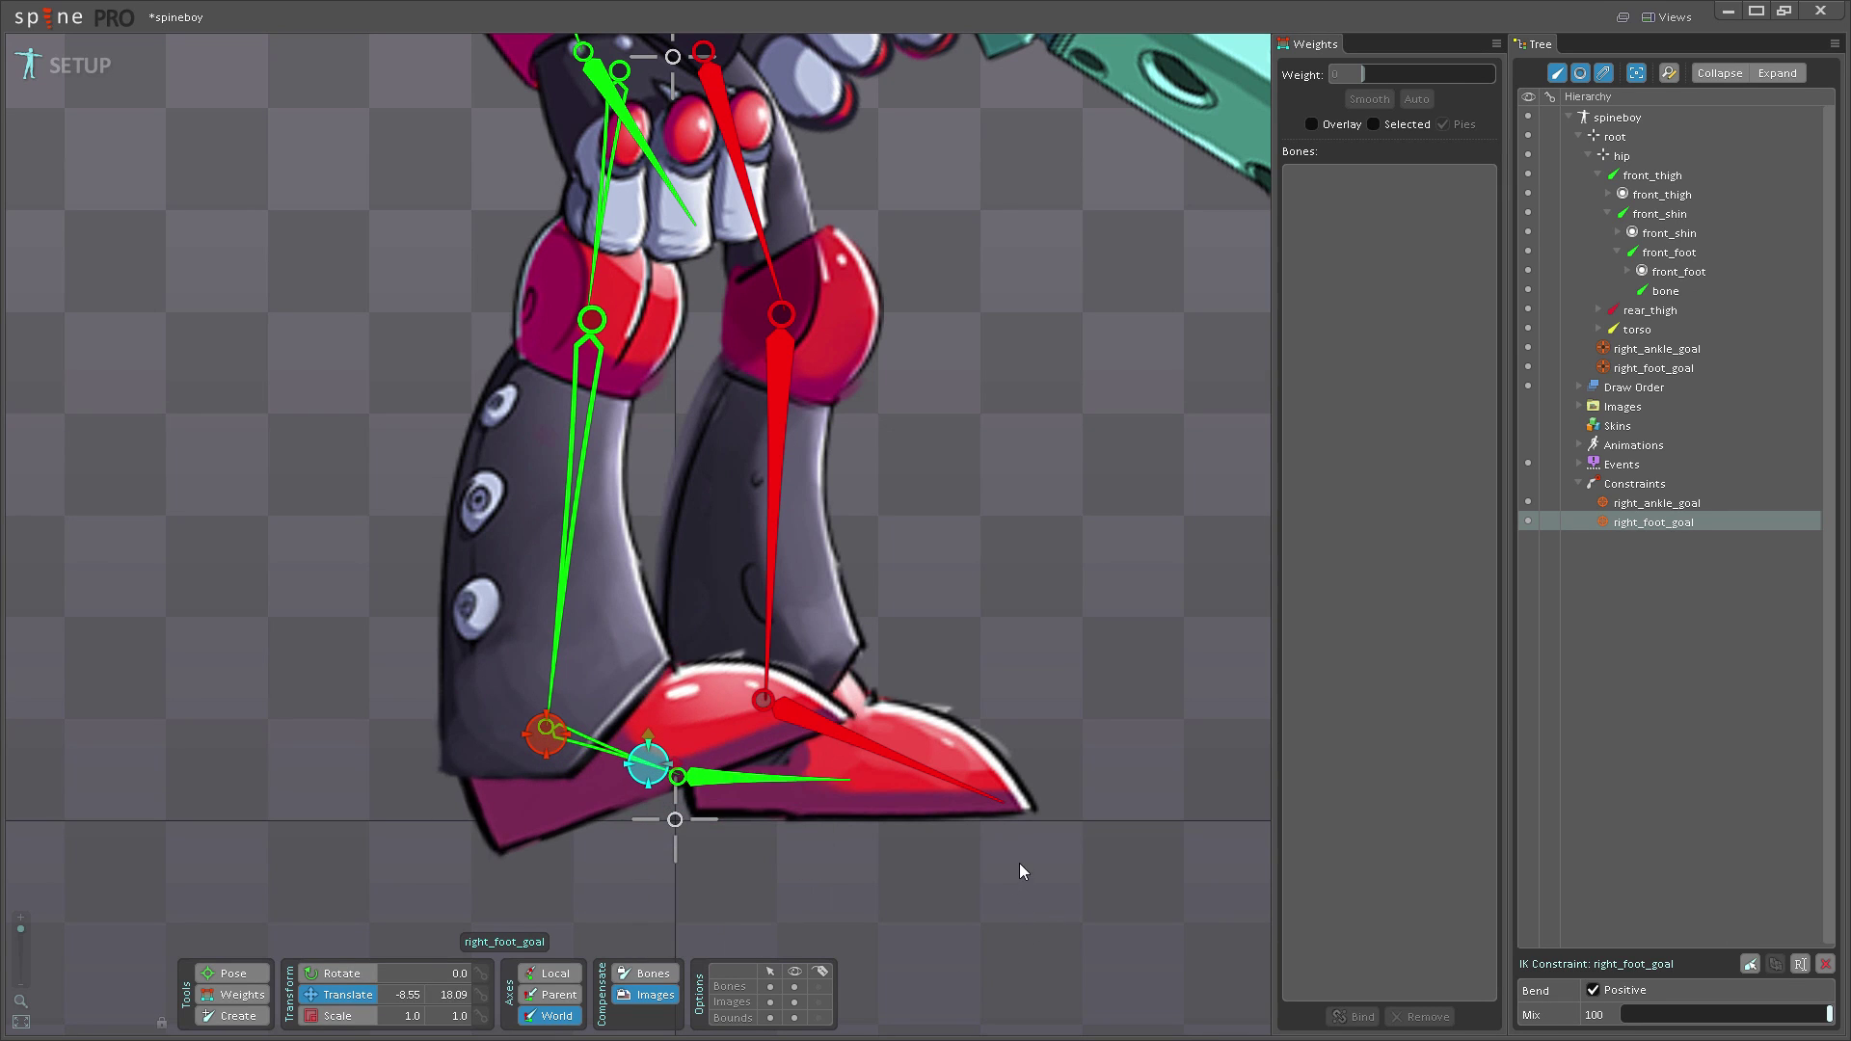
key("ctrl+z")
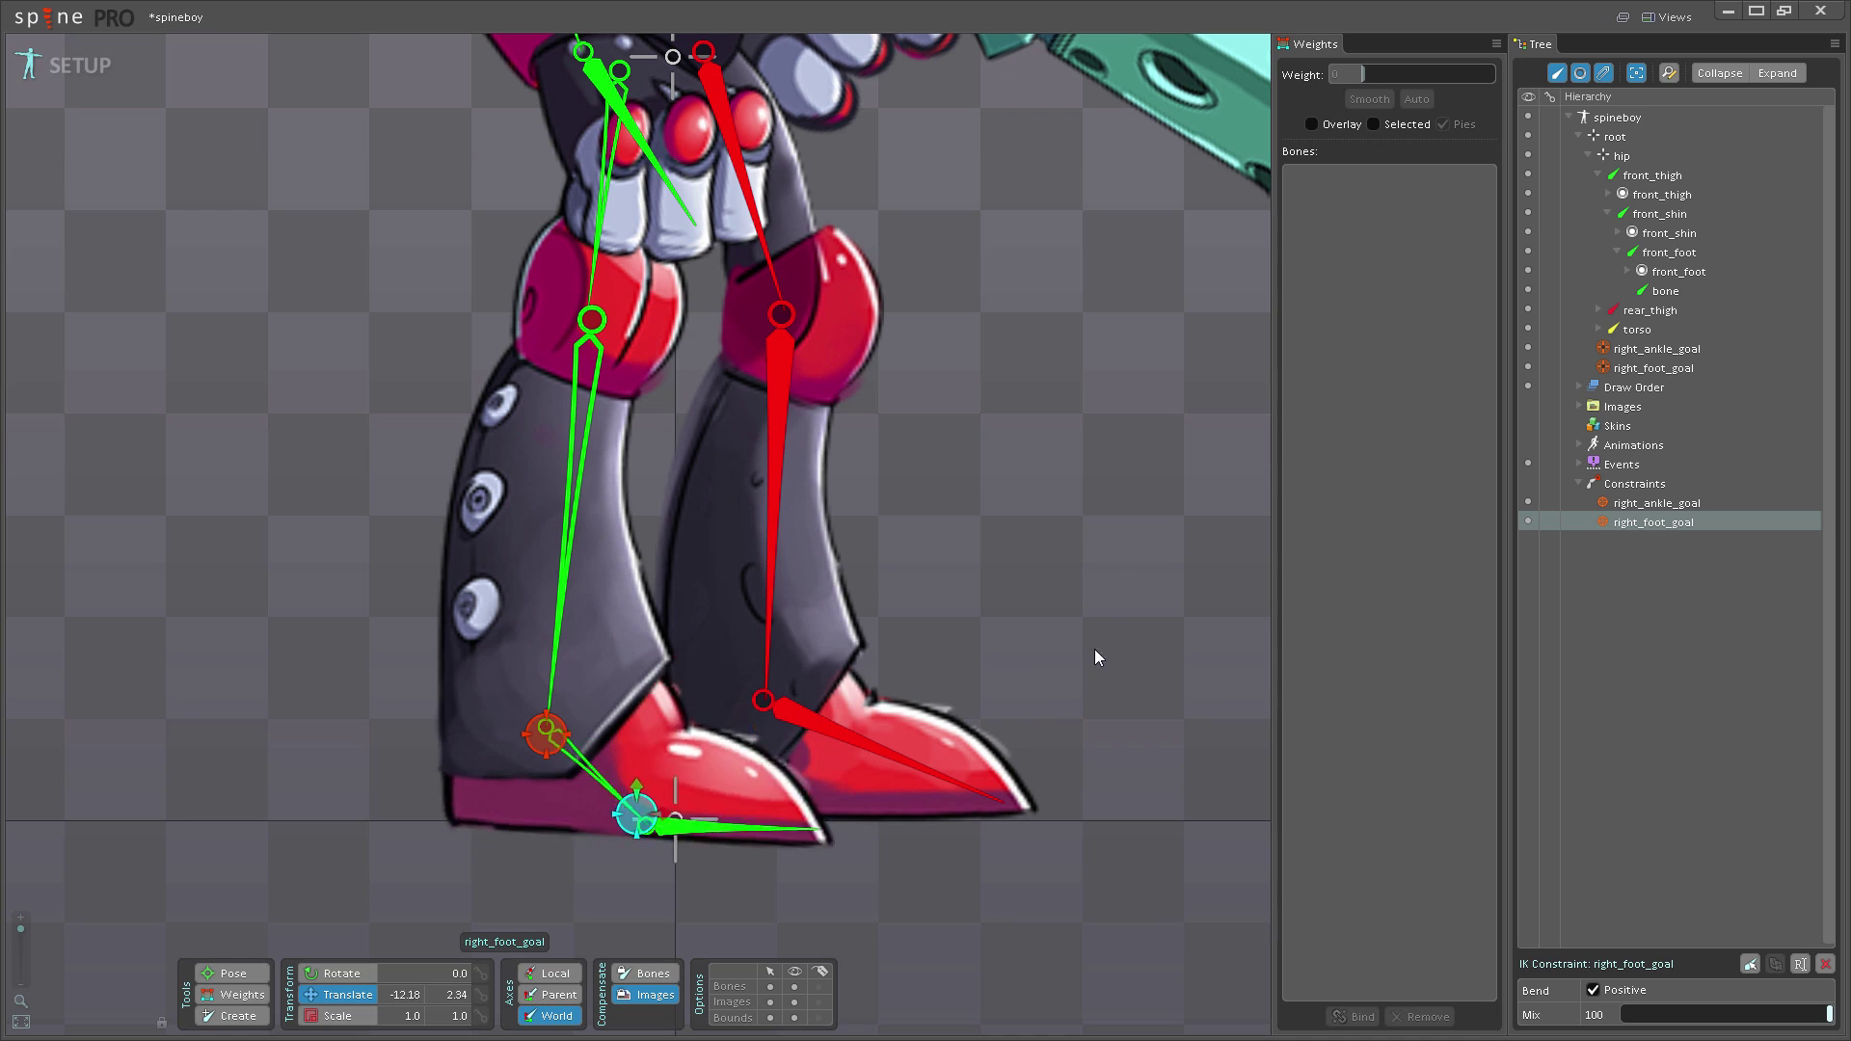
- Make right_ankle_goal a child of right_foot_goal in the skeleton hierarchy
key("ctrl+y")
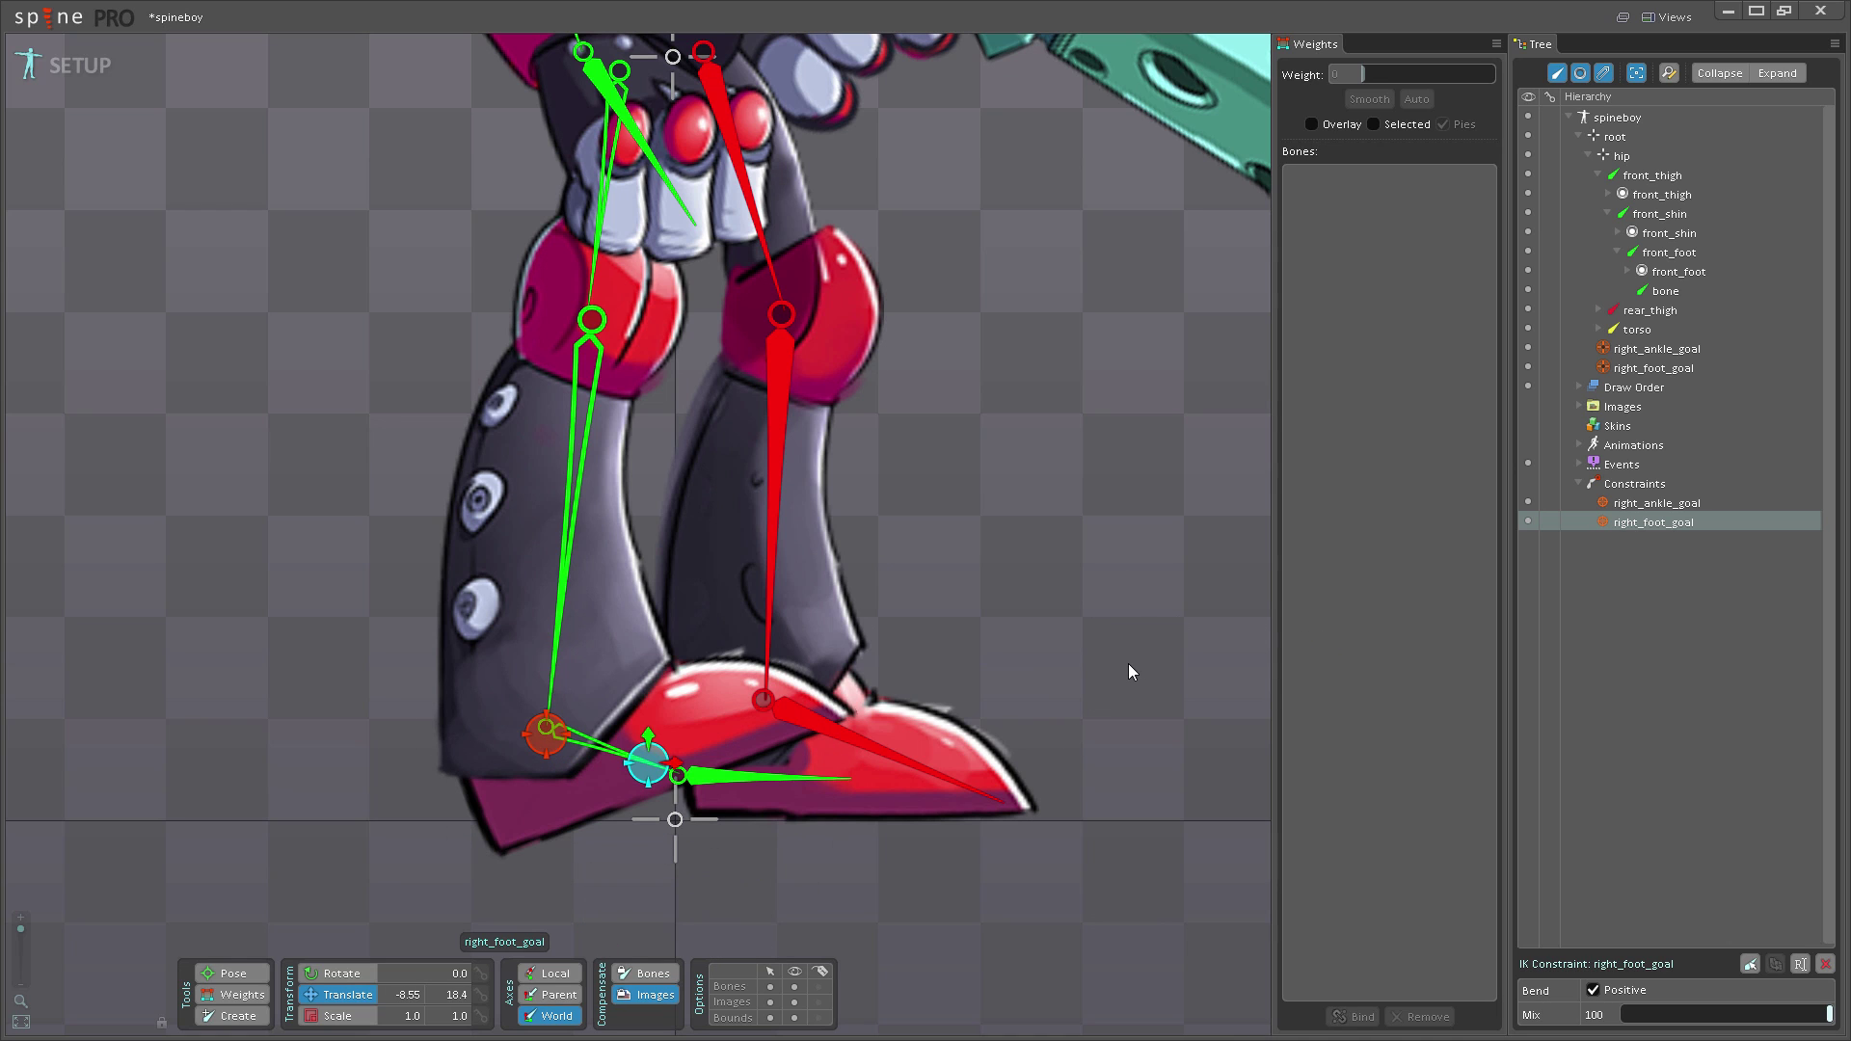
key("ctrl+z")
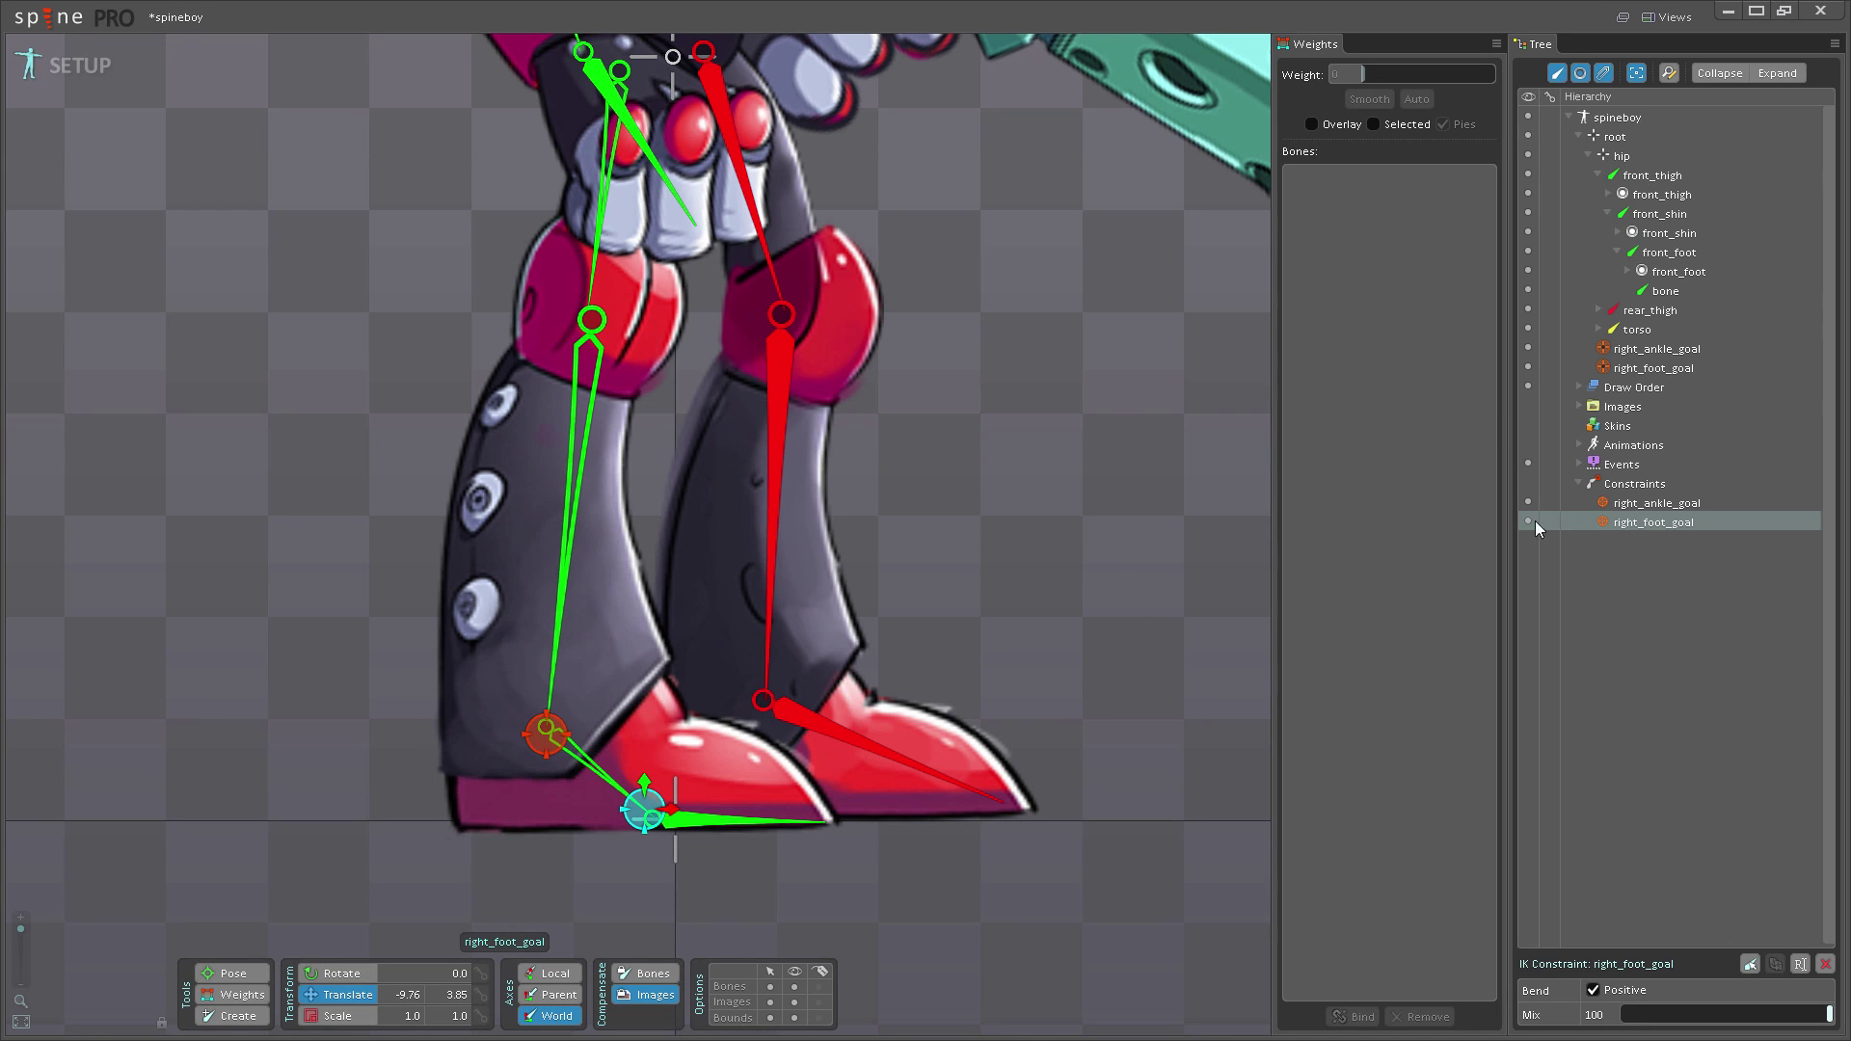
left_click(1668, 349)
left_click_drag(1689, 368, 1689, 368)
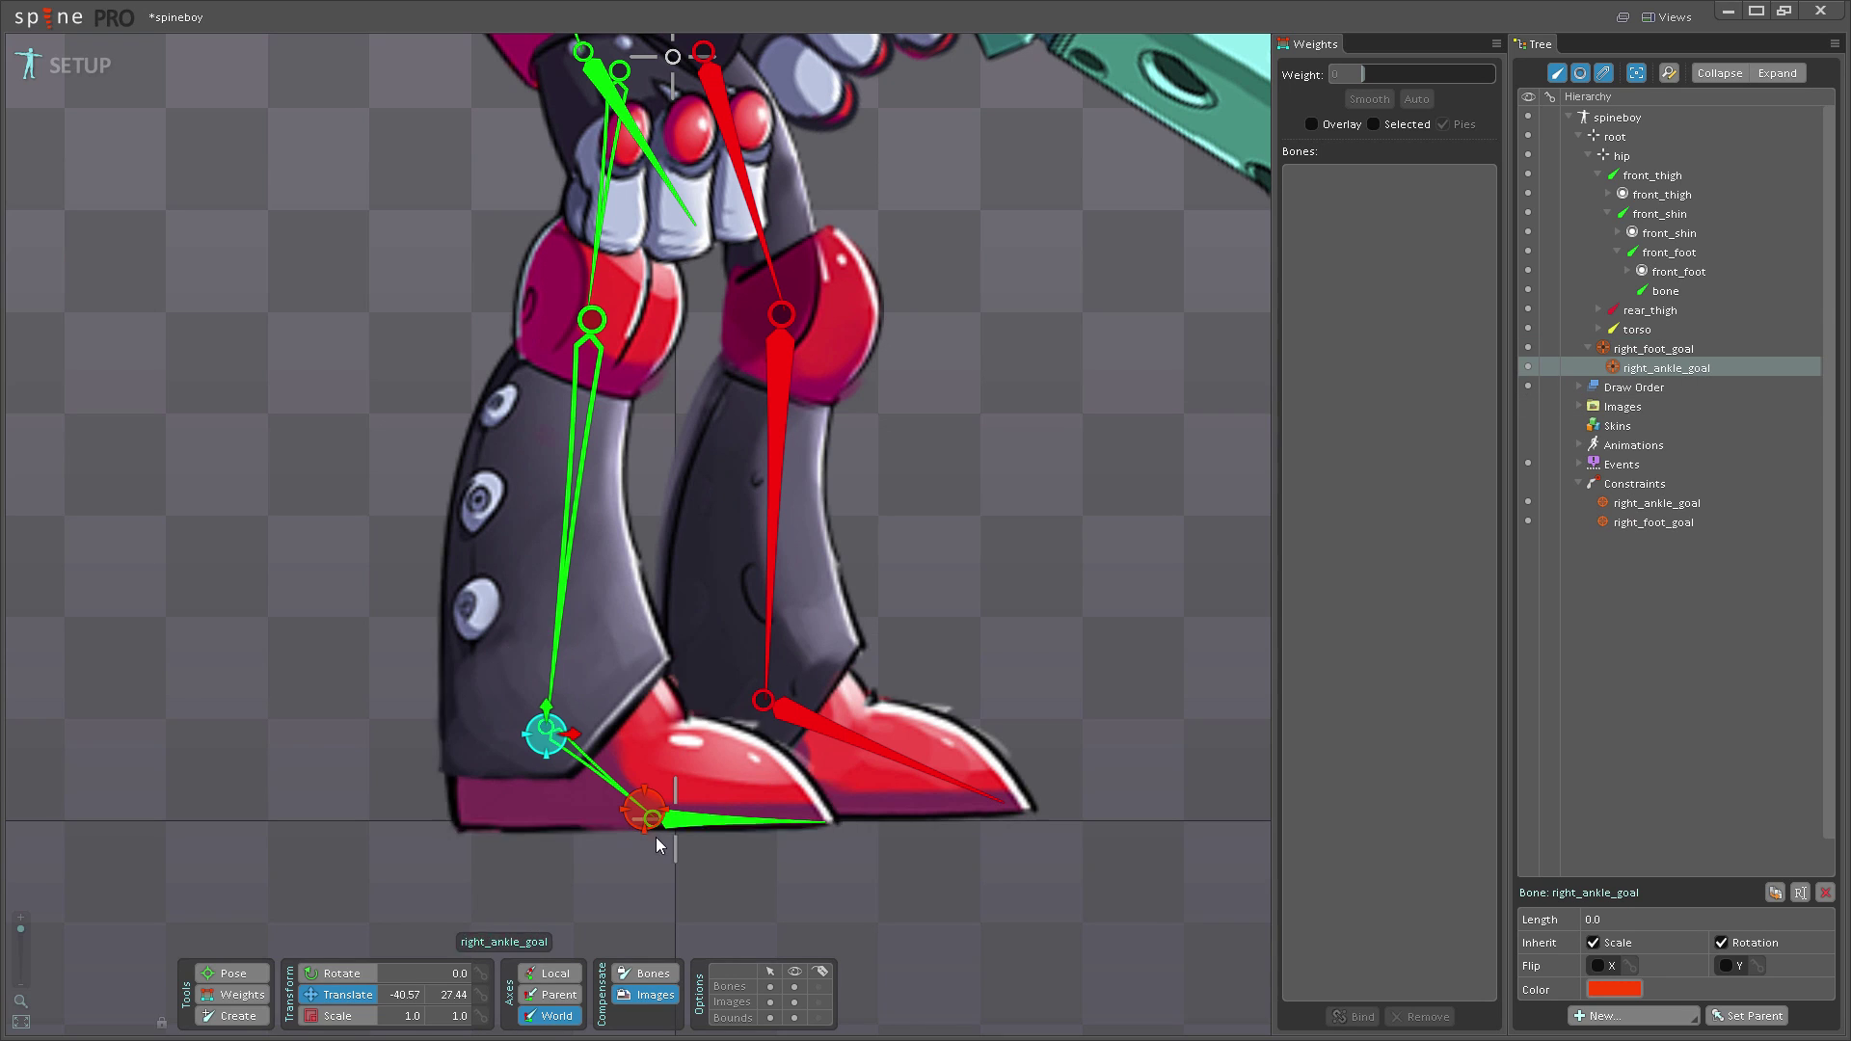
- Test the foot's response by moving and rotating right_foot_goal, and undo the trial changes
left_click(646, 812)
mouse_move(903, 891)
left_mouse_down()
mouse_move(930, 823)
mouse_move(869, 890)
left_mouse_up()
key("ctrl+z")
key("c")
left_click_drag(1200, 591, 1126, 776)
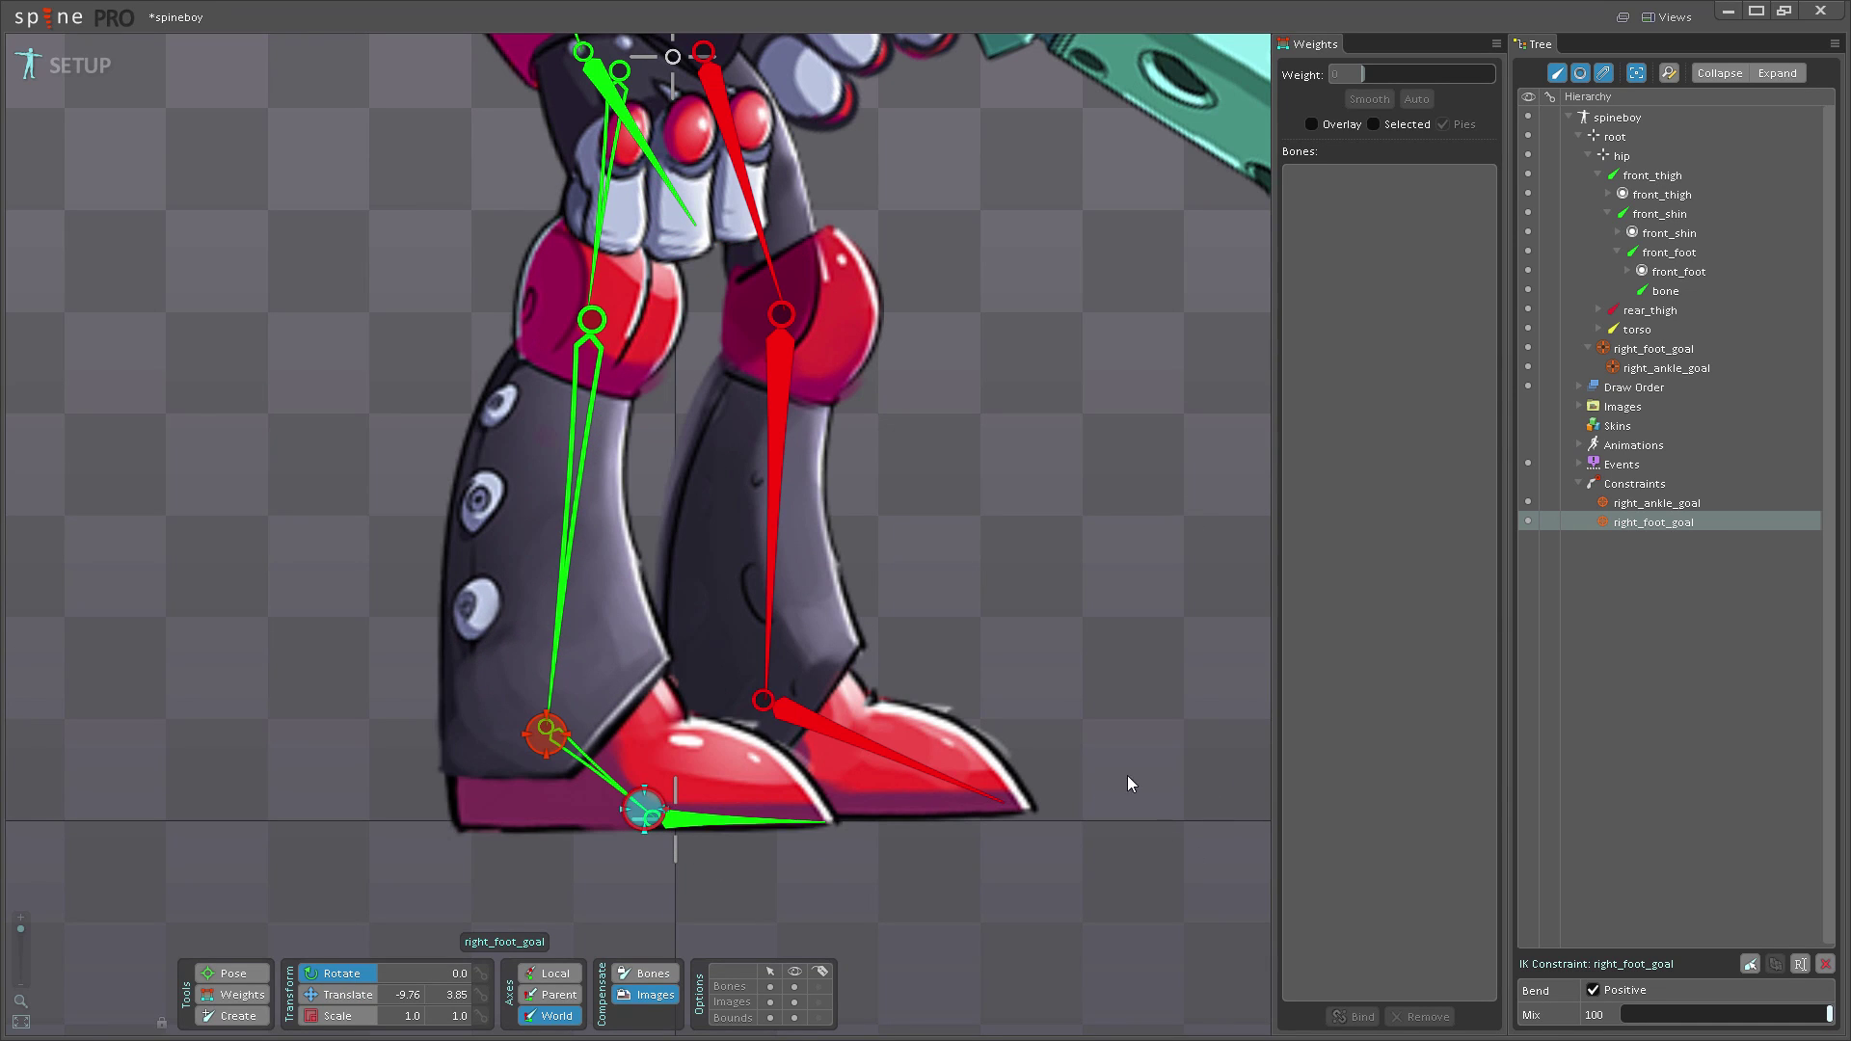
- Move right_foot_goal to about -7.94, 0.82 at the toe bone's origin, with bone compensation on instead of image compensation
left_click_drag(956, 910, 958, 916)
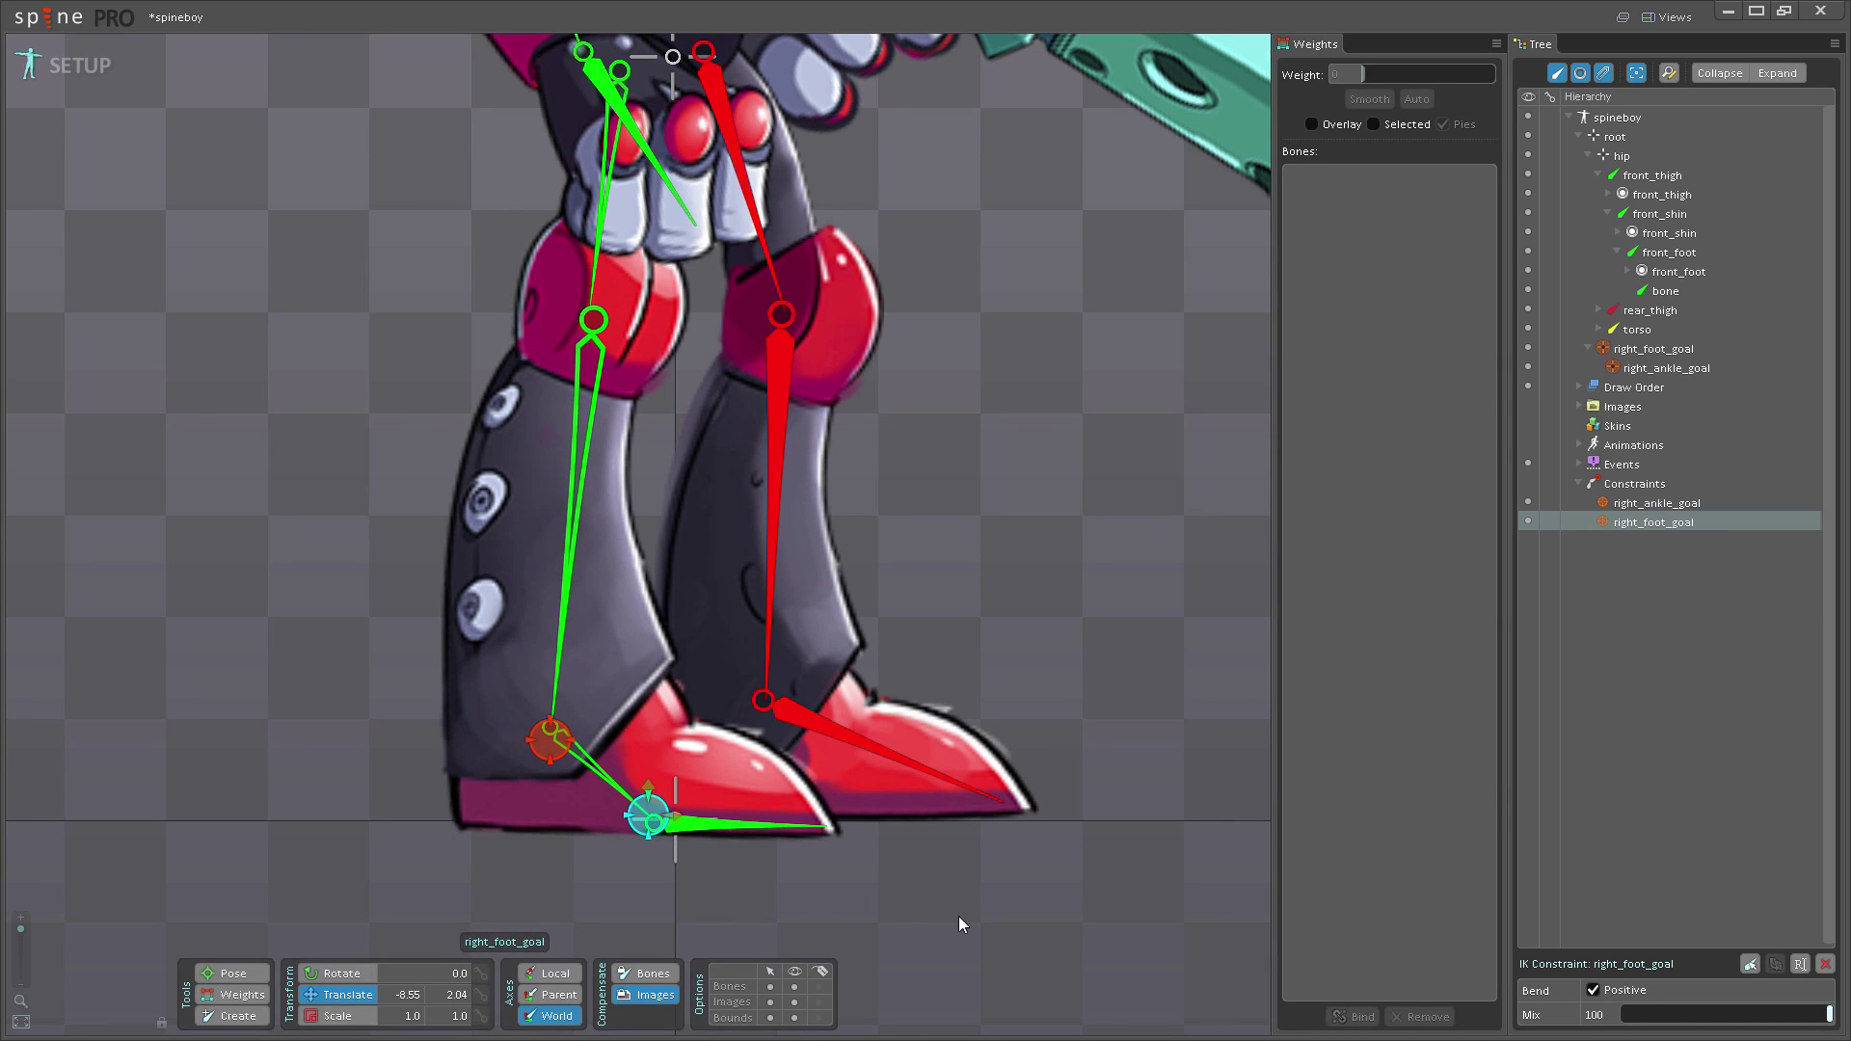
key("ctrl+z")
left_click(646, 1000)
left_click(657, 969)
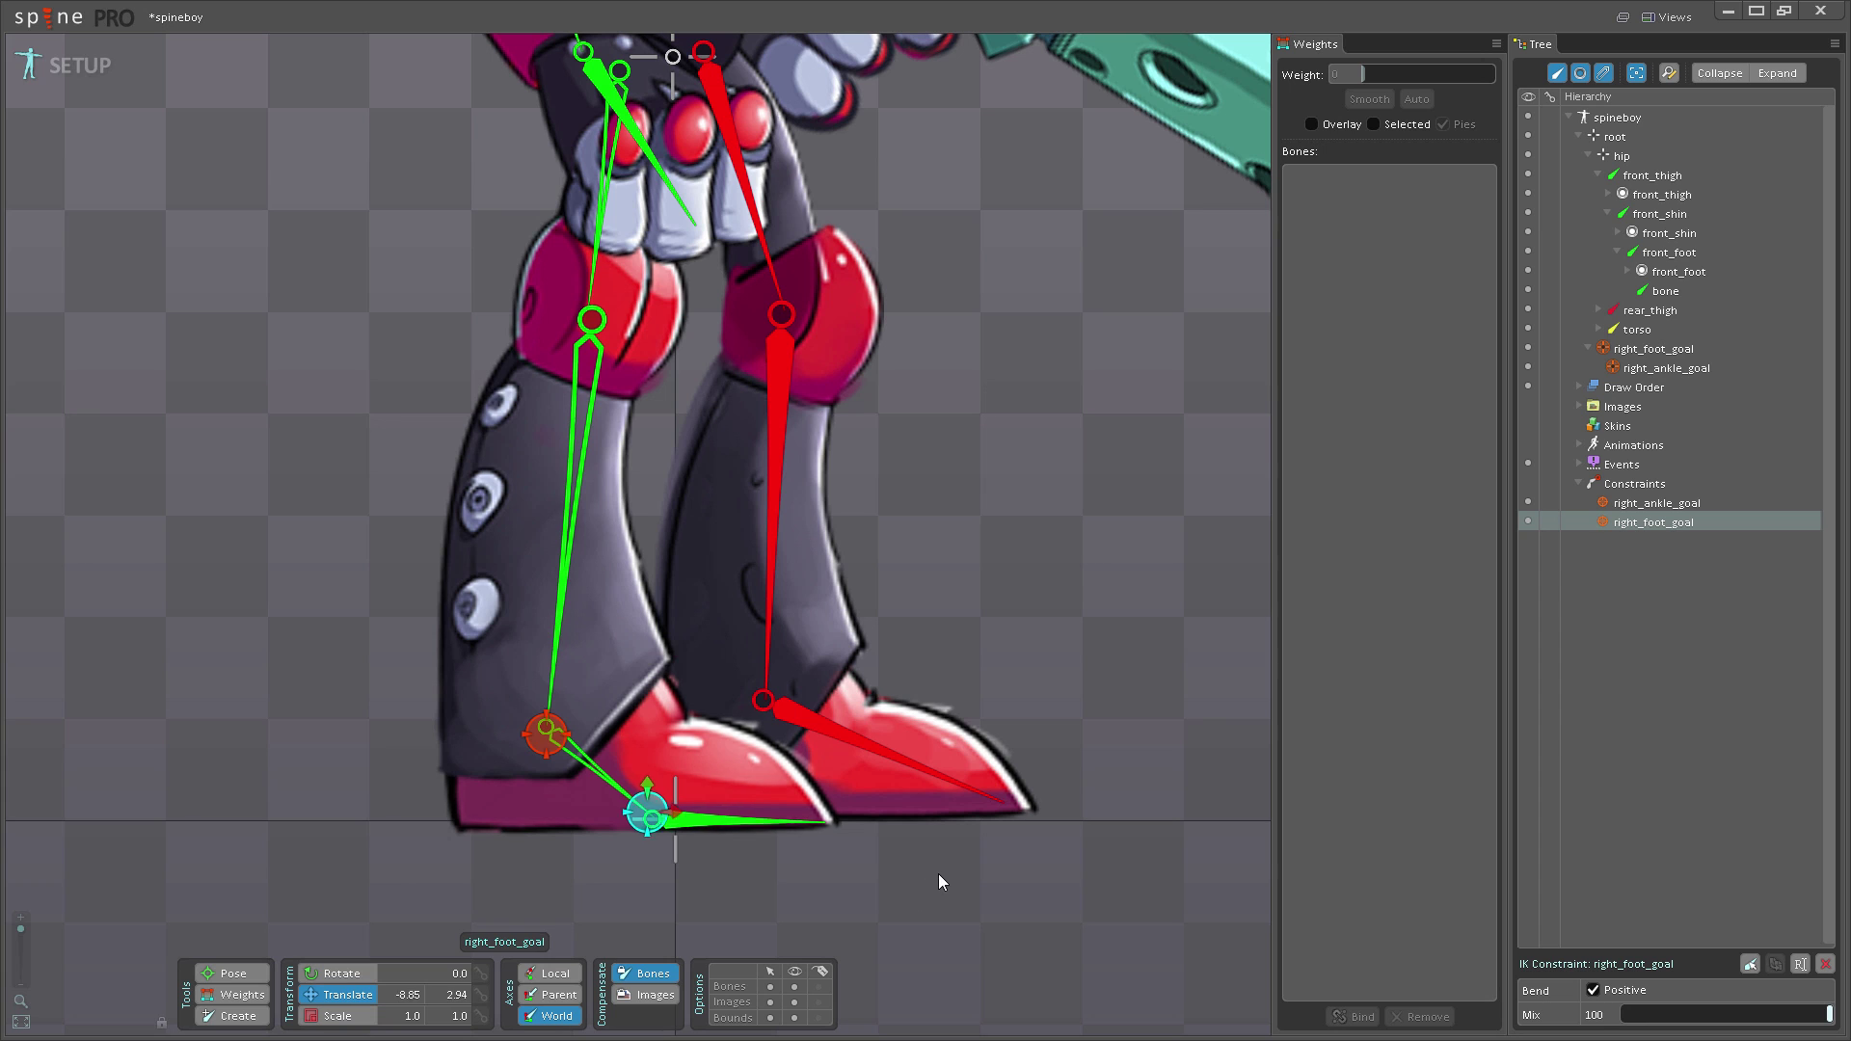
left_click_drag(939, 874, 940, 879)
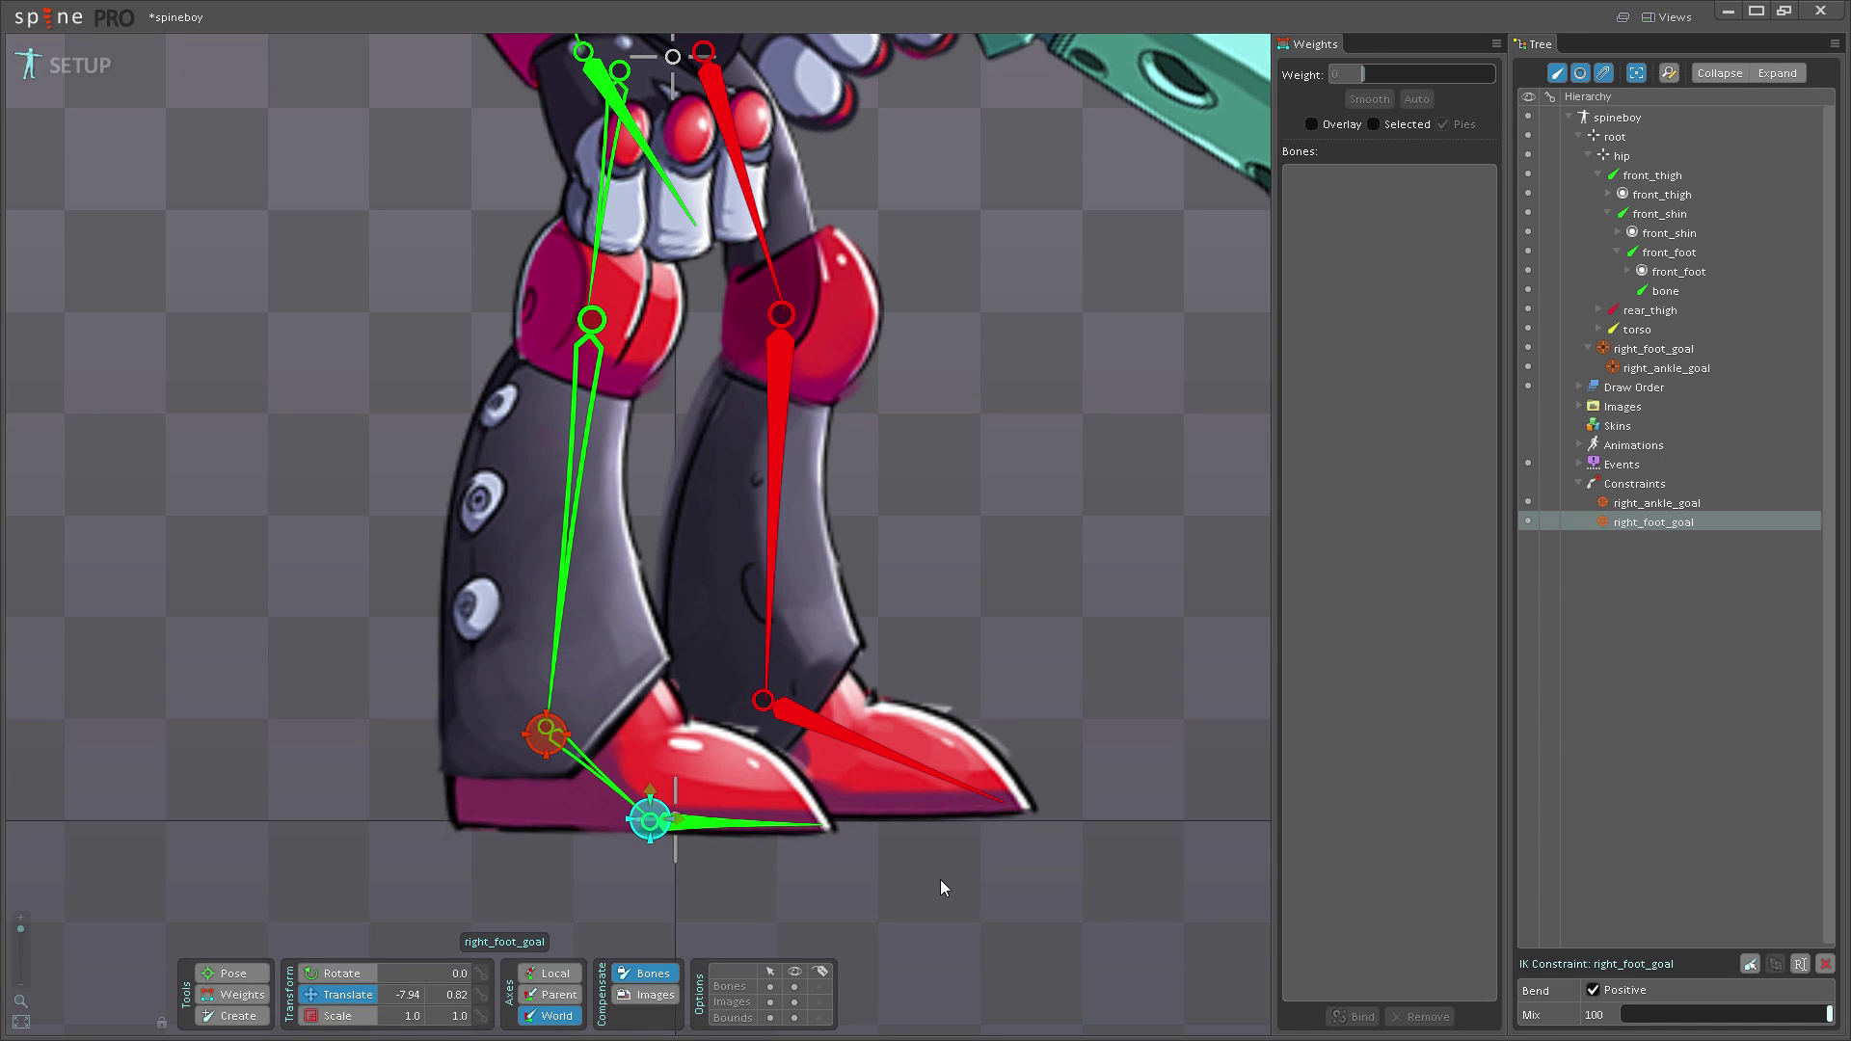
- Turn off bone compensation and test the foot's roll by rotating right_foot_goal, restoring its rotation to 0
left_click(657, 972)
key("c")
left_click_drag(1235, 648, 733, 937)
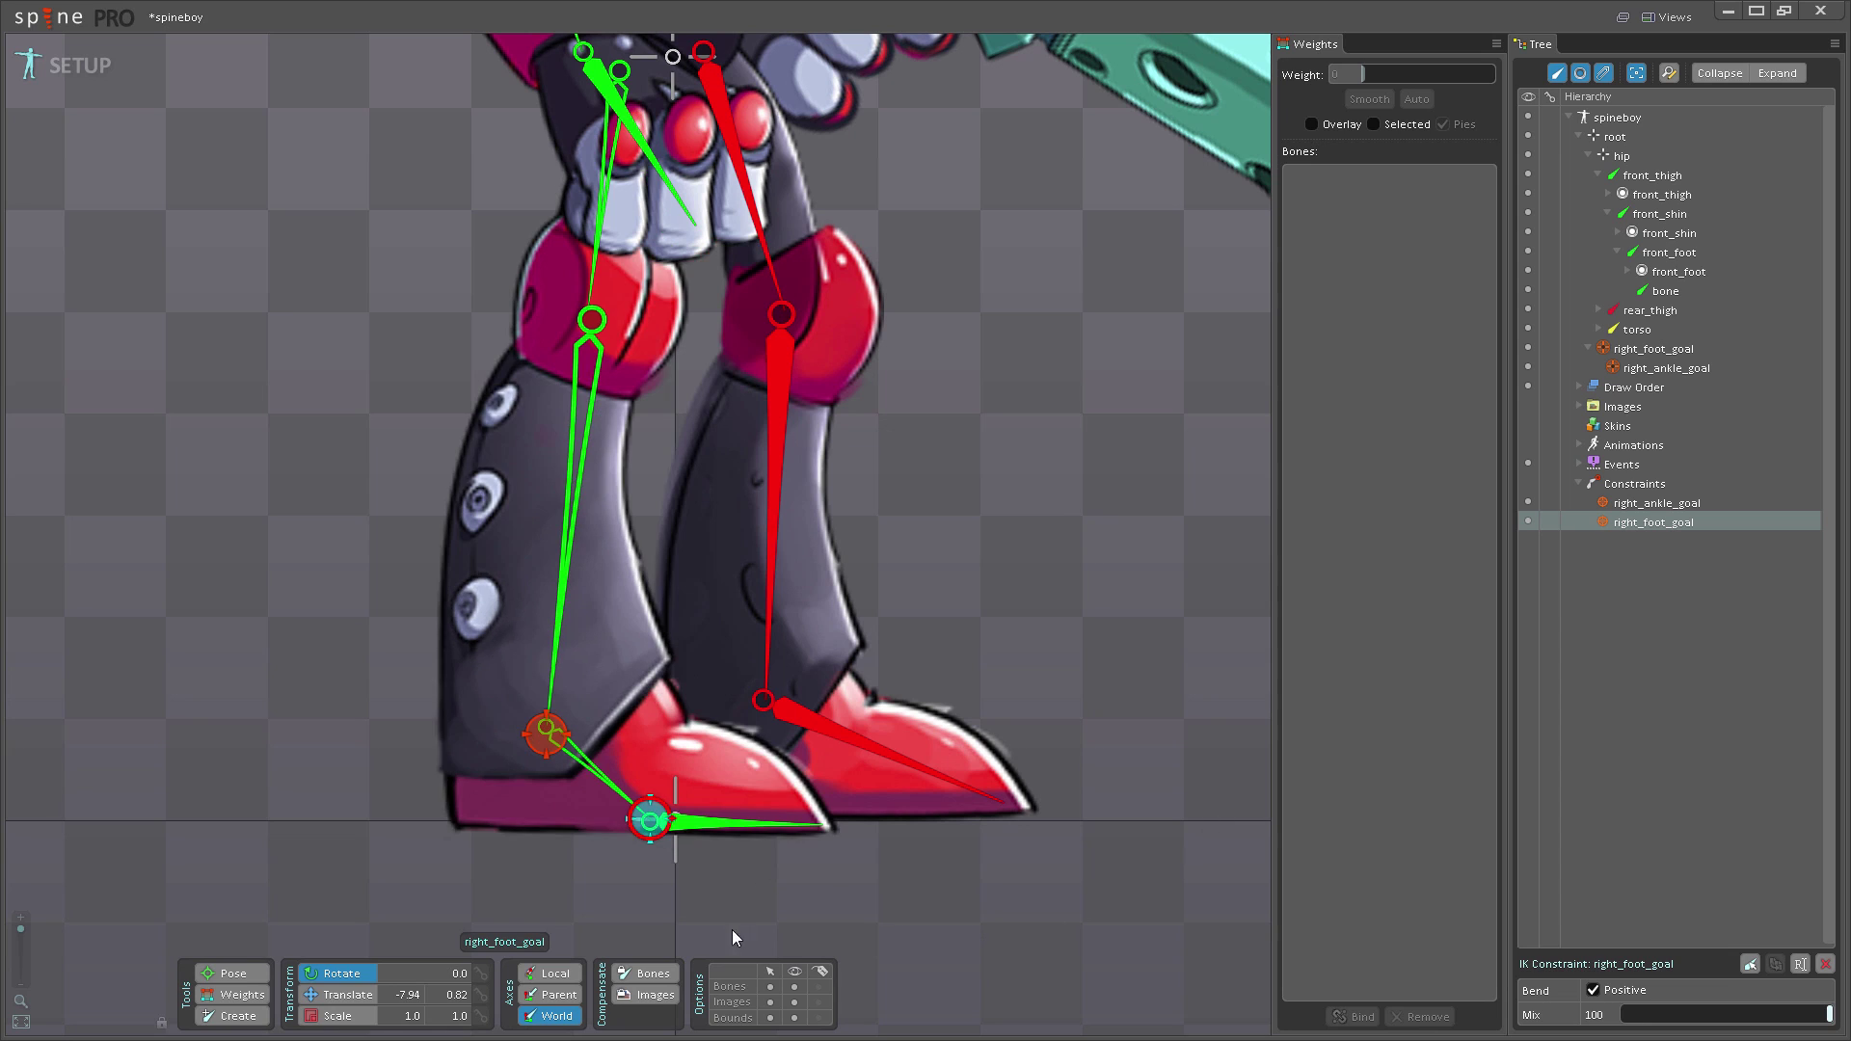
- Convert the front_foot image attachment to a mesh and open it for mesh editing
left_click(649, 752)
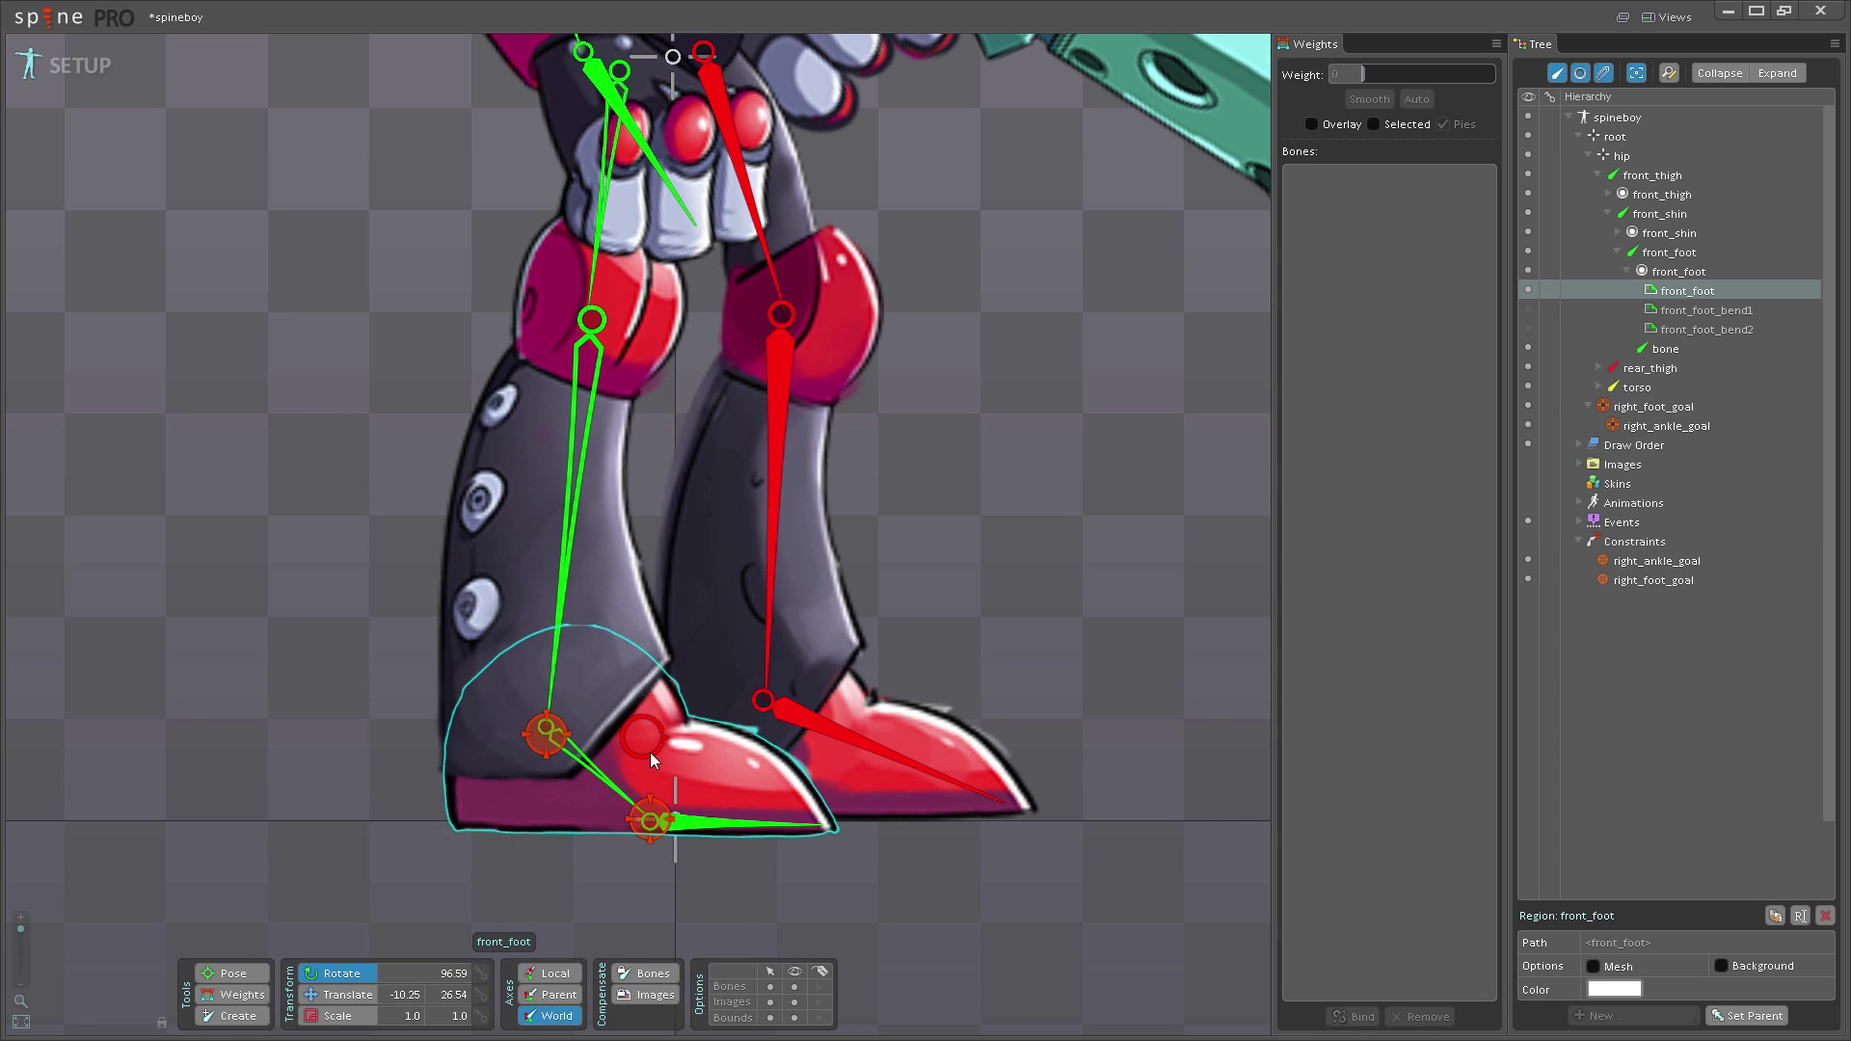
left_click(1593, 967)
left_click(1613, 991)
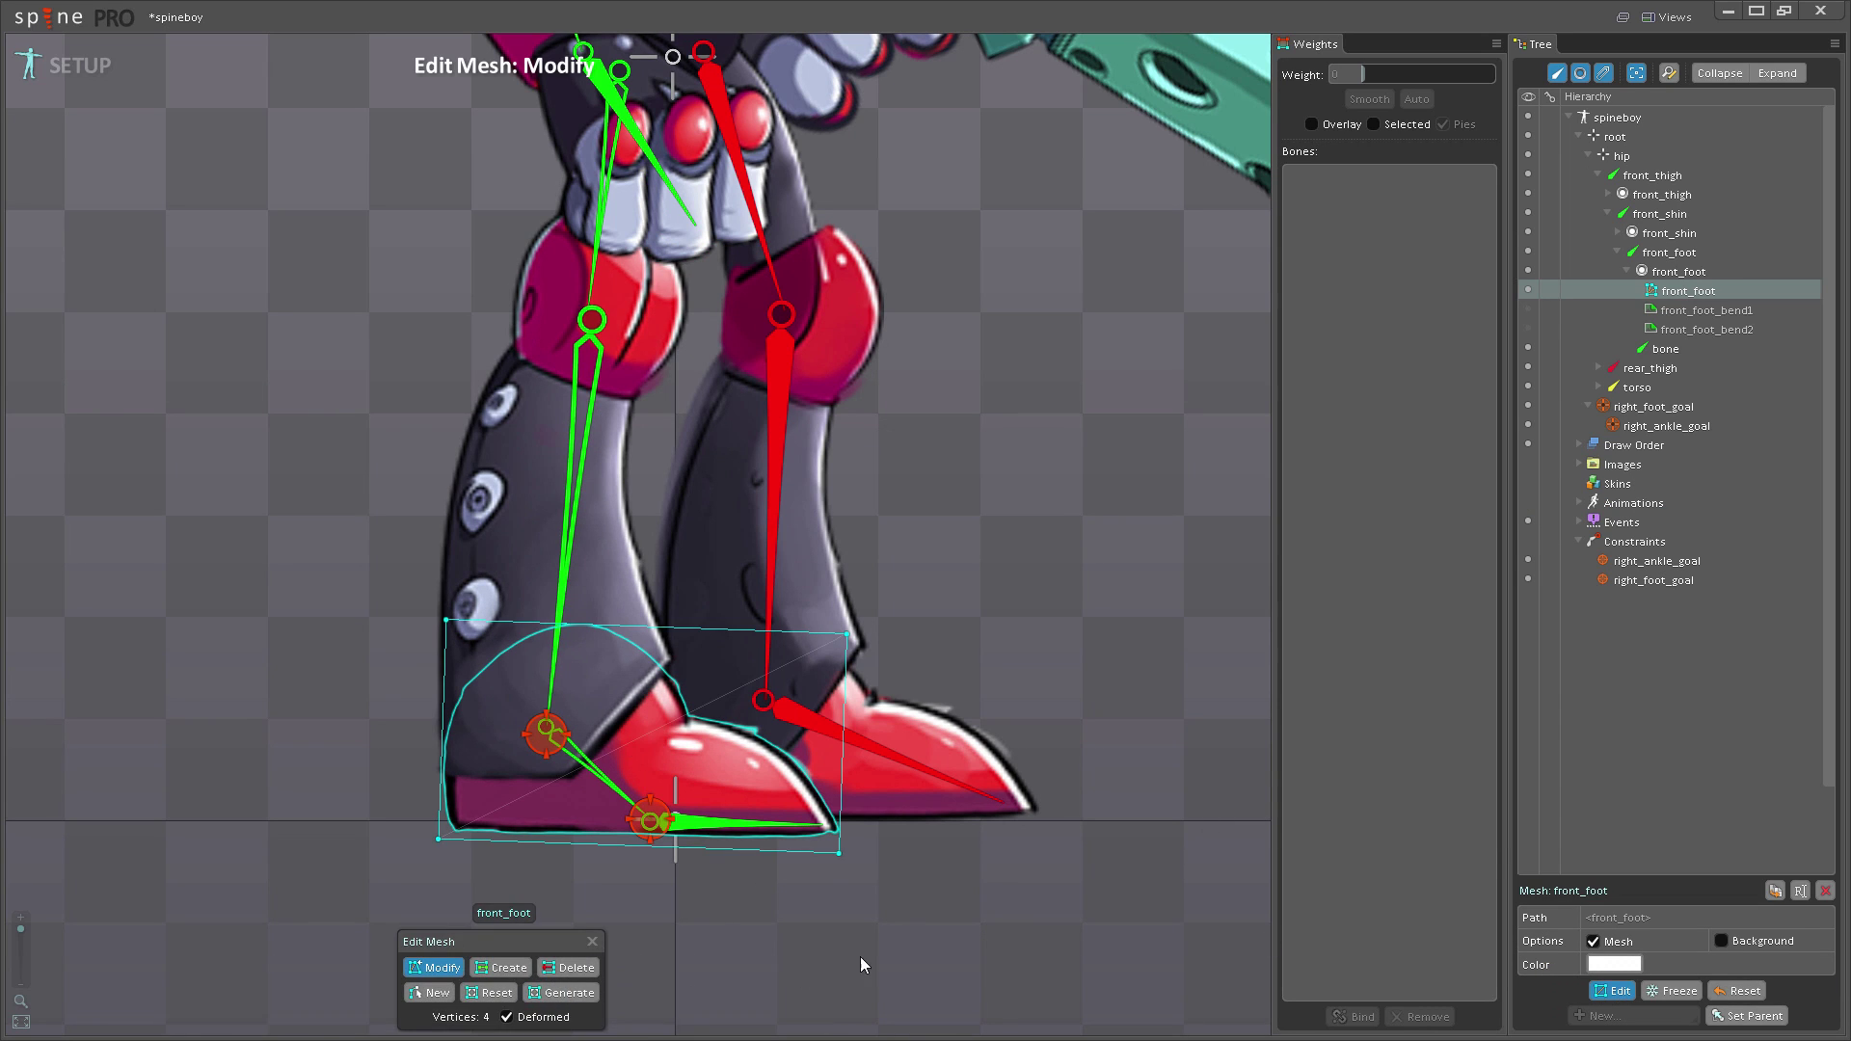
scroll(656, 940, "up", 4)
- Add vertices around the front_foot mesh outline and connect edges across the foot between the instep and the sole
left_click(487, 968)
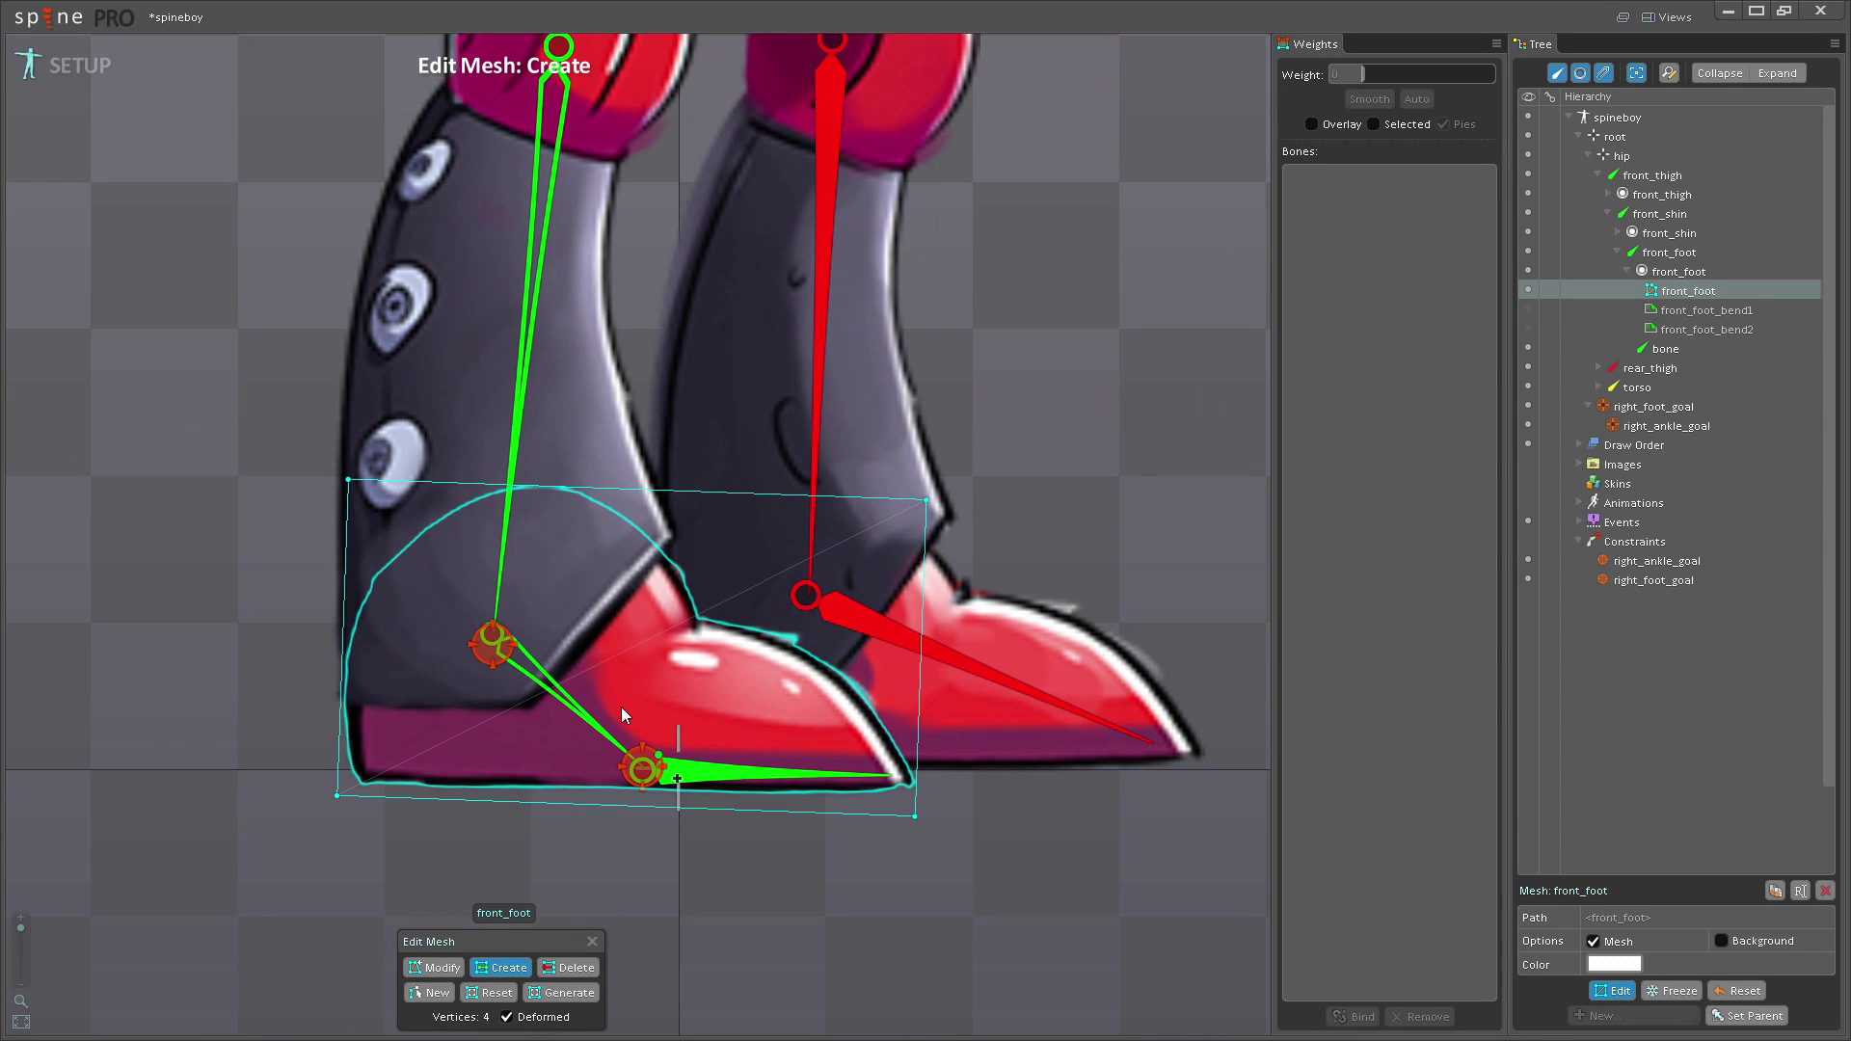
left_click(922, 687)
left_click_drag(921, 687, 643, 490)
left_click_drag(455, 484, 574, 628)
left_click_drag(714, 608, 765, 634)
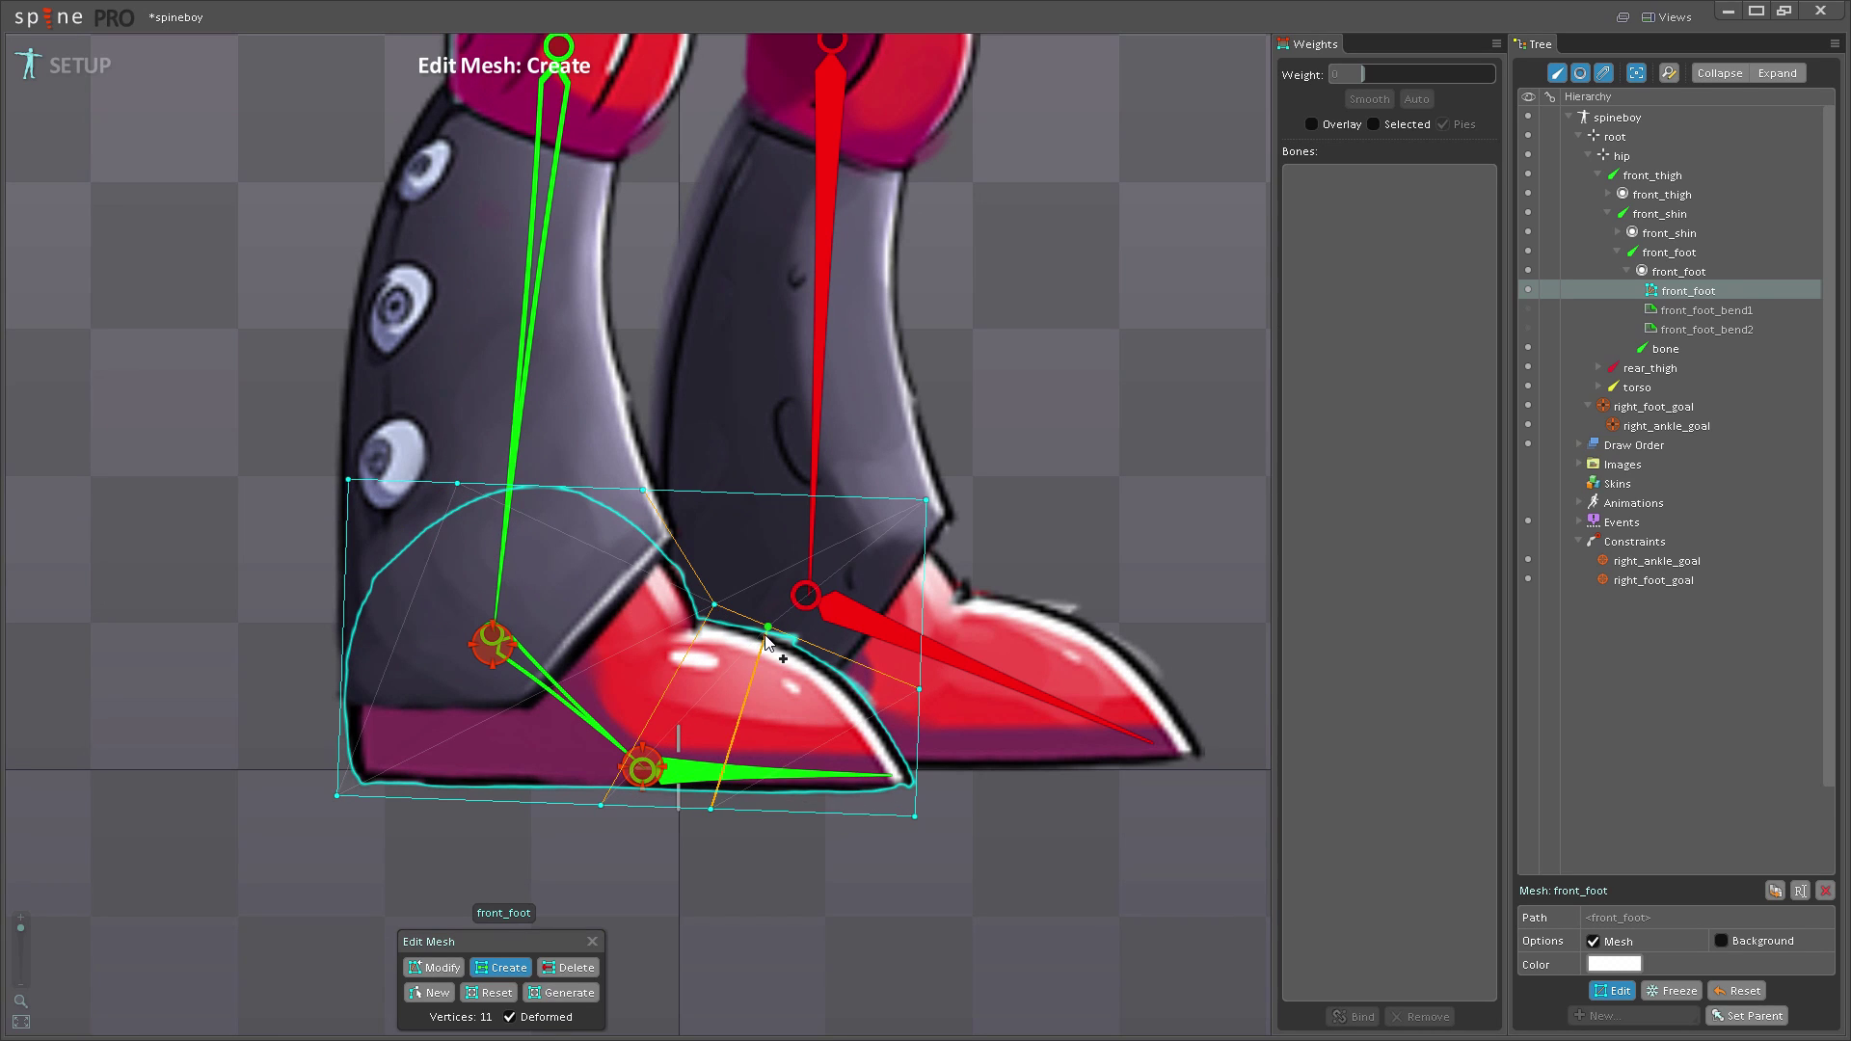
left_click(674, 540)
left_click_drag(488, 799, 675, 540)
- Trim the front_foot mesh by deleting its two upper corner vertices and adding a vertex on the heel-side edge, and finish mesh editing
left_click(569, 967)
left_click(926, 500)
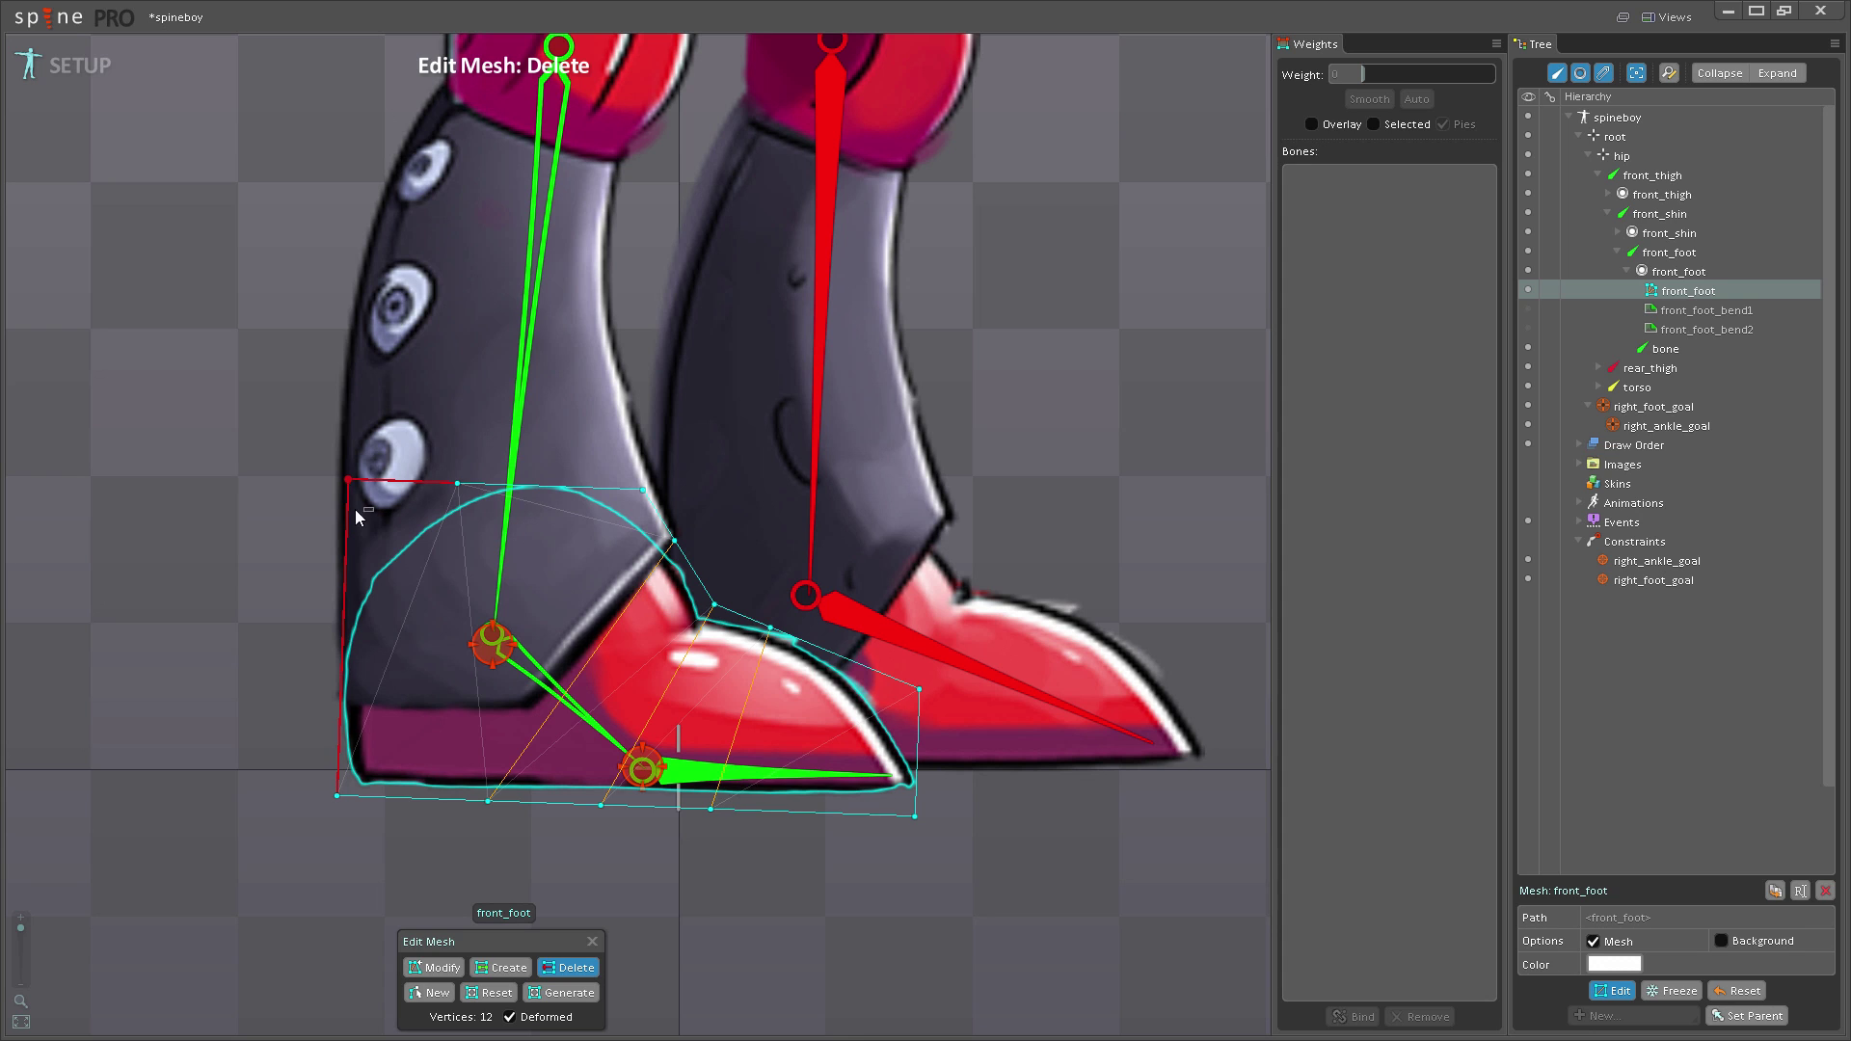
left_click(490, 969)
left_click(345, 579)
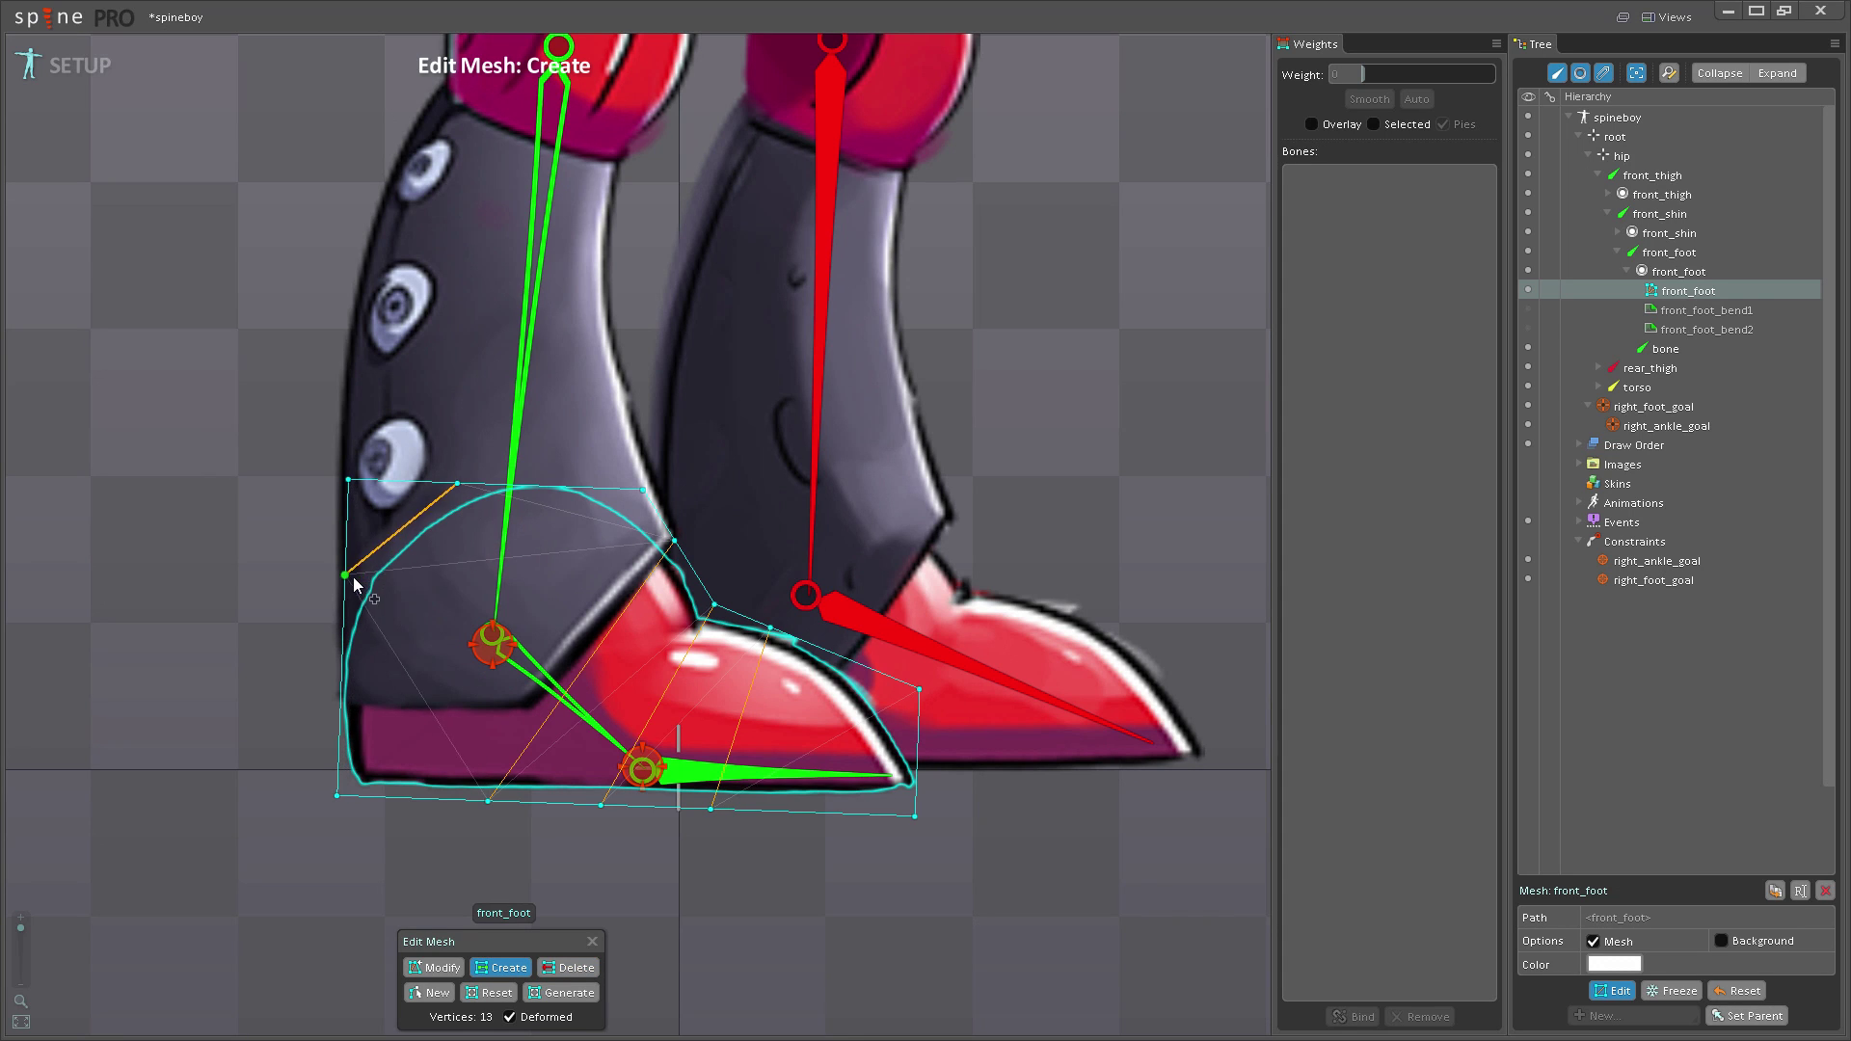
left_click(569, 967)
left_click(349, 480)
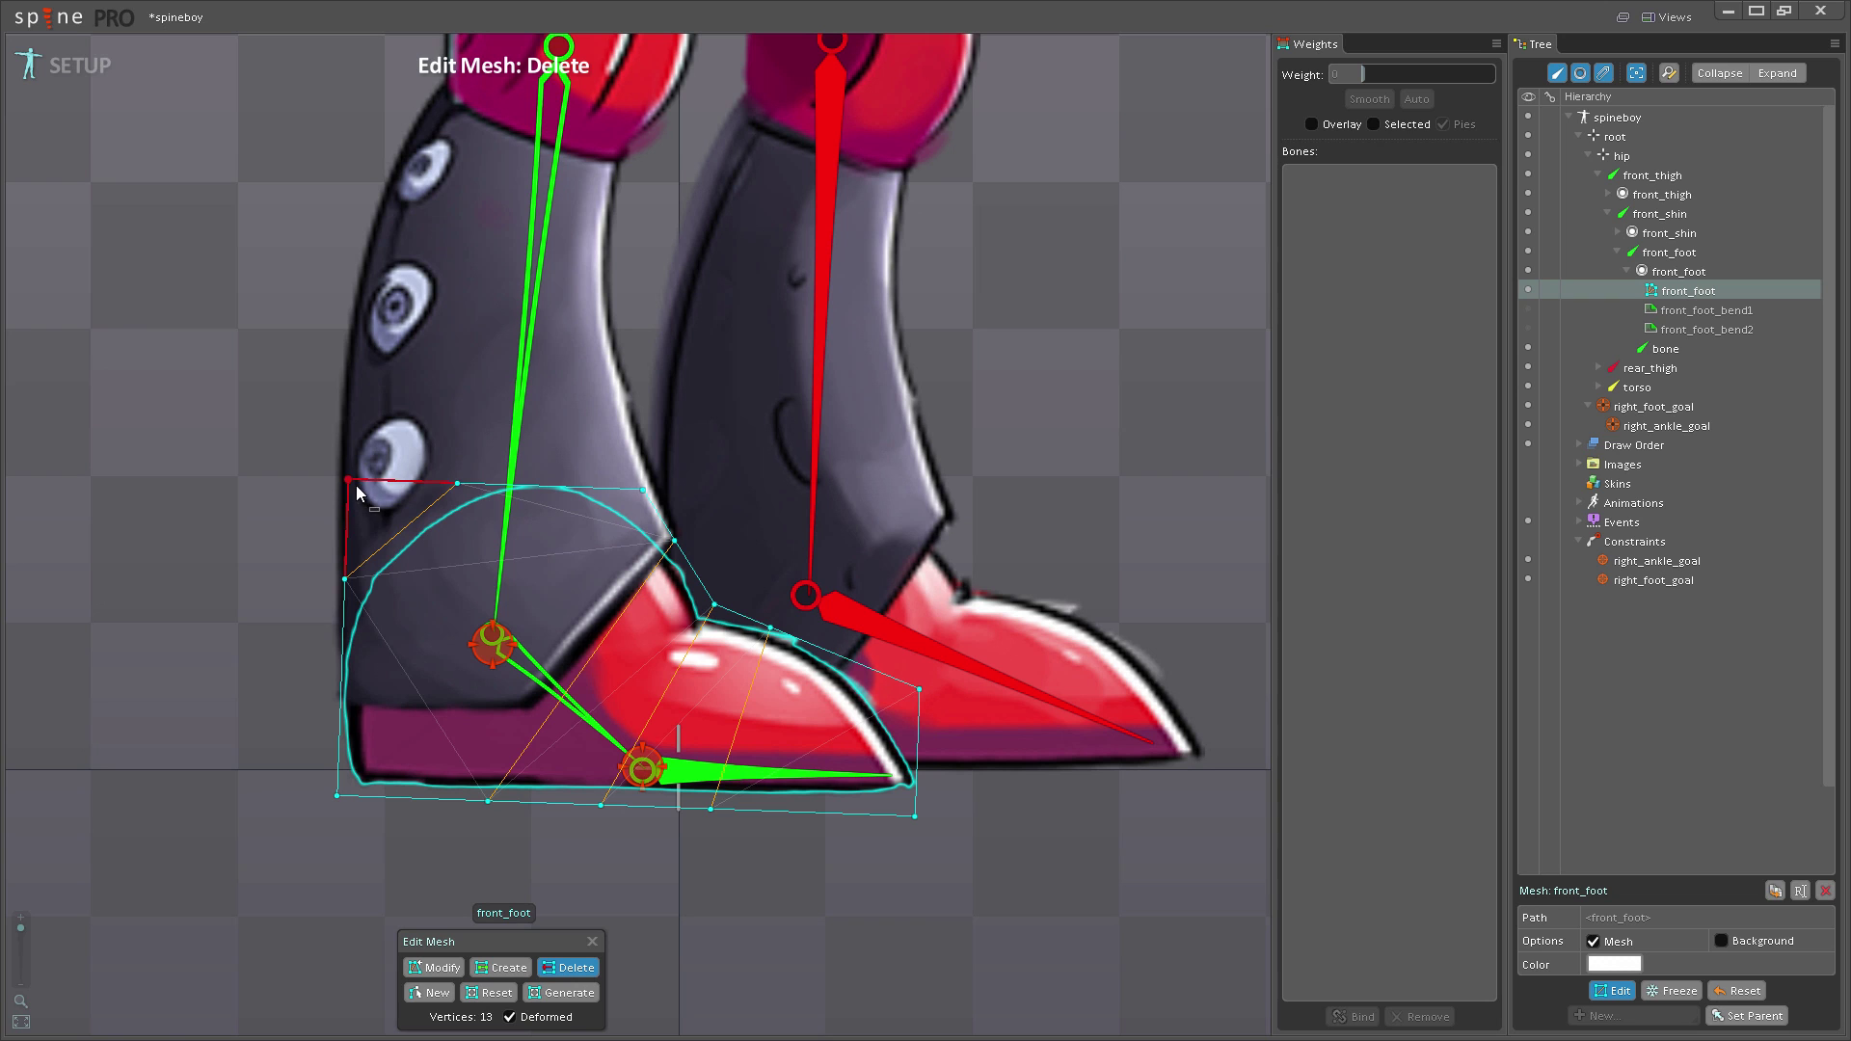
left_click(593, 941)
- Bind the front_foot mesh to the toe bone and the front_foot bone
scroll(835, 912, "down", 1)
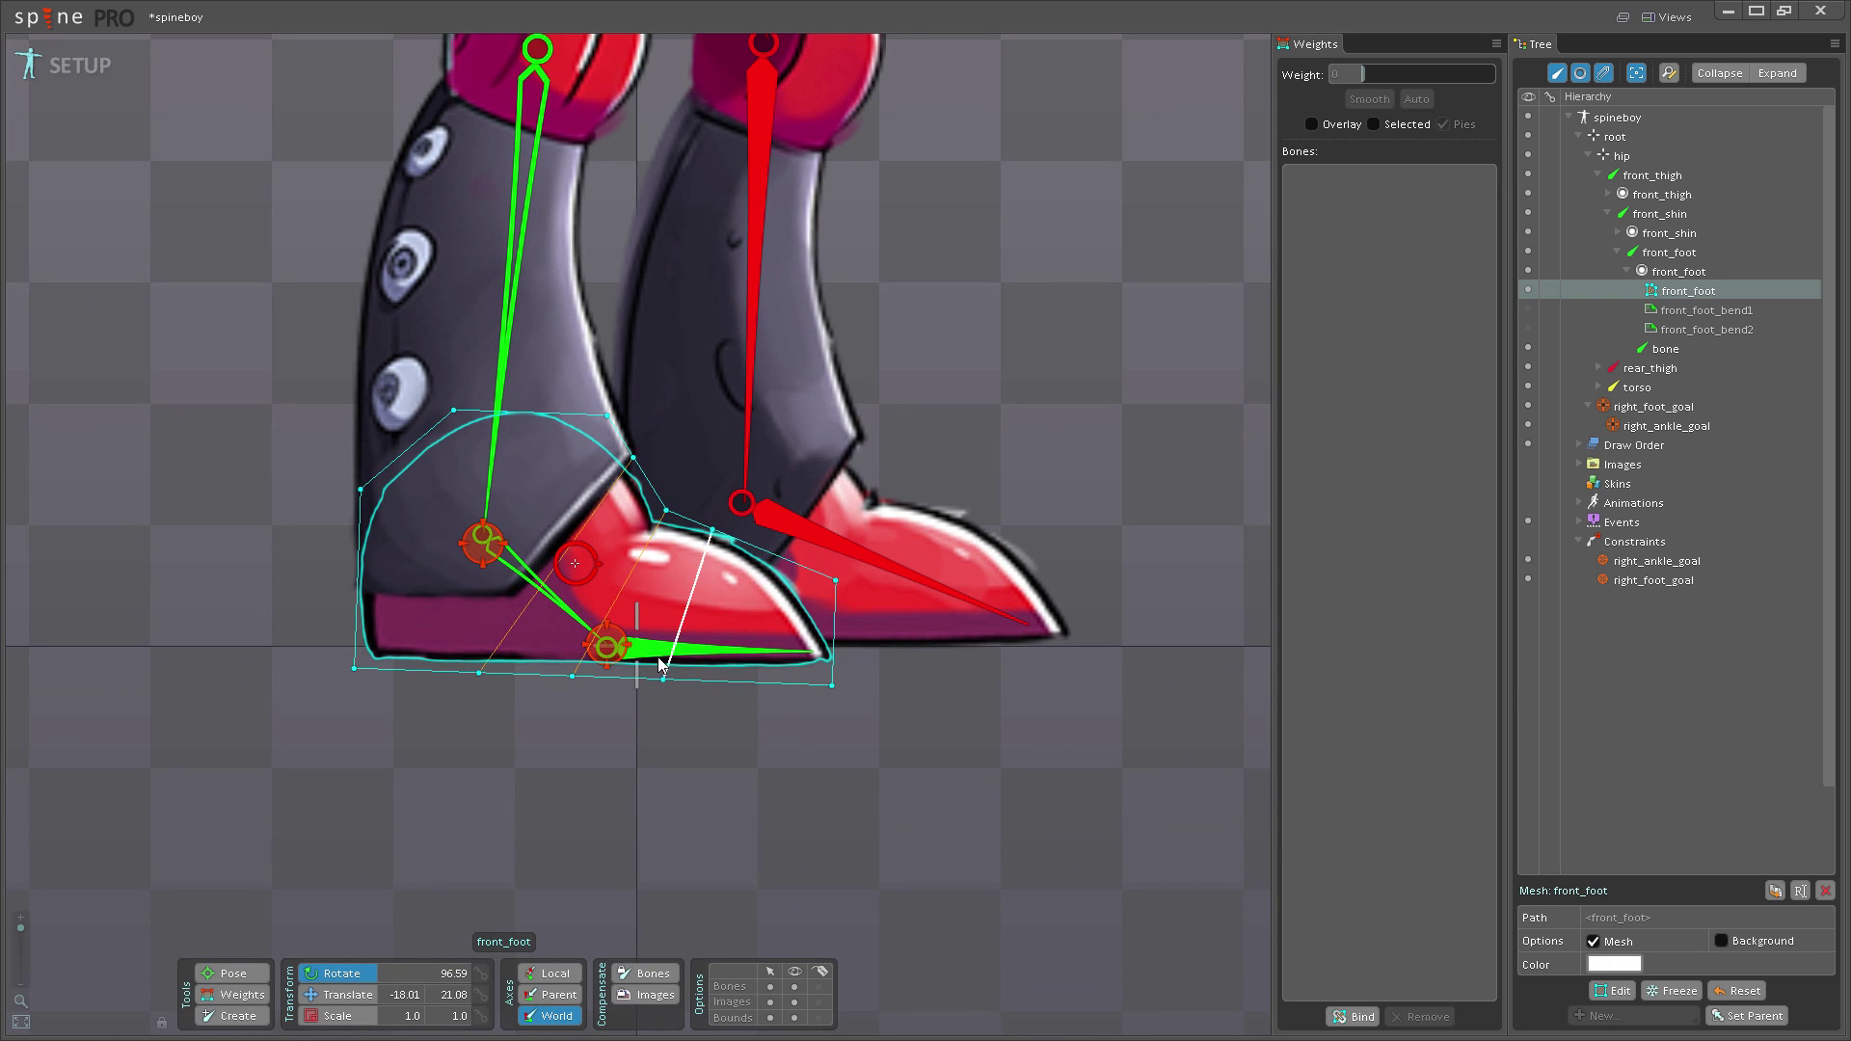
left_click(251, 997)
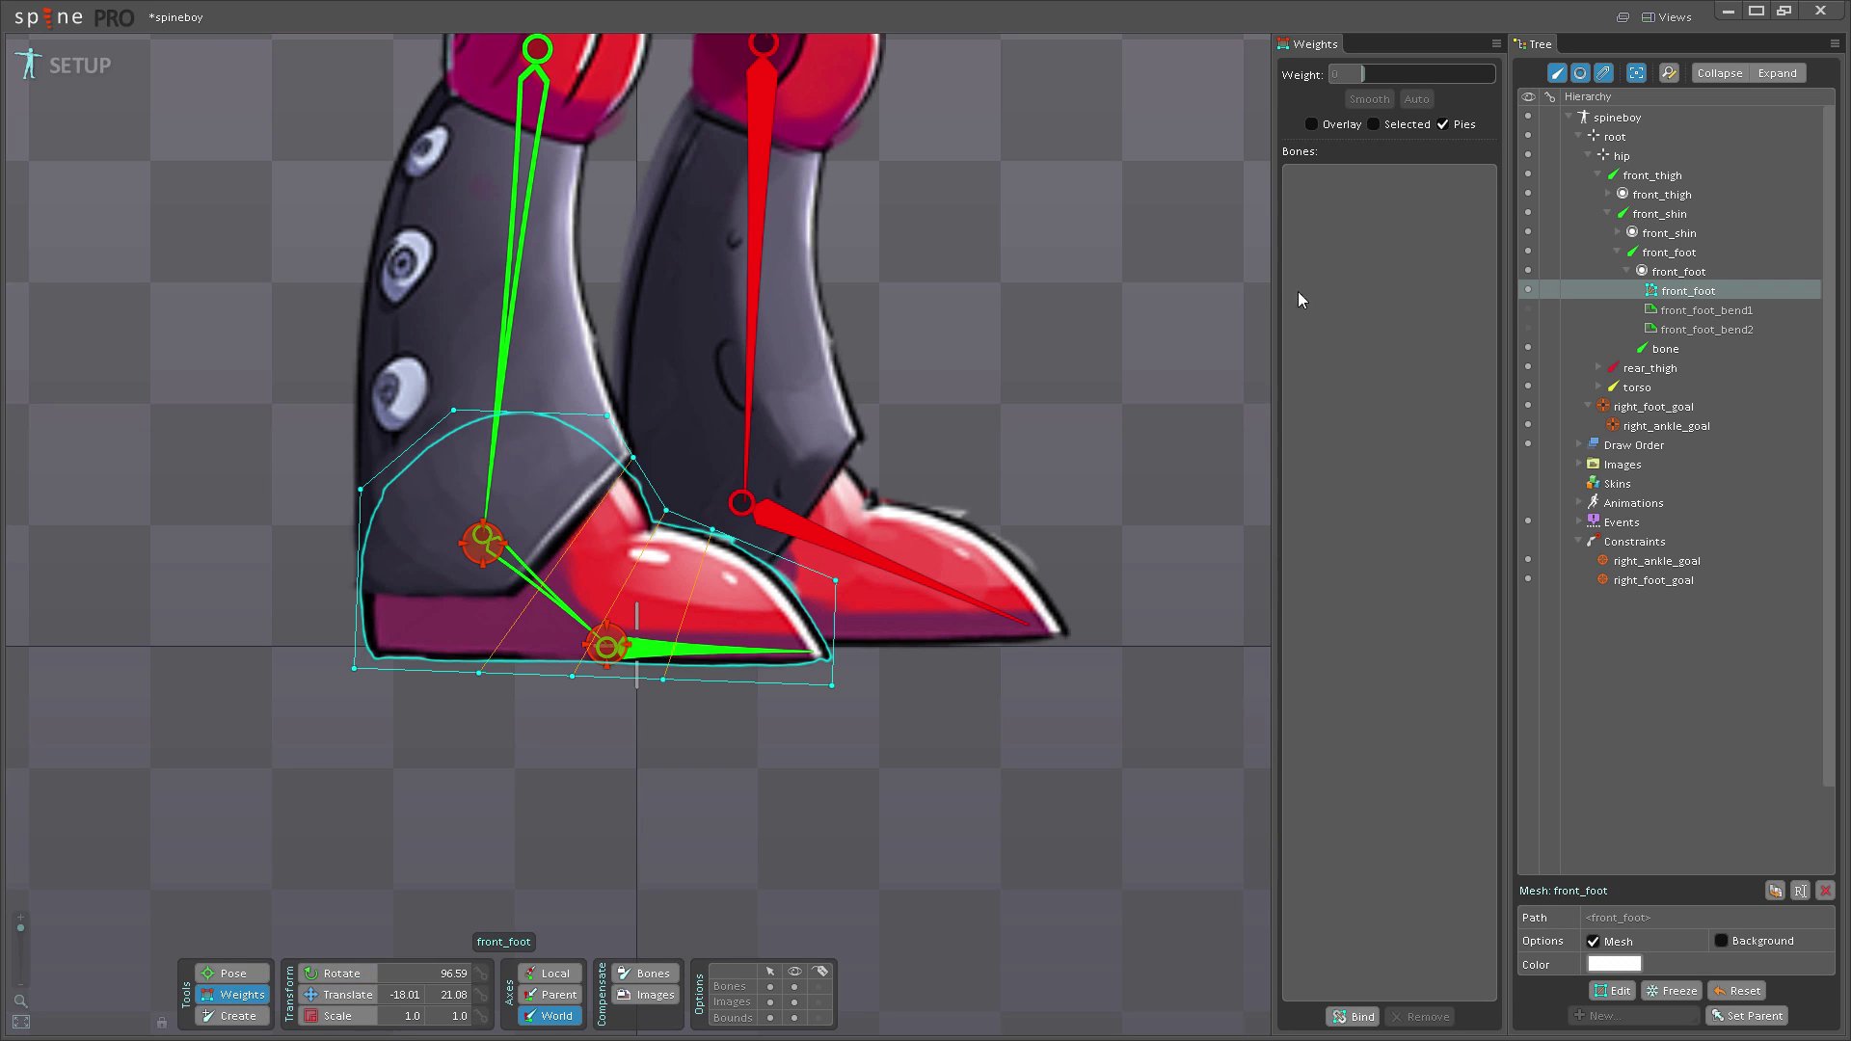
left_click(1352, 1018)
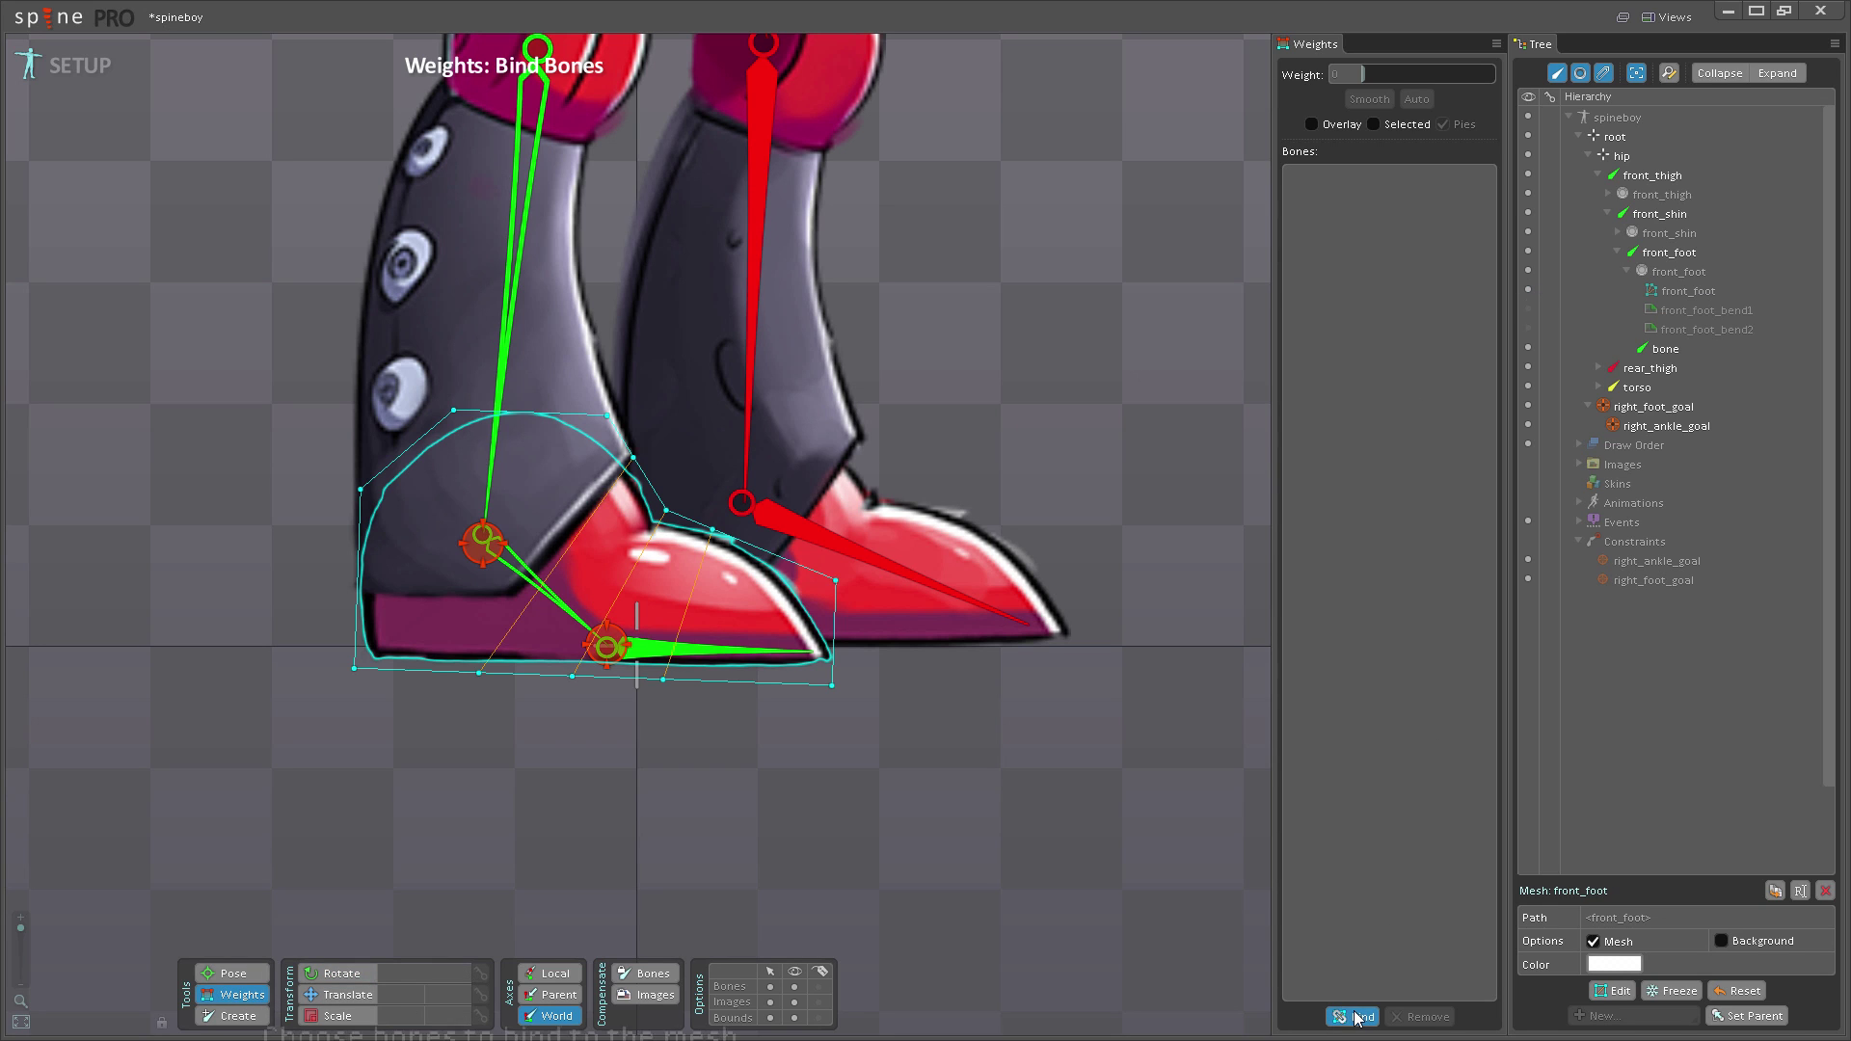
left_click(661, 649)
left_click(559, 599)
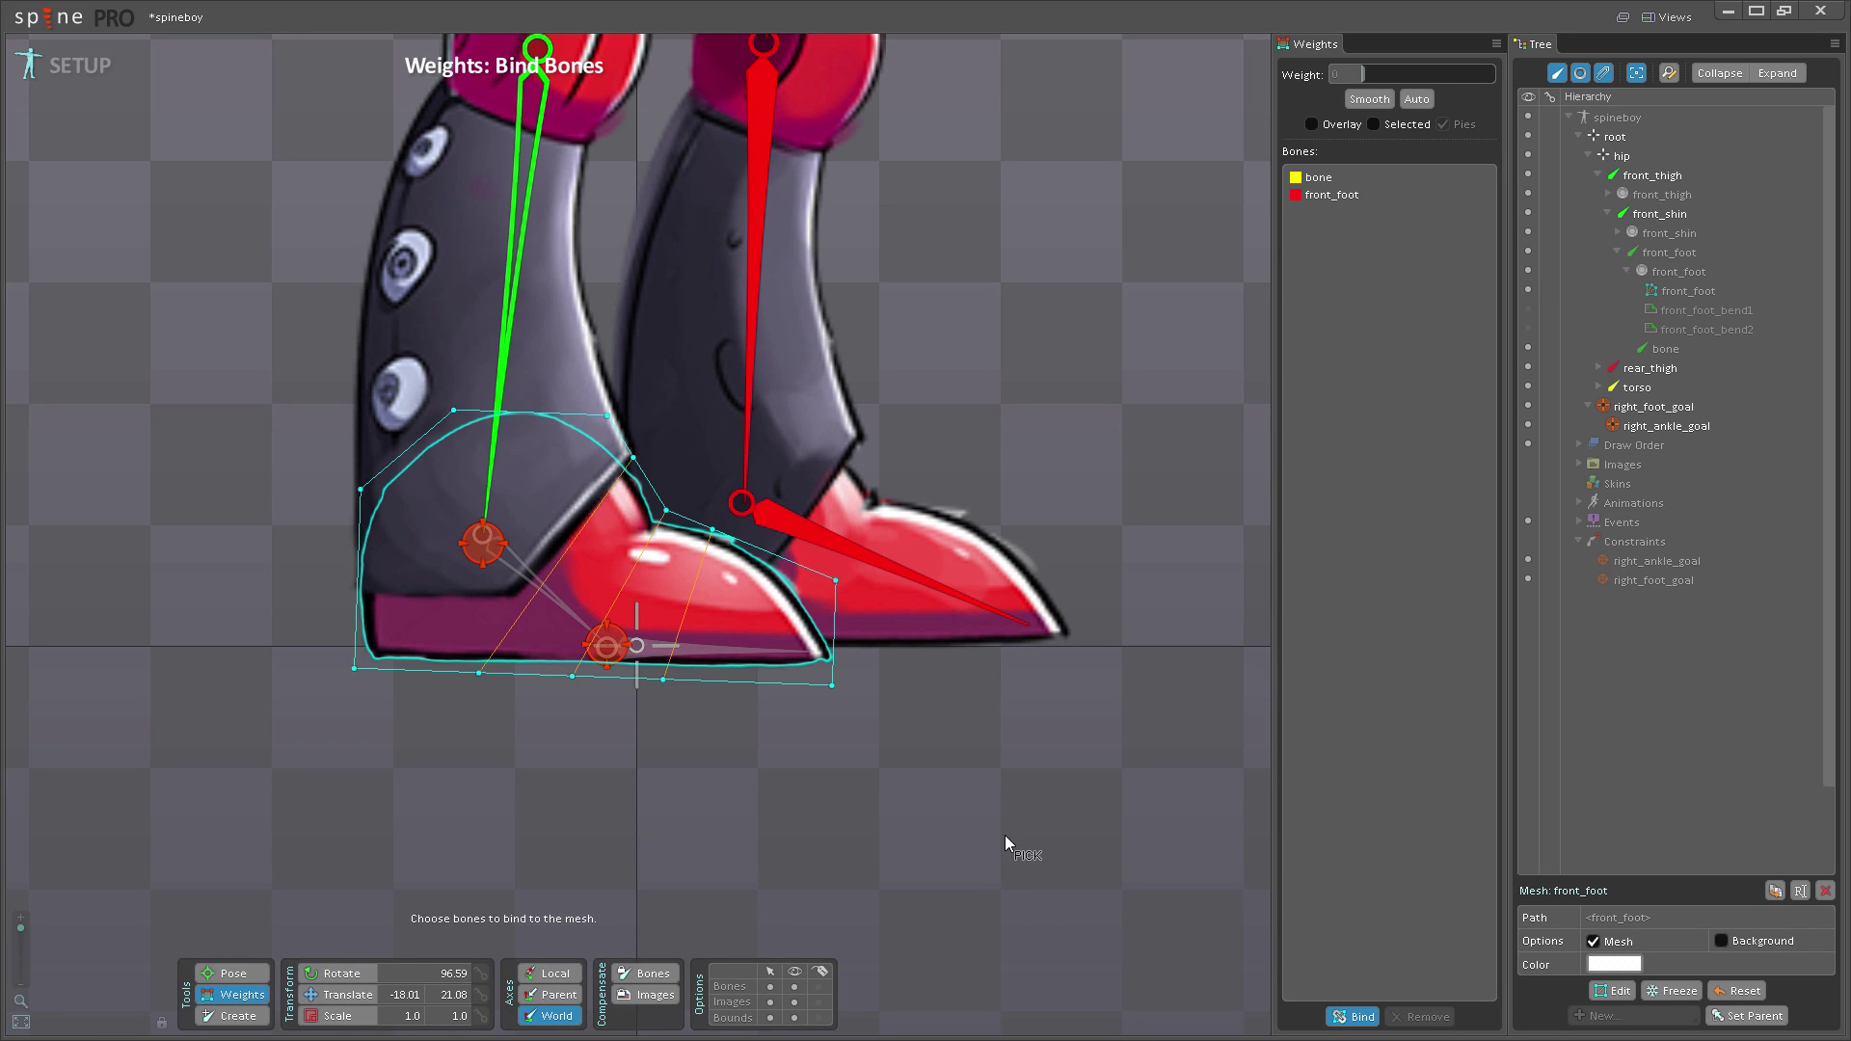
left_click(997, 750)
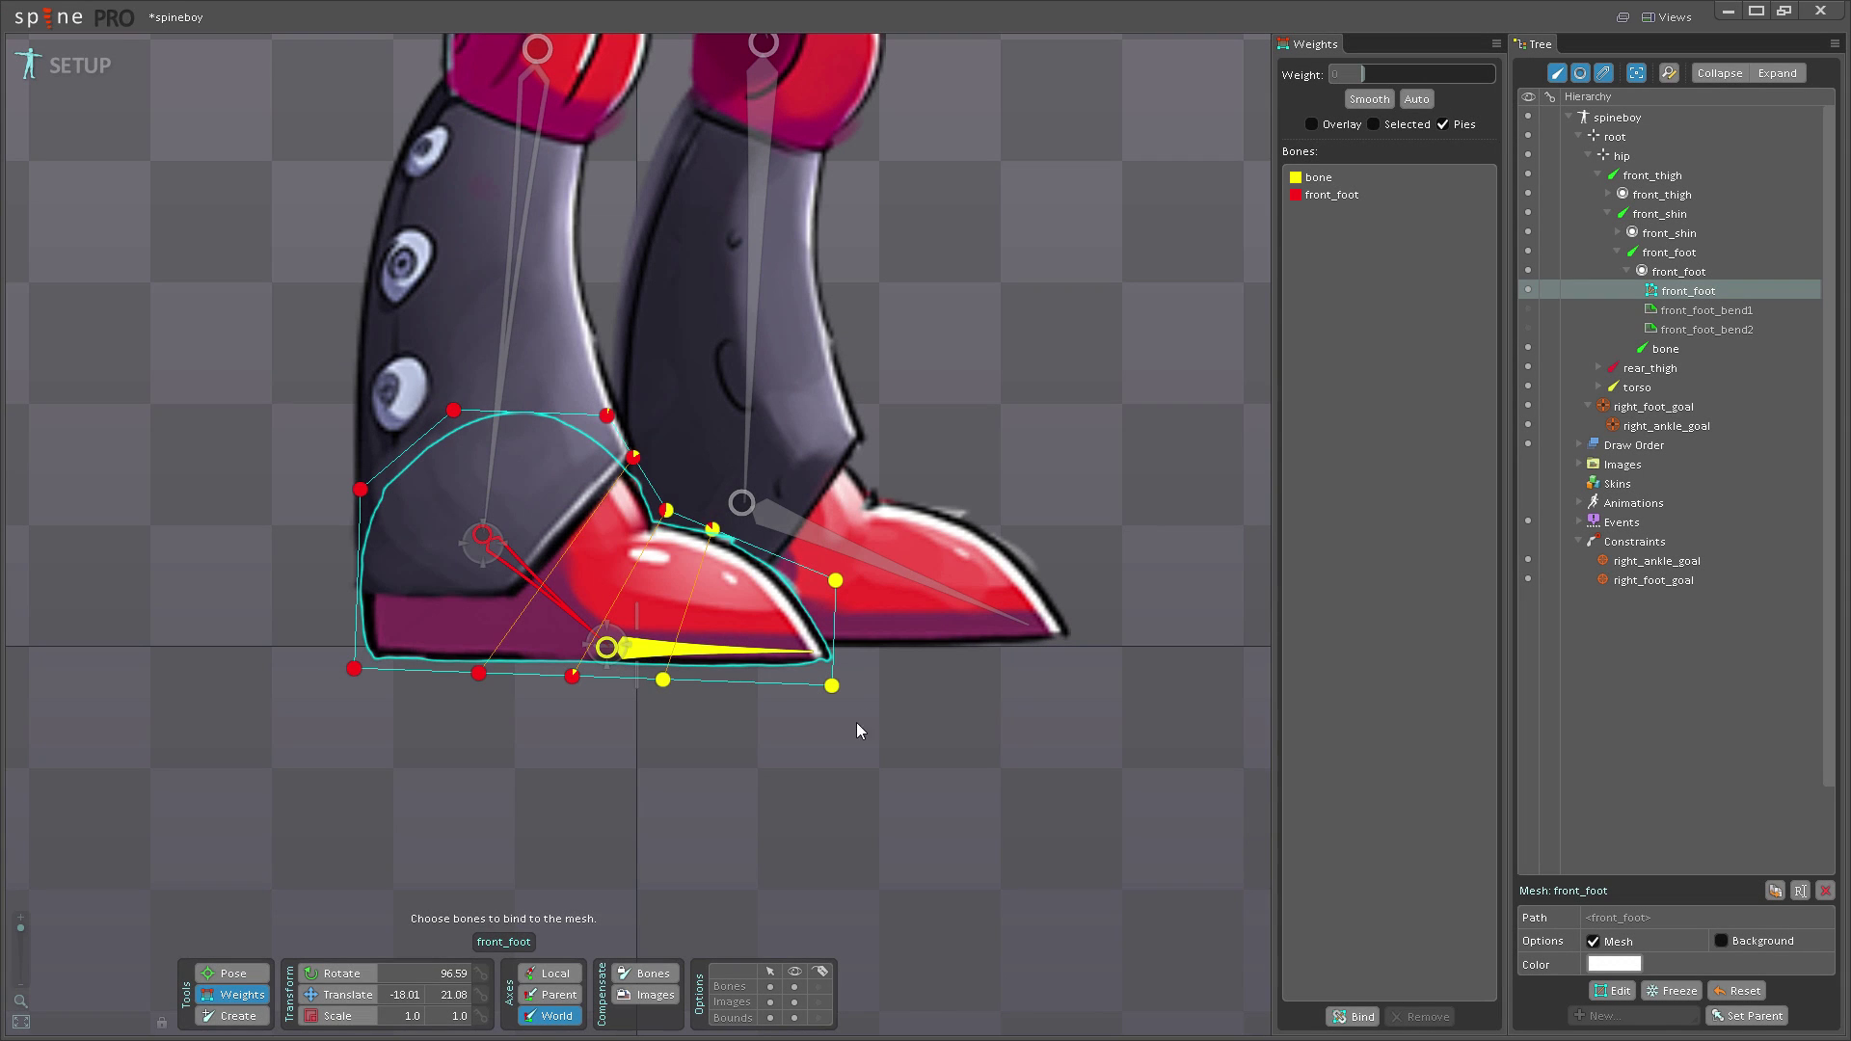
- Test the weighted foot mesh by rotating the toe bone
key("c")
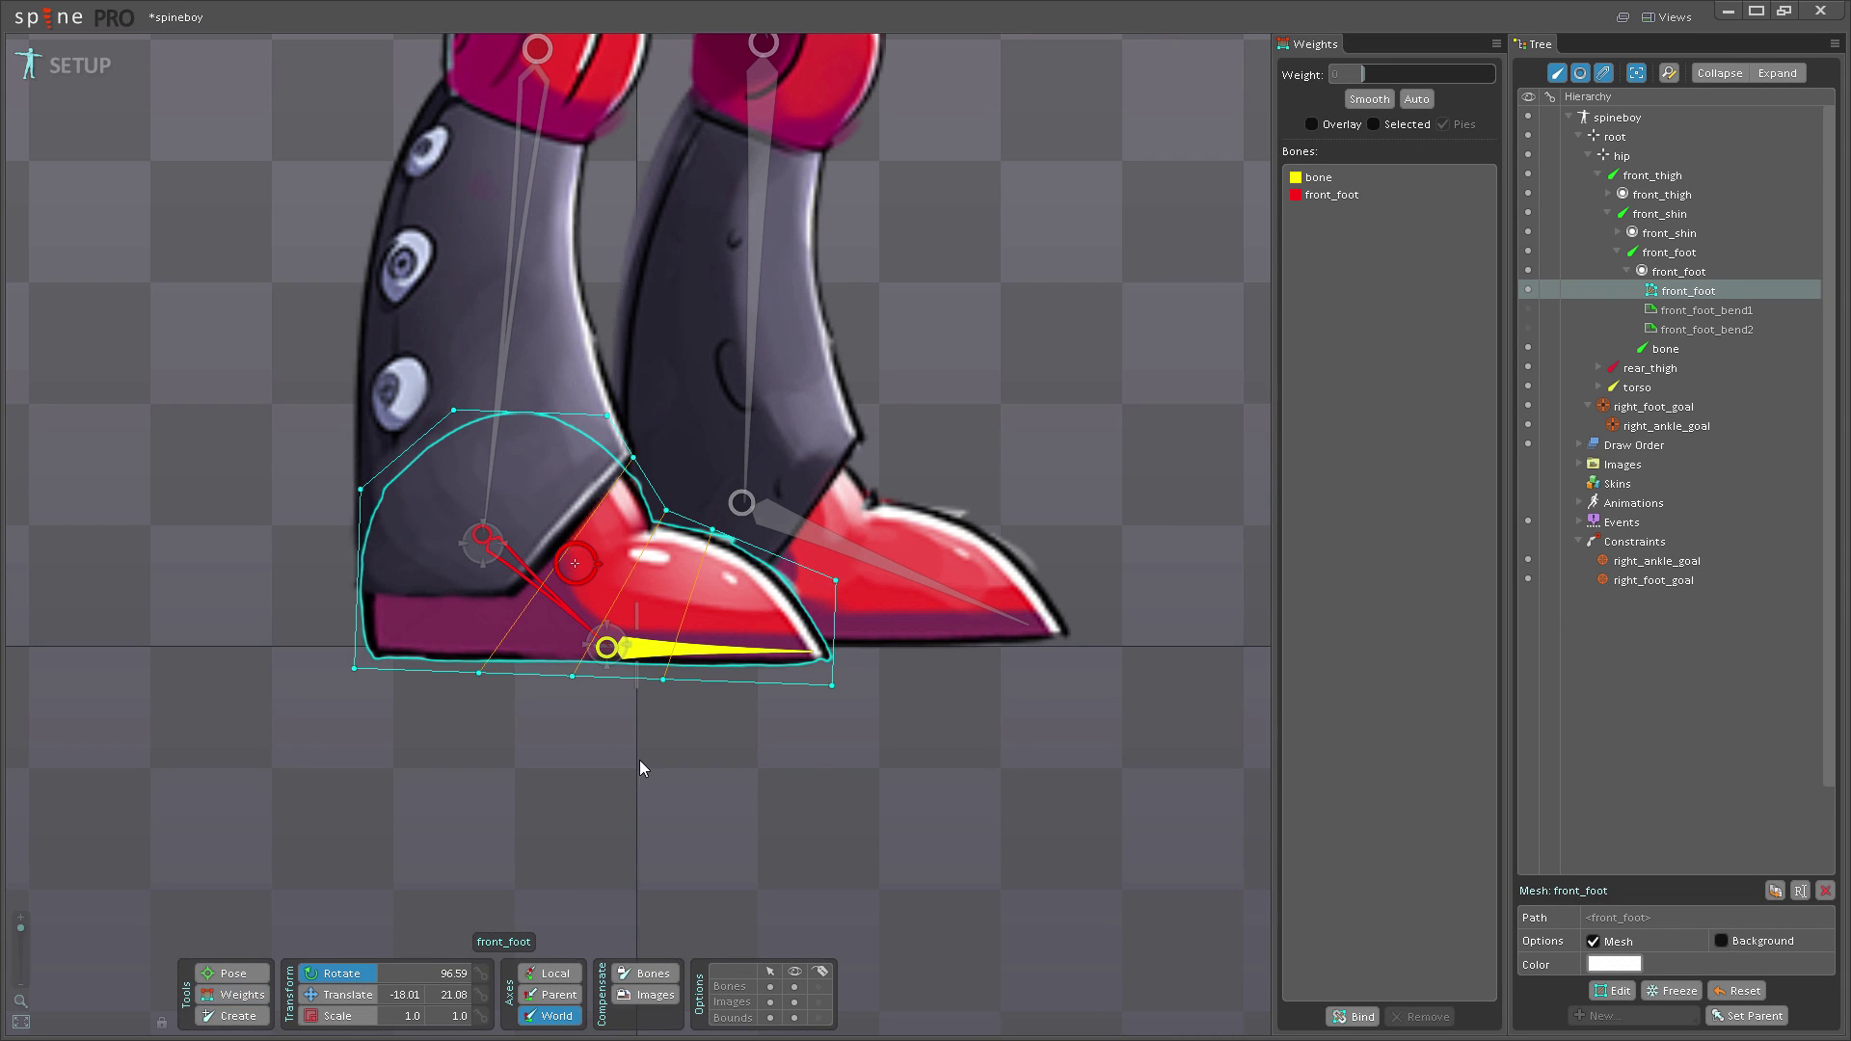
left_click(655, 653)
mouse_move(942, 797)
left_mouse_down()
mouse_move(918, 570)
mouse_move(912, 887)
mouse_move(918, 792)
left_mouse_up()
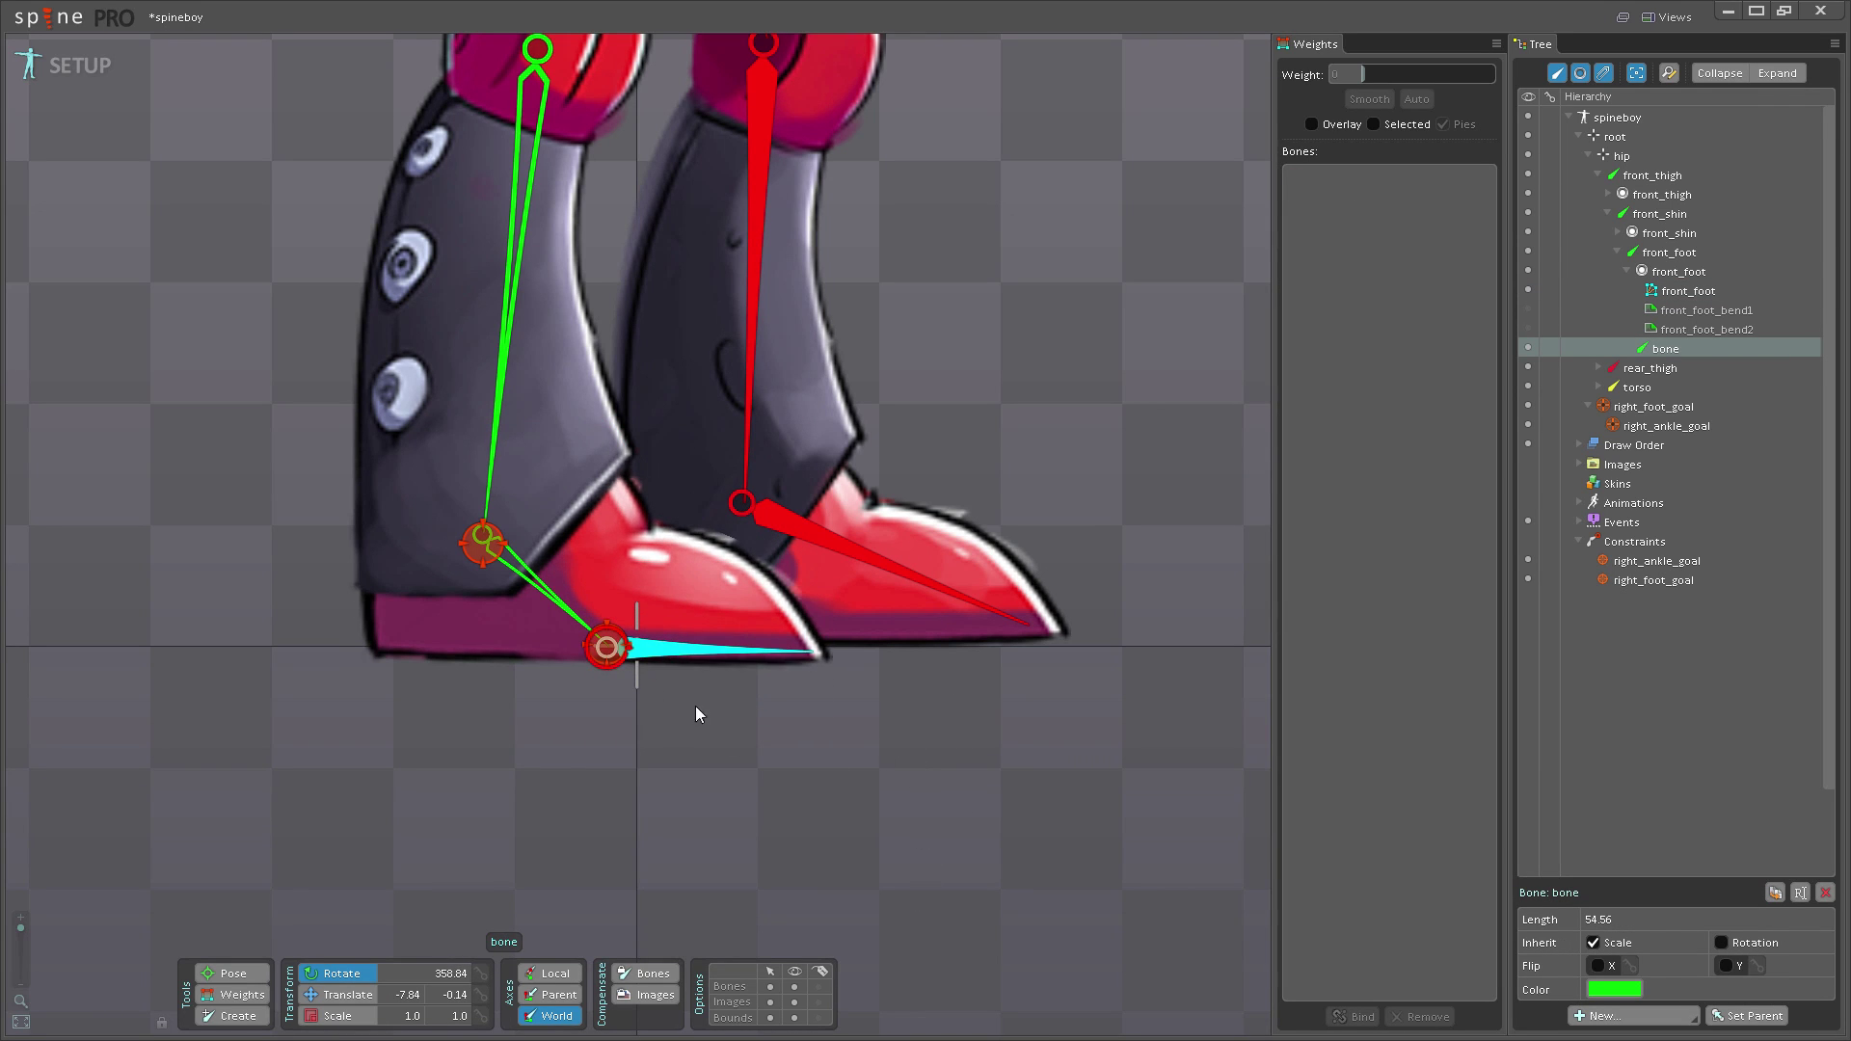
- Test the weighted foot's roll by rotating right_foot_goal, and undo the trial rotation
left_click(614, 651)
left_click_drag(613, 651, 1218, 909)
scroll(677, 700, "down", 5)
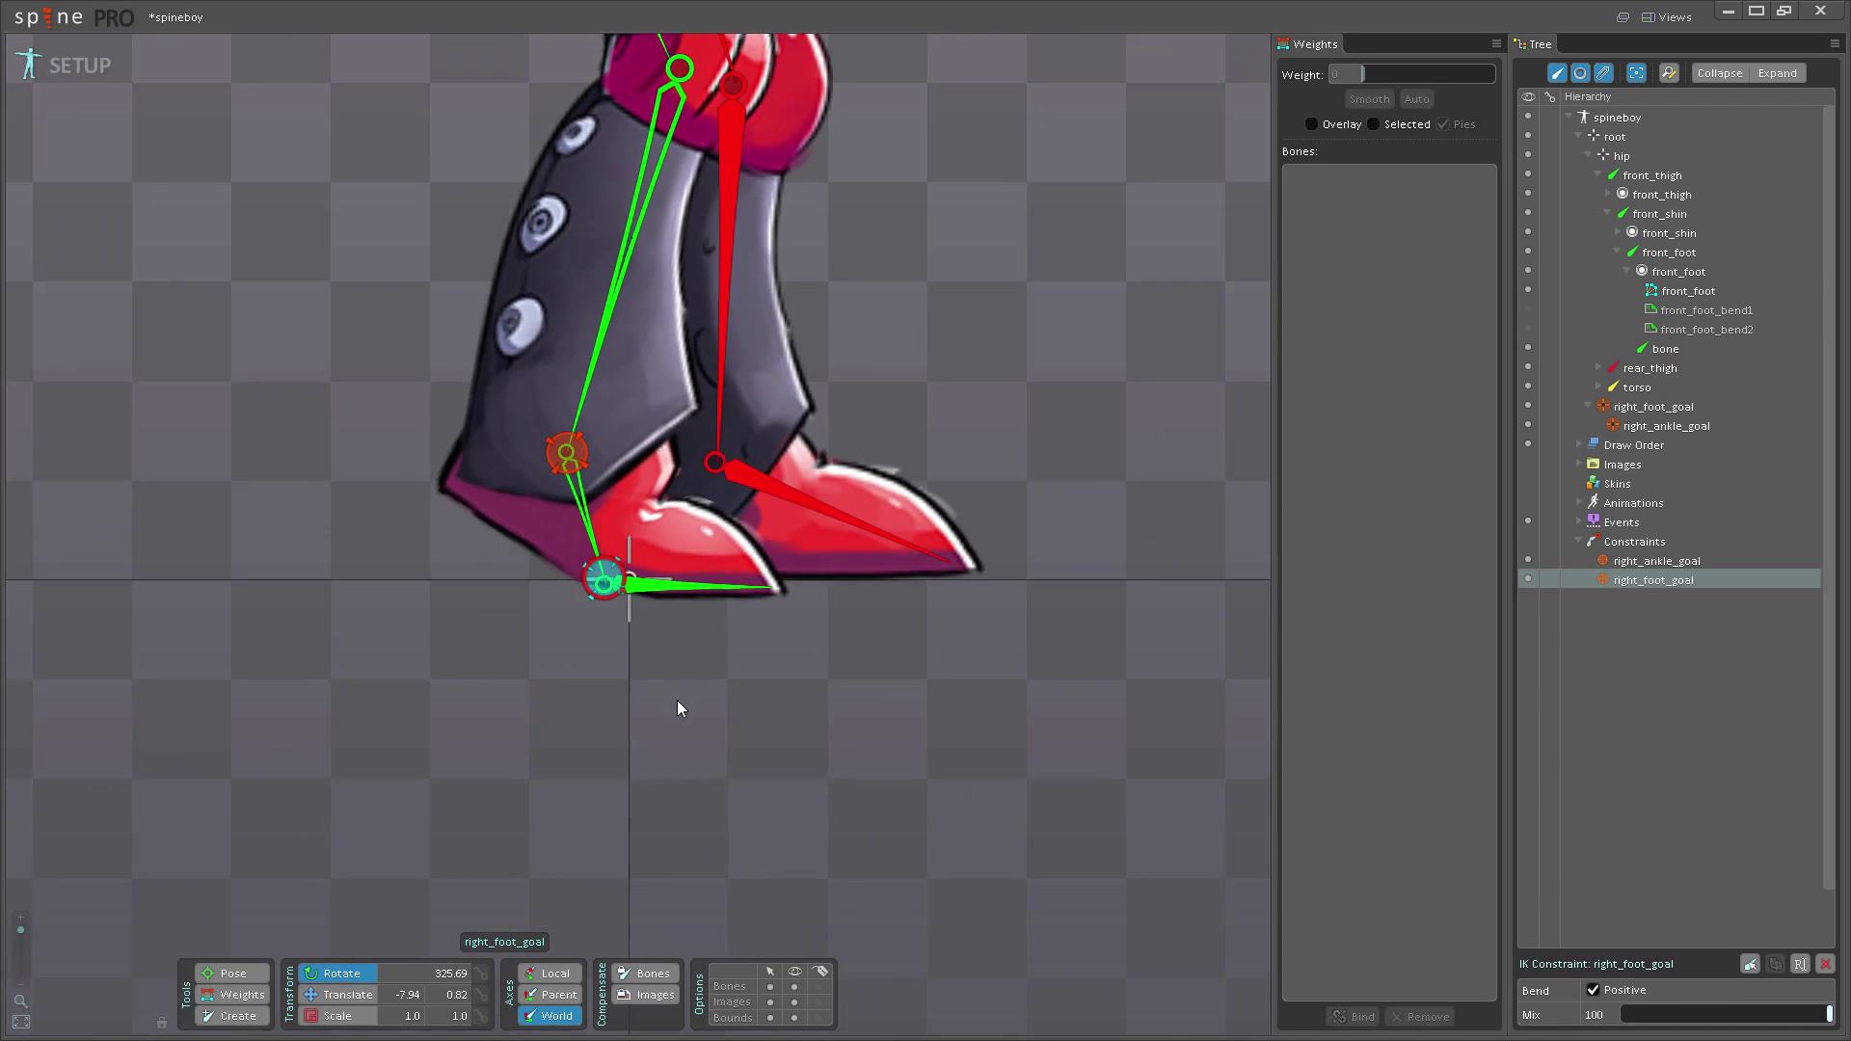
scroll(783, 630, "down", 1)
left_click_drag(954, 562, 967, 855)
left_click_drag(1000, 605, 860, 763)
key("ctrl+z")
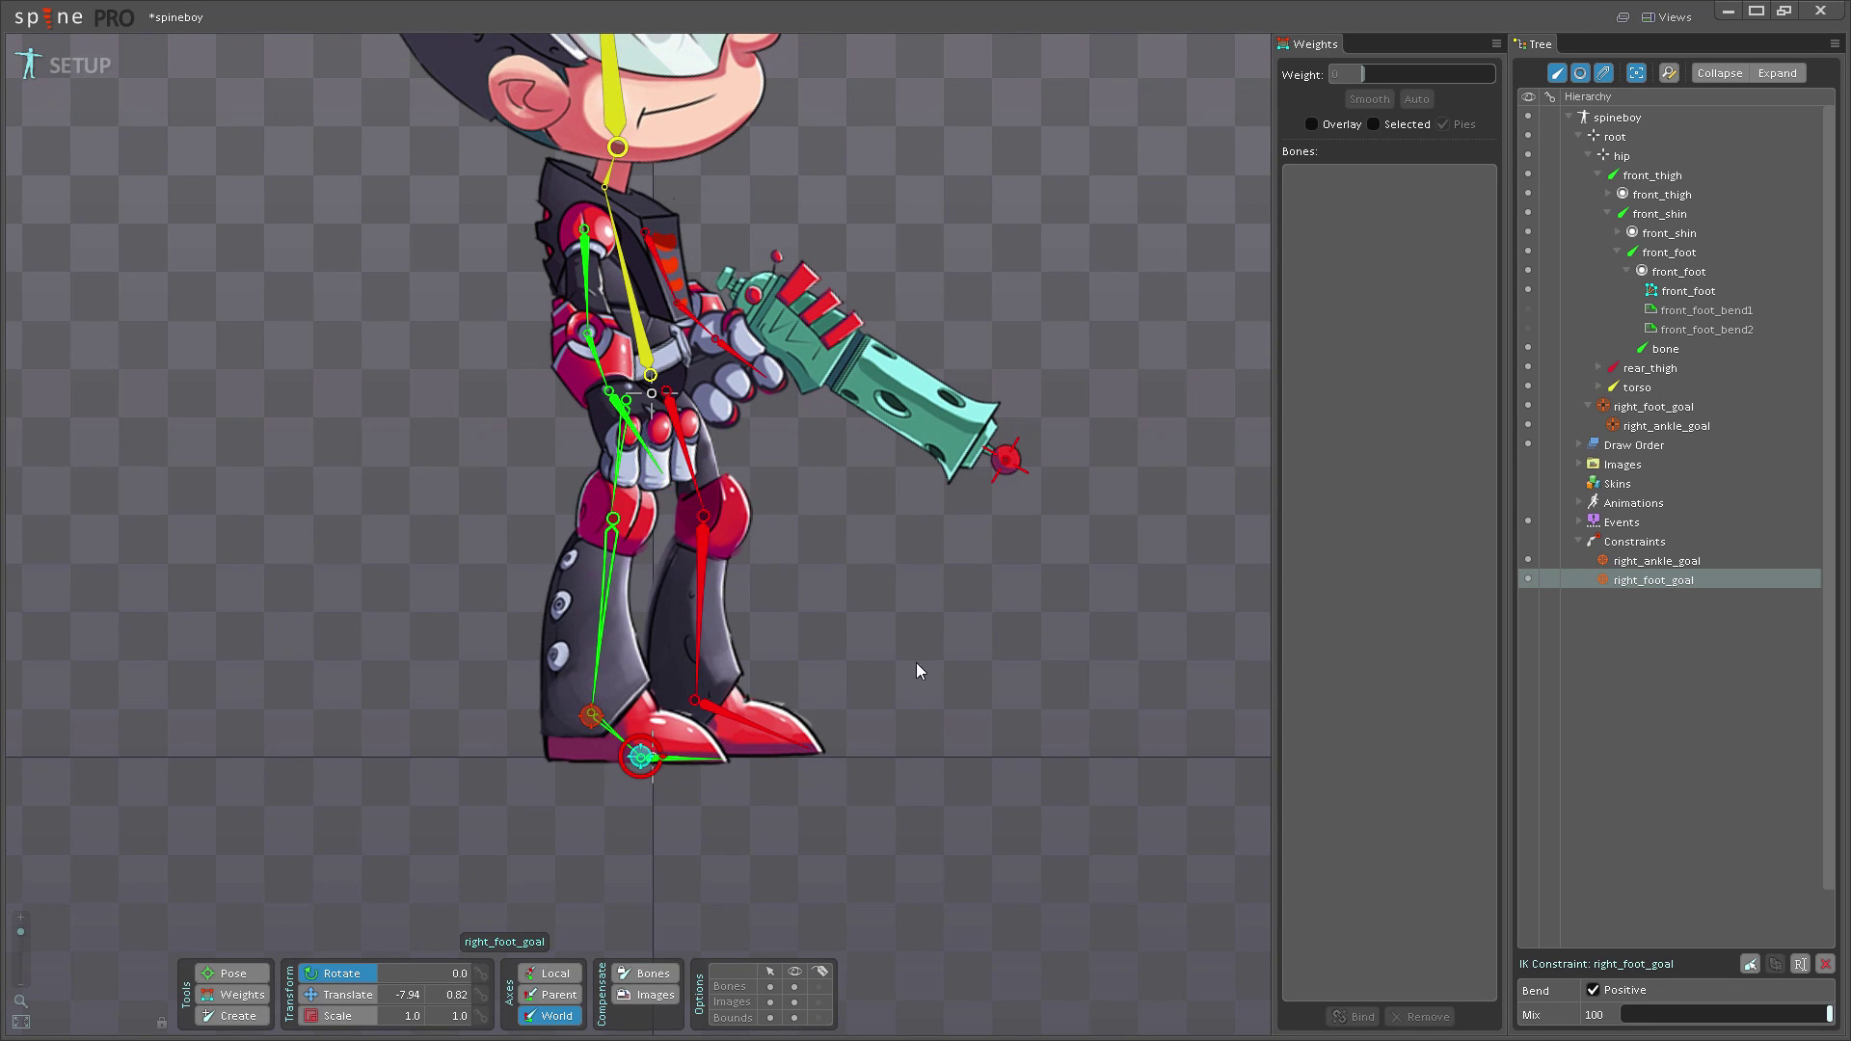
scroll(929, 634, "down", 1)
left_click_drag(928, 634, 940, 844)
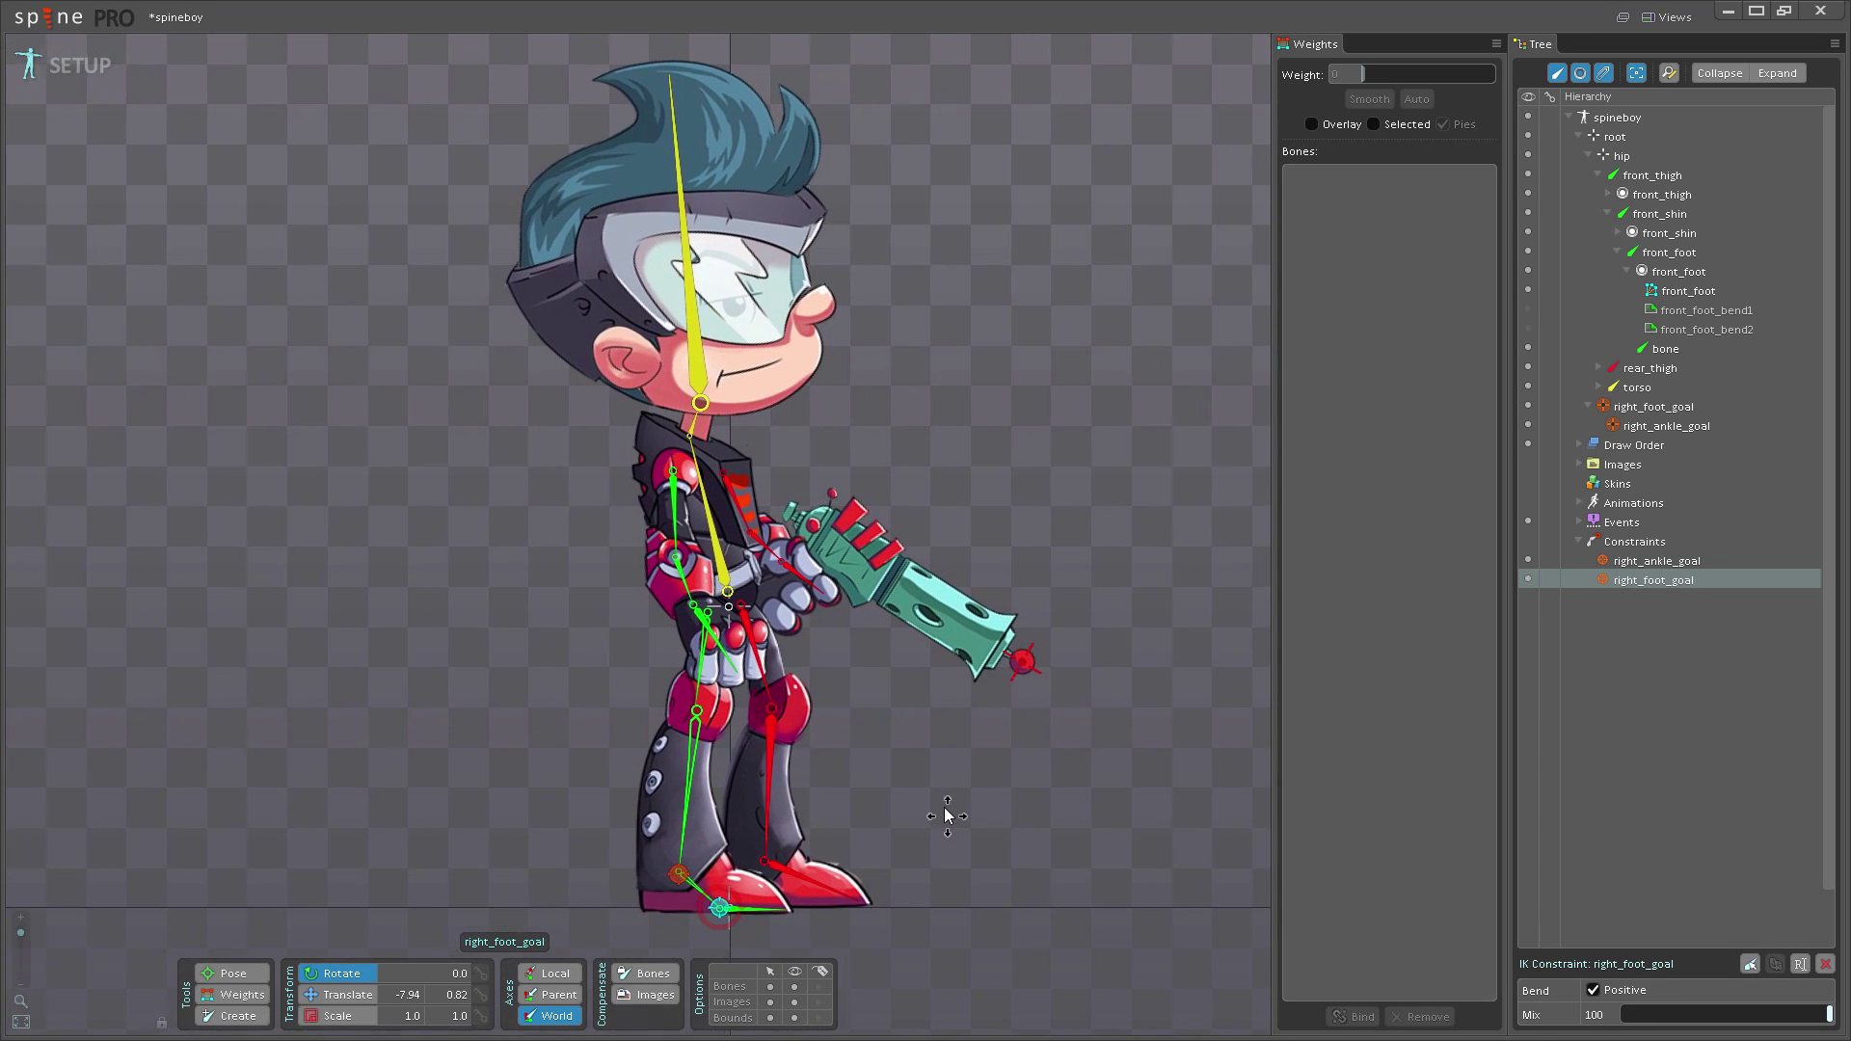
left_click_drag(944, 808, 946, 808)
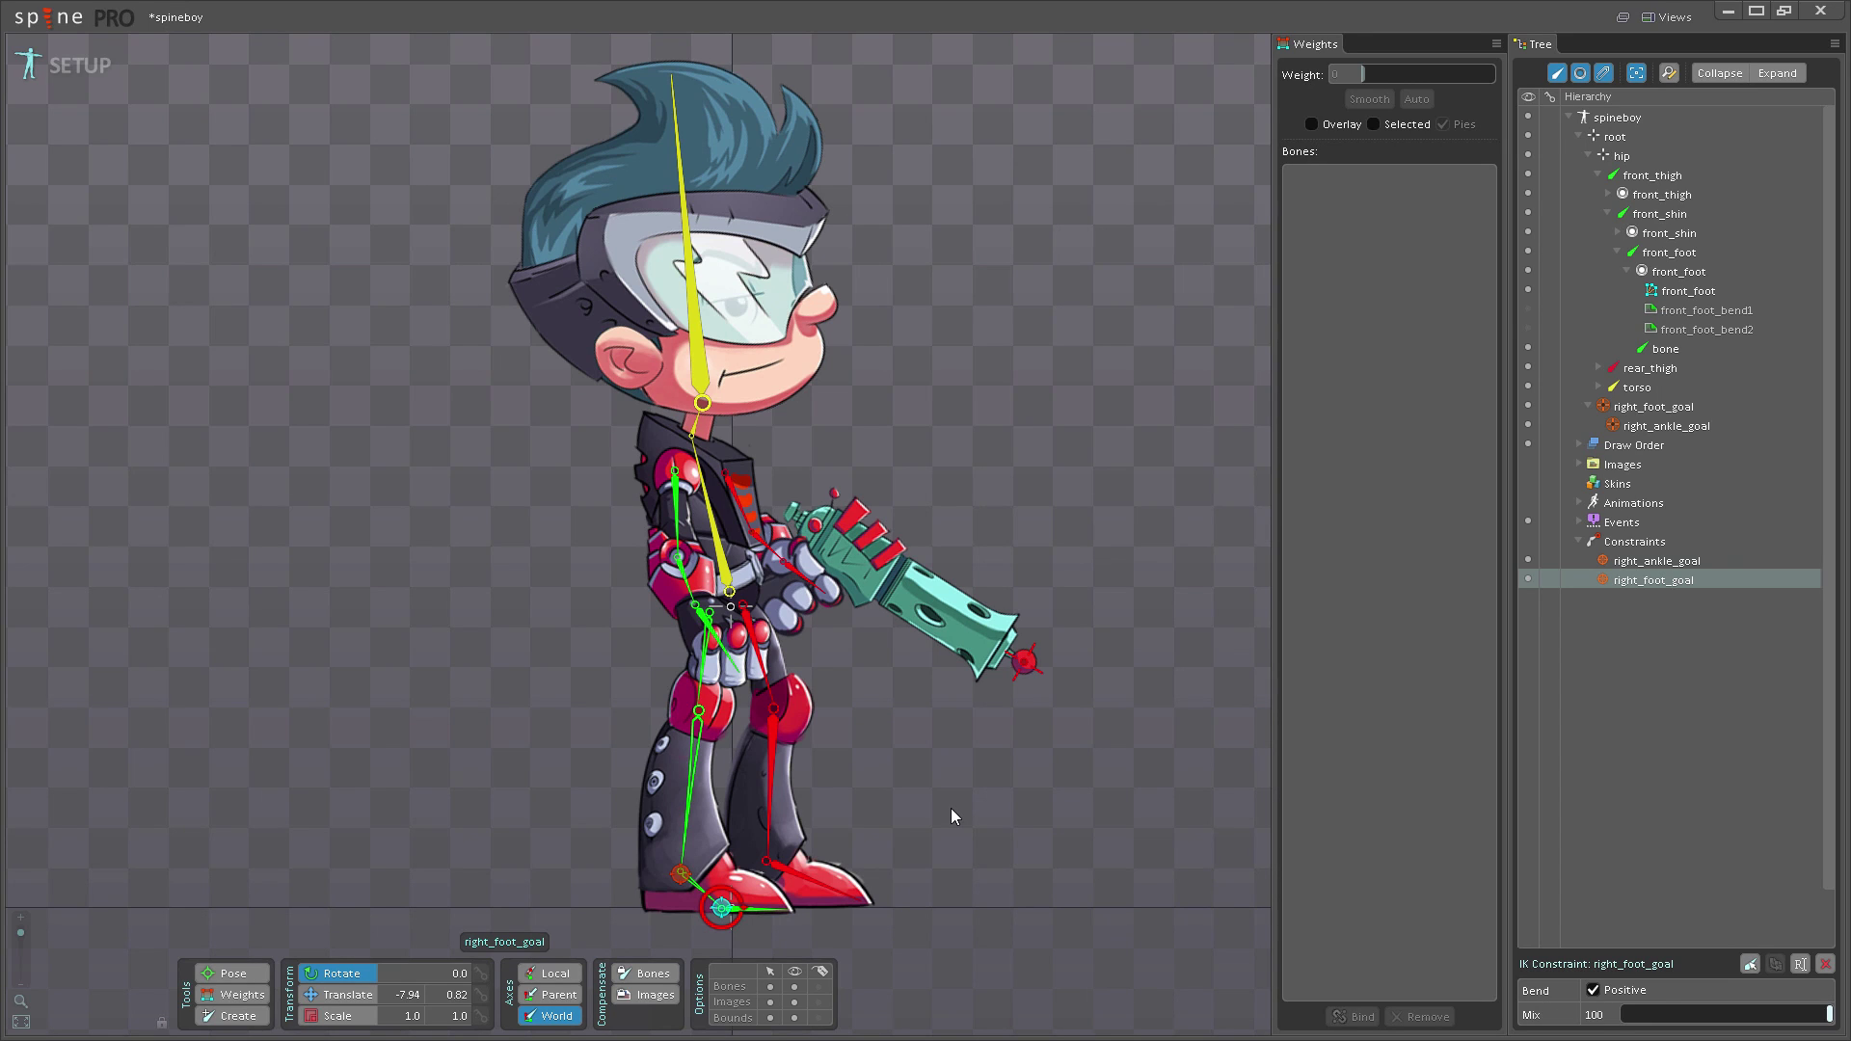
left_click_drag(957, 790, 893, 789)
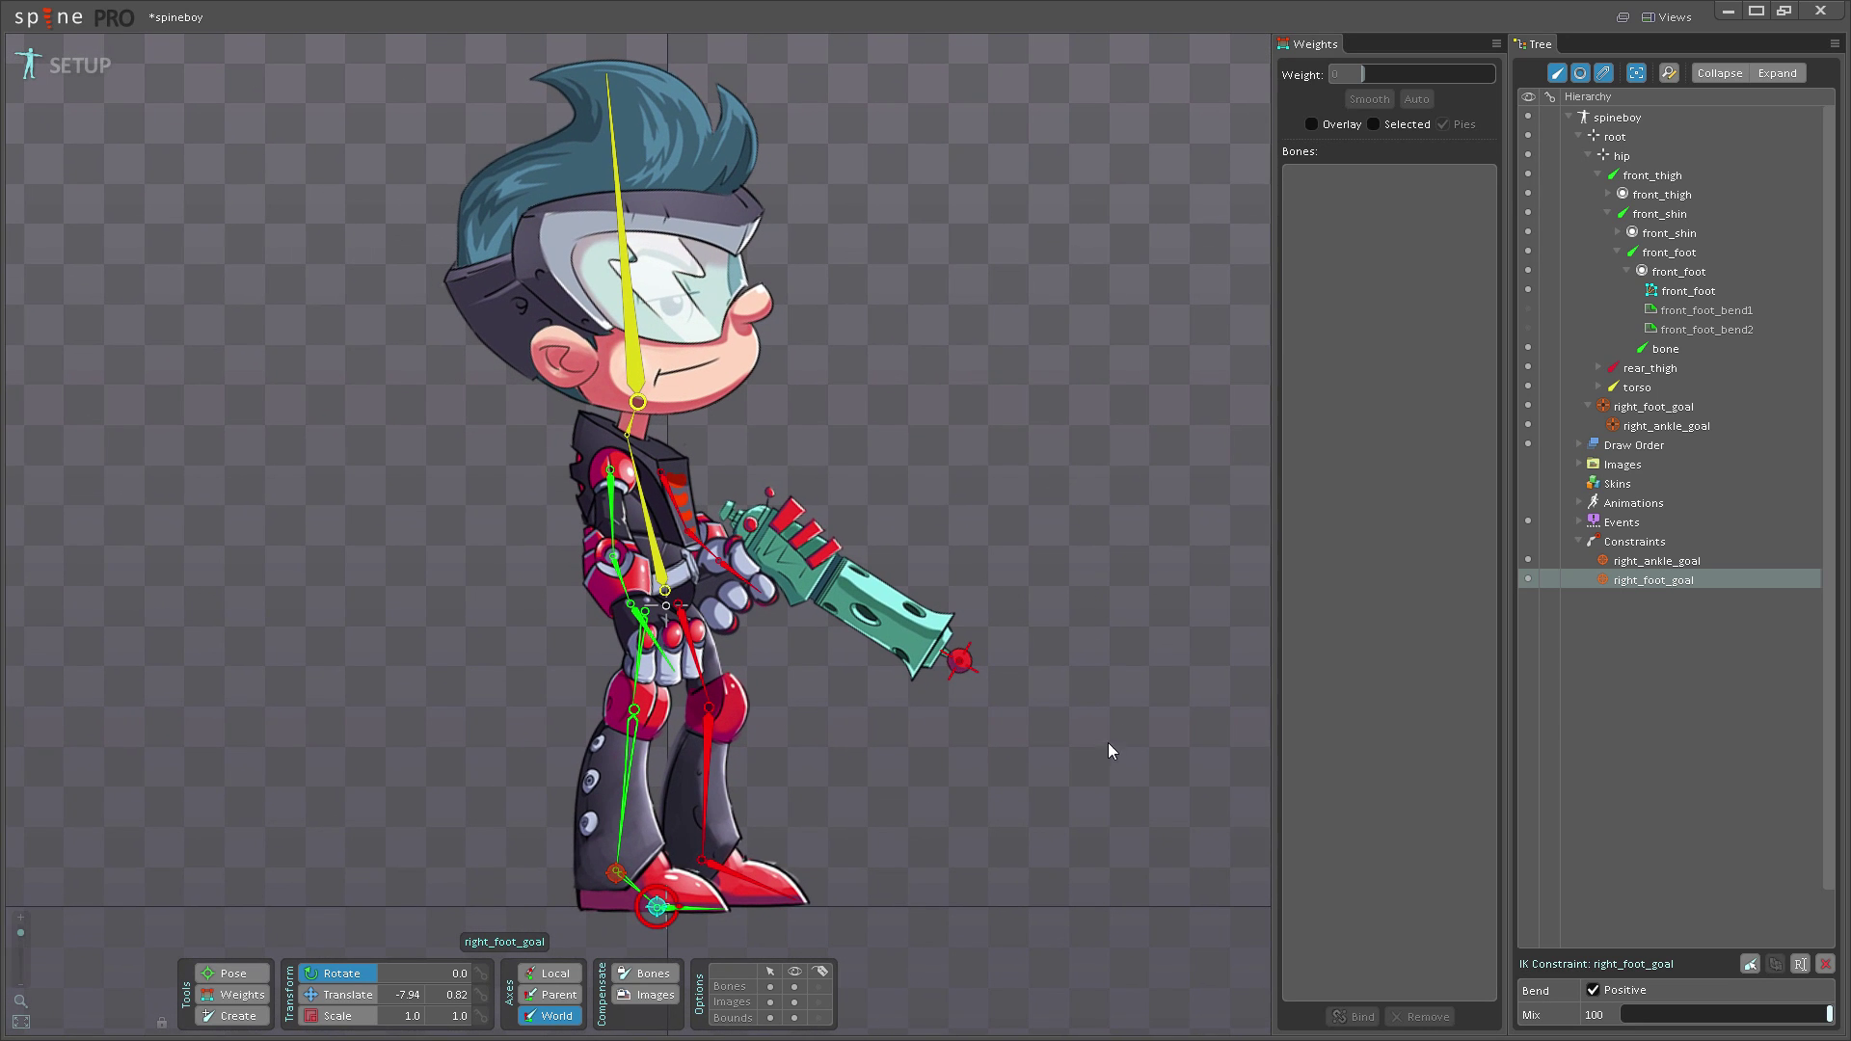